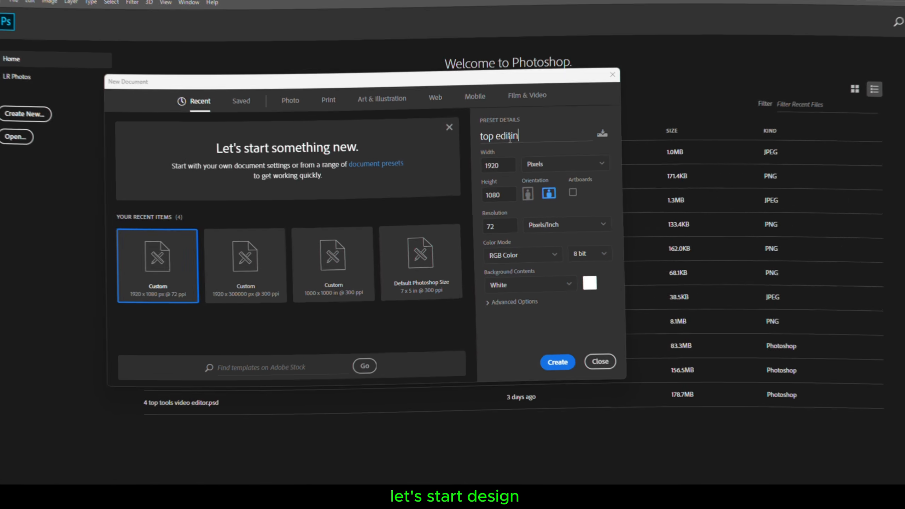
# Create a new 1920 × 1080 px, 72 ppi document named "top editing secret"
pyautogui.write('g secret')
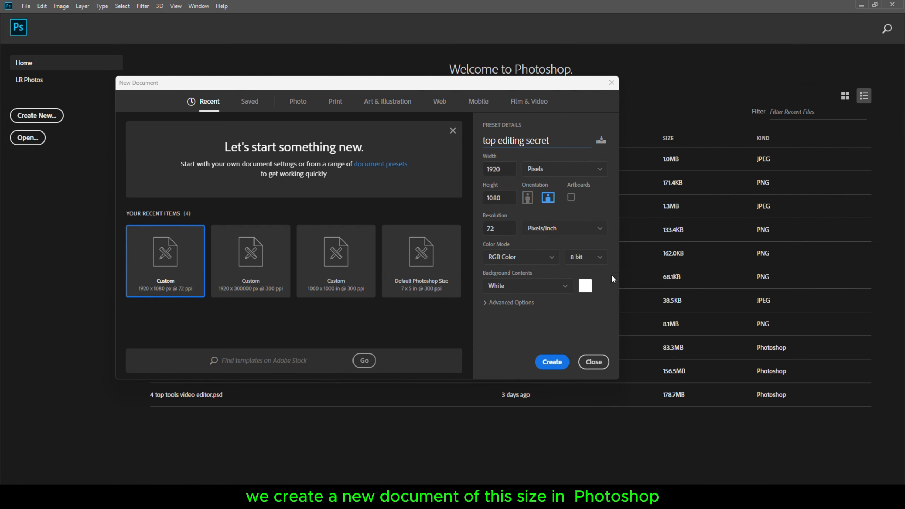
pyautogui.click(554, 362)
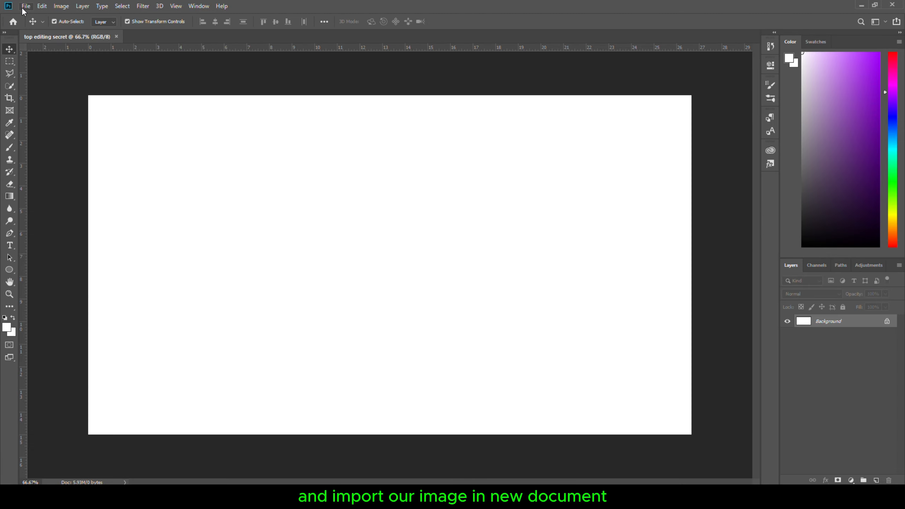
pyautogui.click(26, 6)
pyautogui.click(39, 25)
pyautogui.scroll(-10, 304, 306)
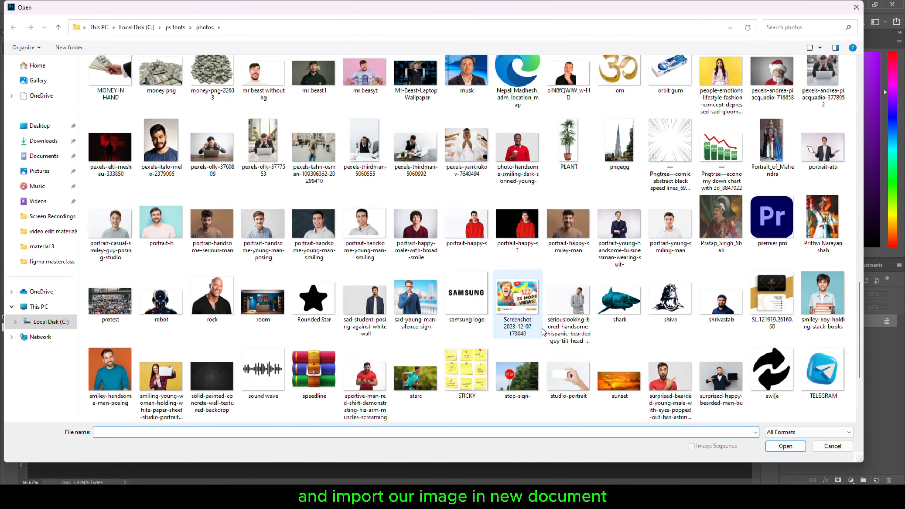
pyautogui.doubleClick(303, 306)
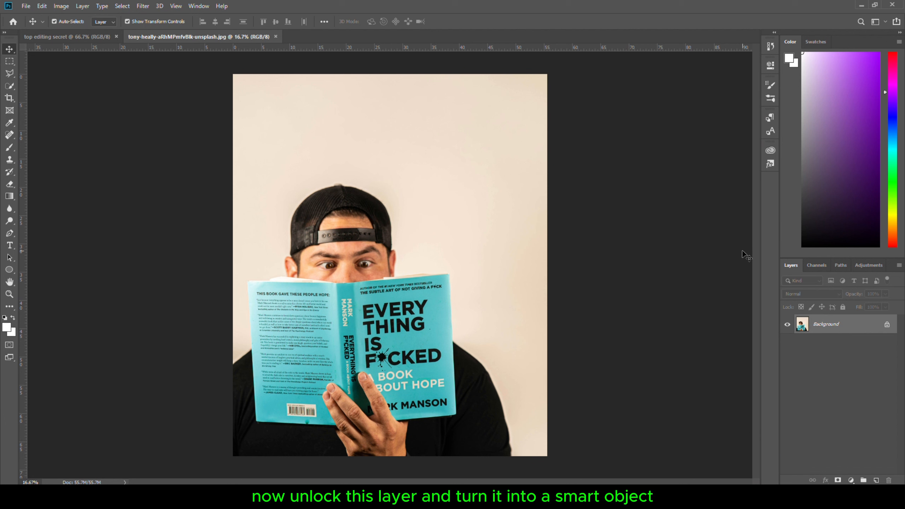
# Unlock the photo's background layer and convert it to a smart object
pyautogui.click(886, 330)
pyautogui.rightClick(885, 332)
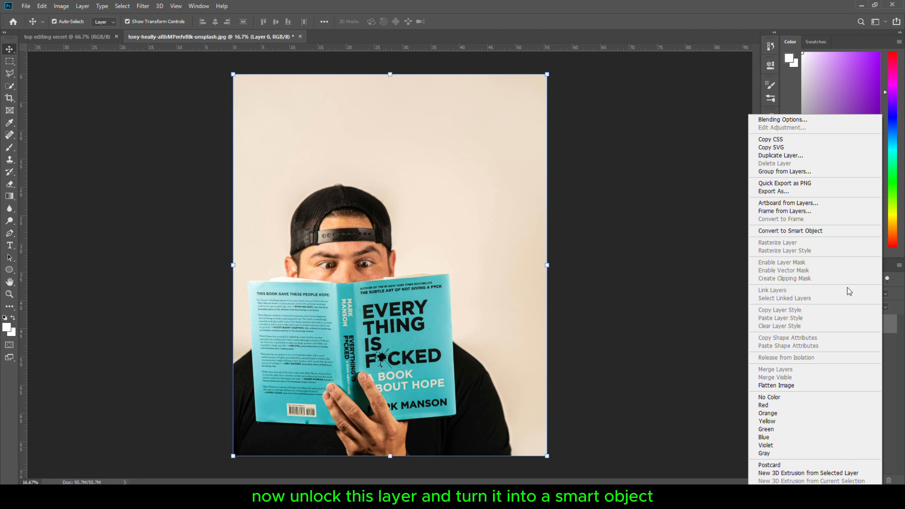
pyautogui.click(804, 232)
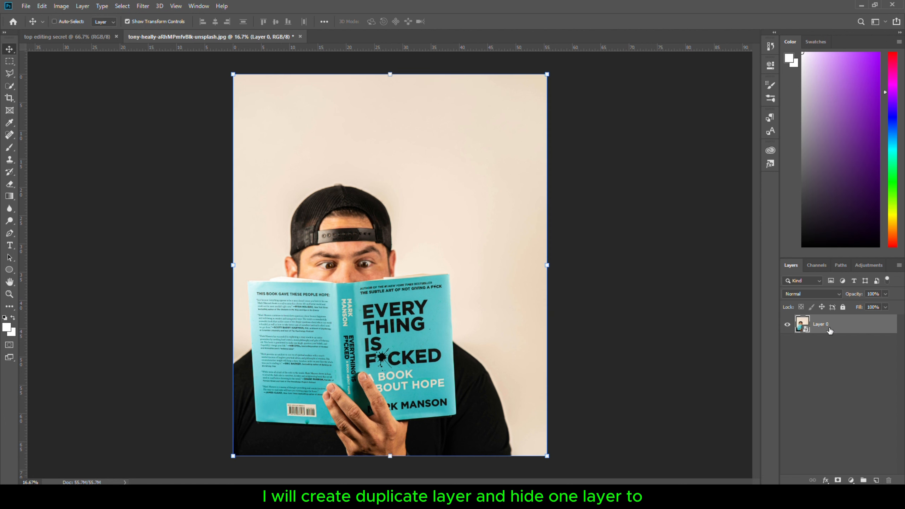
# Duplicate the layer and hide the original Layer 0
pyautogui.hotkey('ctrl', 'j')
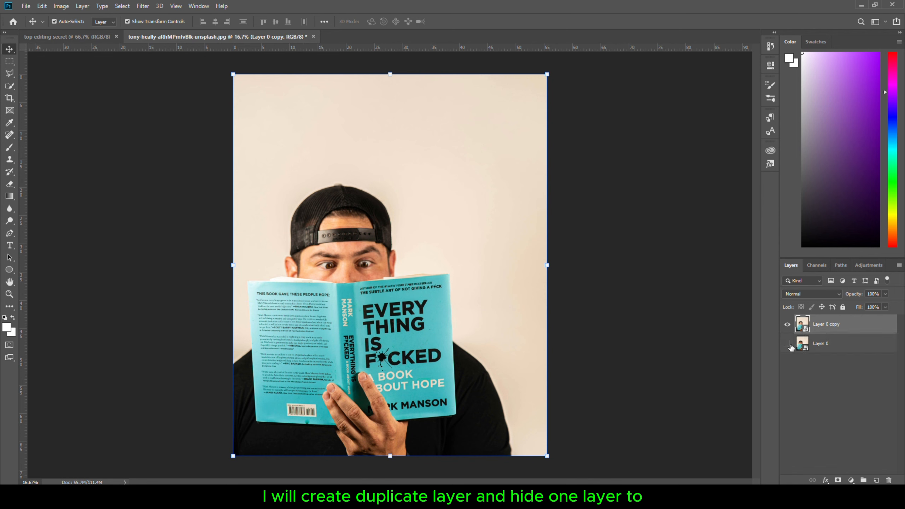
pyautogui.click(173, 130)
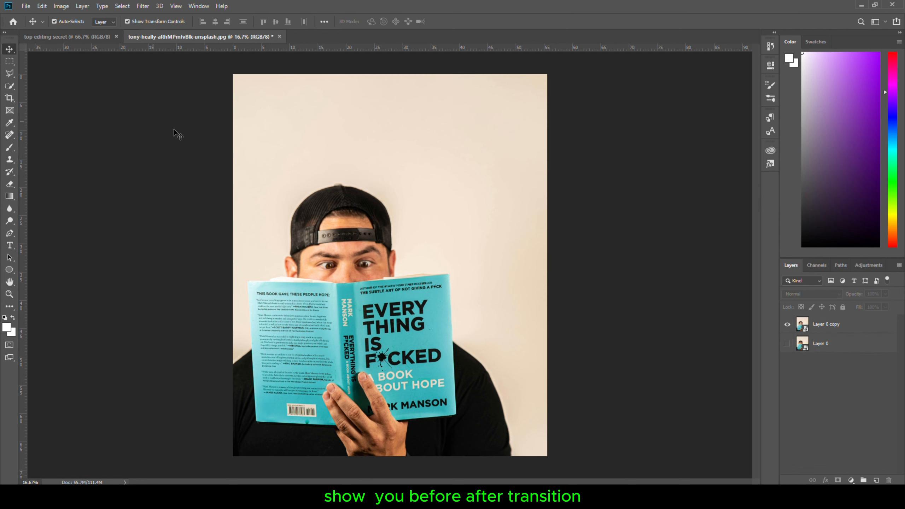
# Trace a closed path around the man's cap, ear, book and shoulders with the Pen tool in Path mode
pyautogui.click(10, 234)
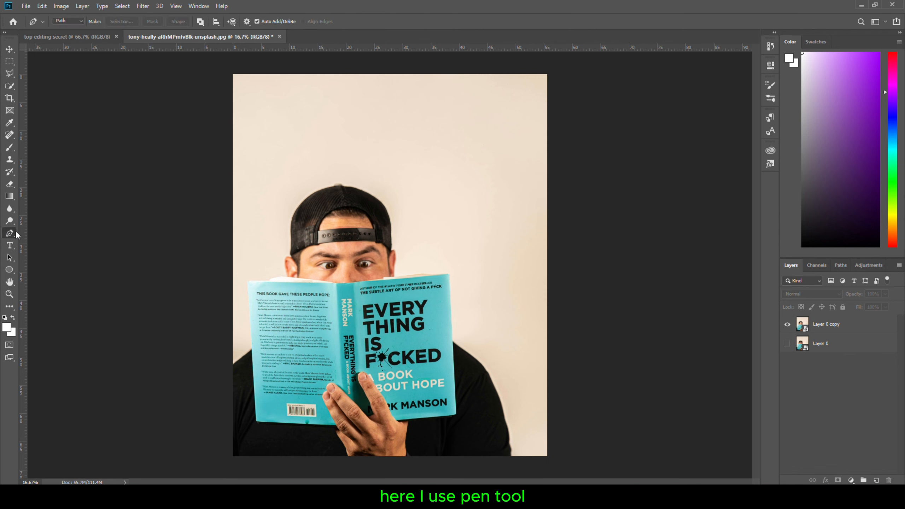
pyautogui.click(69, 20)
pyautogui.click(68, 35)
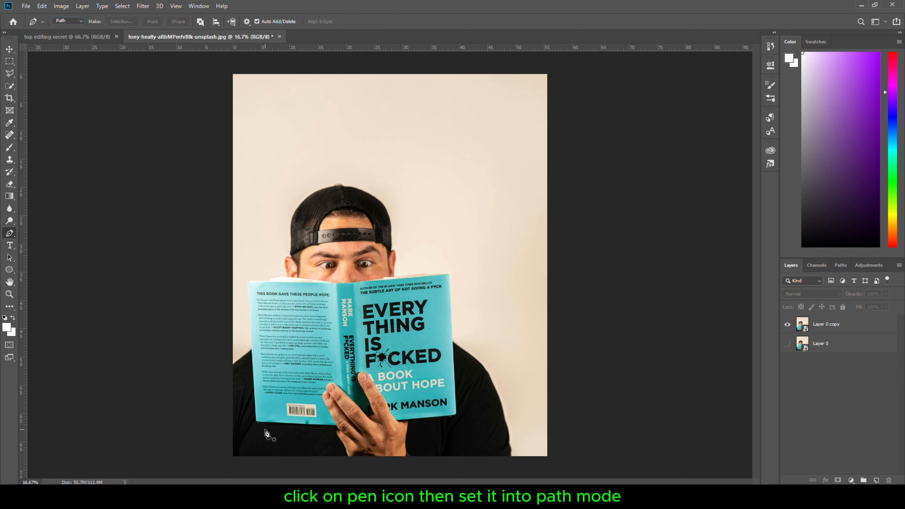
pyautogui.scroll(2, 248, 451)
pyautogui.scroll(-2, 213, 454)
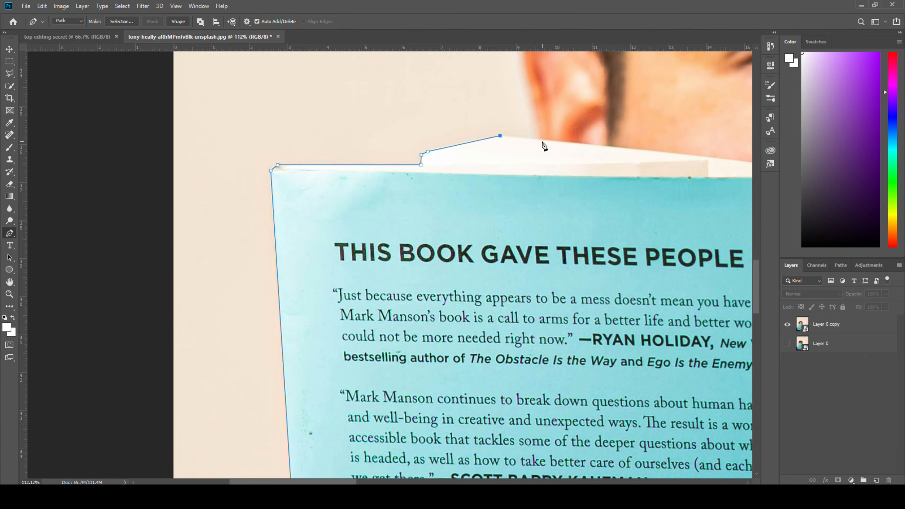
pyautogui.click(511, 150)
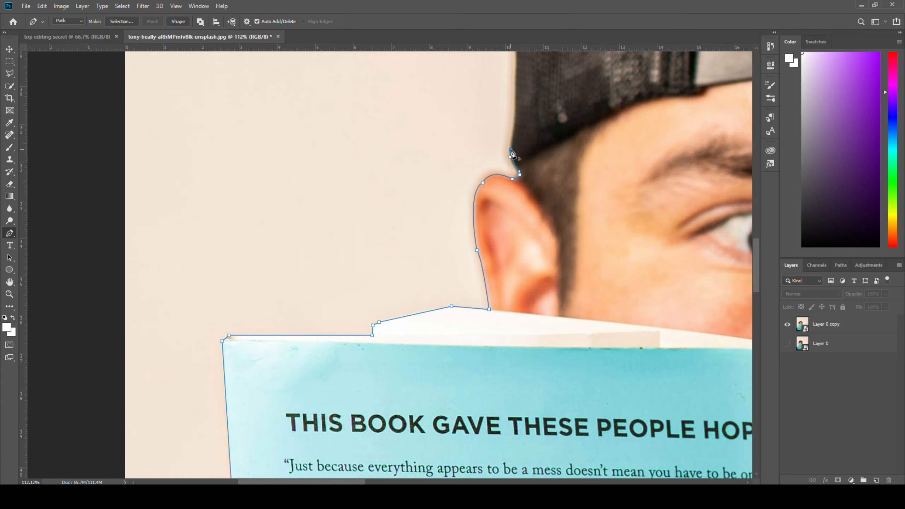
pyautogui.moveTo(251, 147); pyautogui.dragTo(259, 138)
pyautogui.click(396, 228)
pyautogui.moveTo(393, 107); pyautogui.dragTo(396, 114)
pyautogui.moveTo(441, 196); pyautogui.dragTo(445, 212)
pyautogui.moveTo(452, 260); pyautogui.dragTo(453, 273)
pyautogui.moveTo(452, 319); pyautogui.dragTo(453, 328)
pyautogui.moveTo(456, 378); pyautogui.dragTo(456, 383)
pyautogui.moveTo(455, 413); pyautogui.dragTo(453, 416)
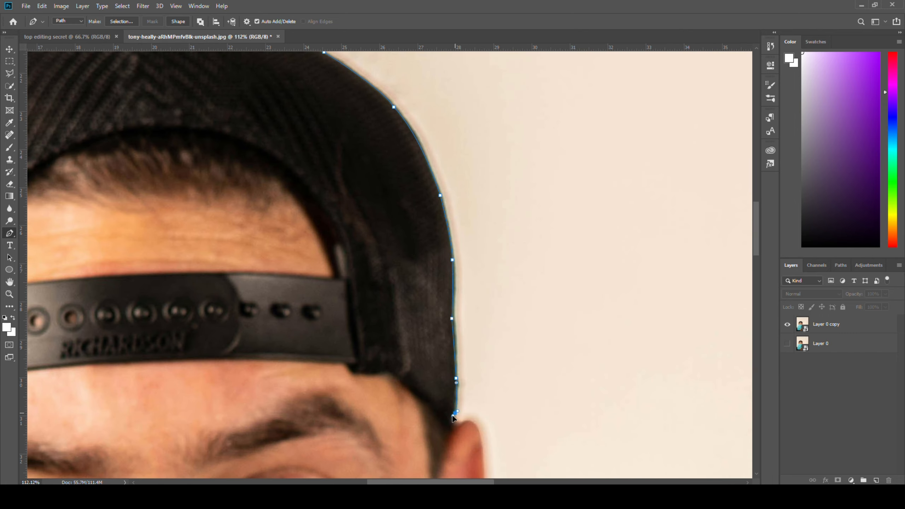
pyautogui.moveTo(496, 246); pyautogui.dragTo(494, 253)
pyautogui.click(485, 388)
pyautogui.click(460, 305)
pyautogui.moveTo(545, 314); pyautogui.dragTo(548, 315)
pyautogui.click(479, 340)
pyautogui.moveTo(540, 401); pyautogui.dragTo(546, 415)
pyautogui.moveTo(593, 297); pyautogui.dragTo(595, 311)
pyautogui.moveTo(614, 417); pyautogui.dragTo(613, 420)
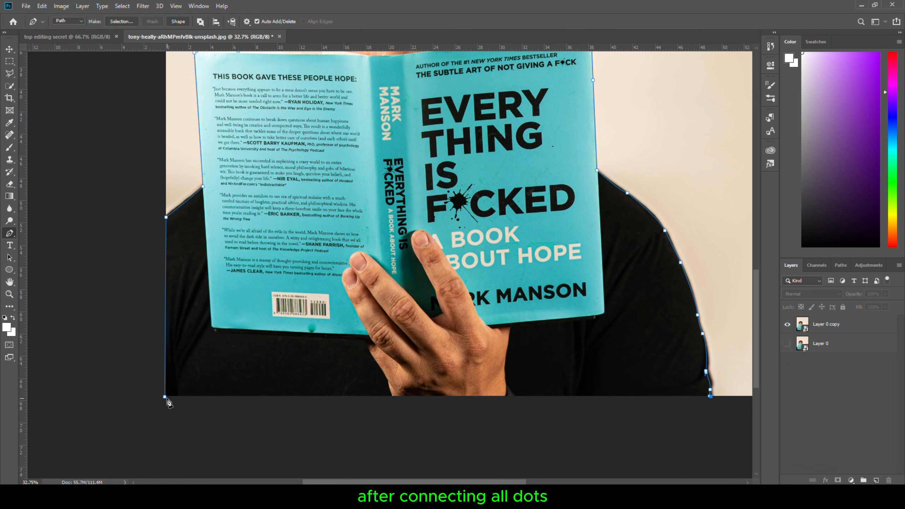
pyautogui.click(165, 397)
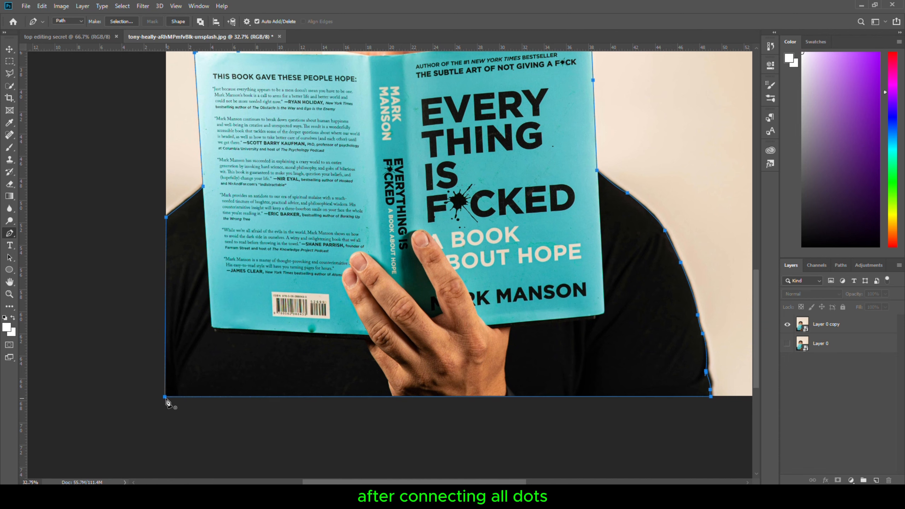
# Turn the path into a selection on Layer 0 copy and add a layer mask to hide the background
pyautogui.scroll(-3, 274, 376)
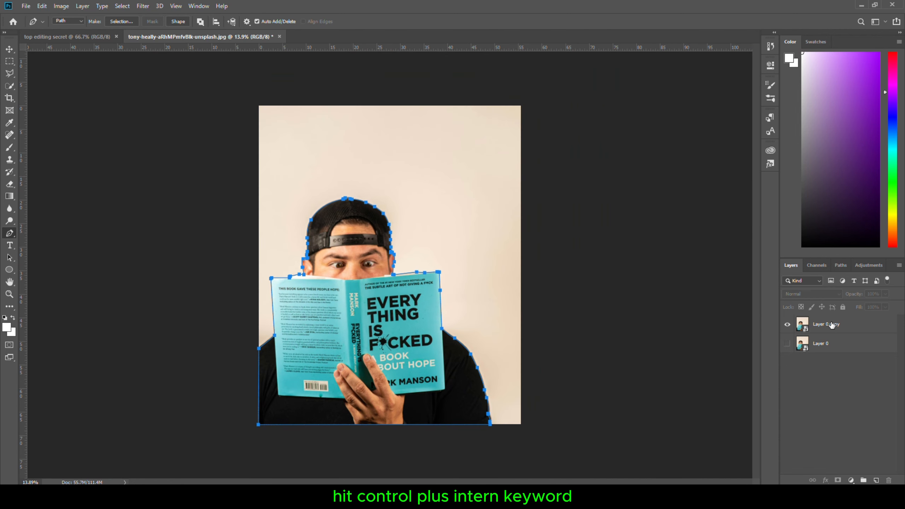
pyautogui.click(832, 325)
pyautogui.hotkey('ctrl', 'Return')
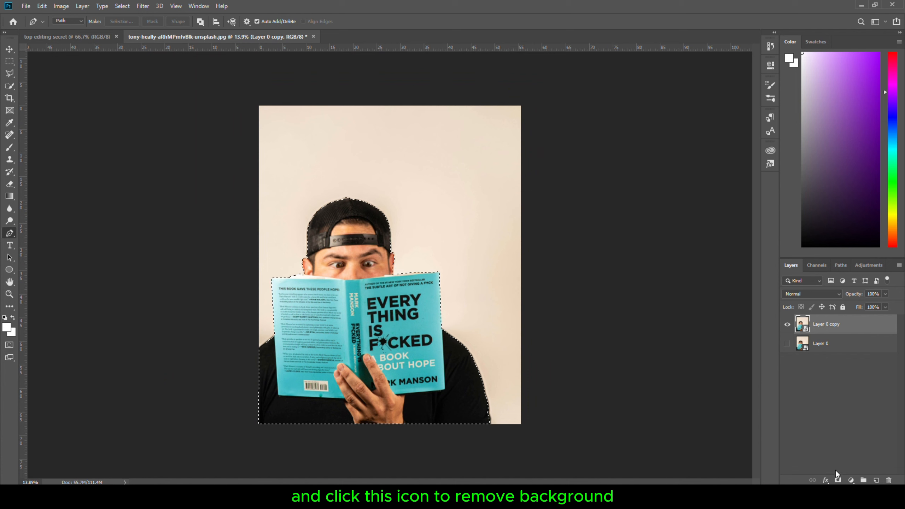
pyautogui.click(838, 481)
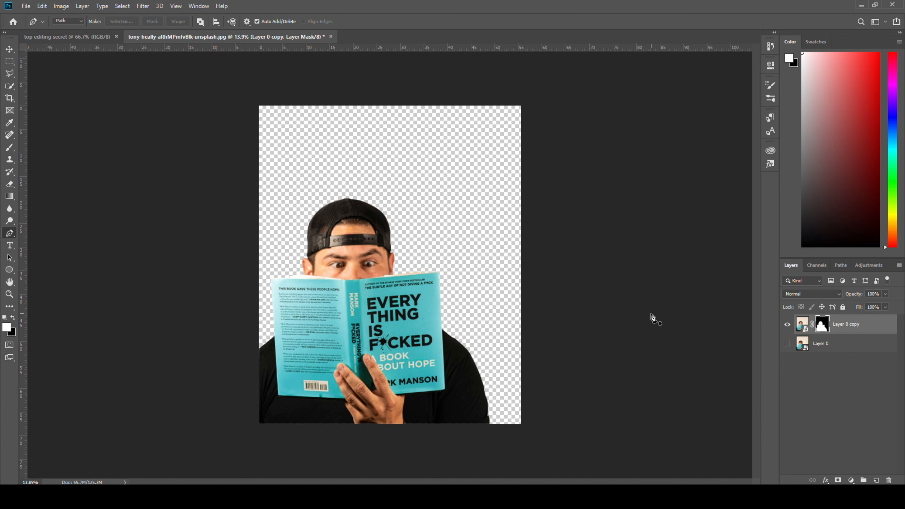
# Convert the masked layer to a smart object and move it into the top editing secret document
pyautogui.rightClick(856, 326)
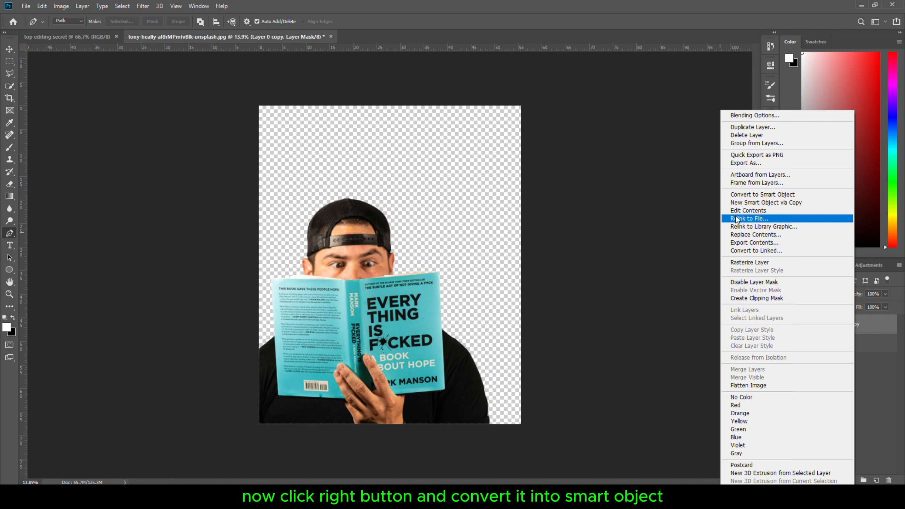
pyautogui.click(830, 195)
pyautogui.press('v')
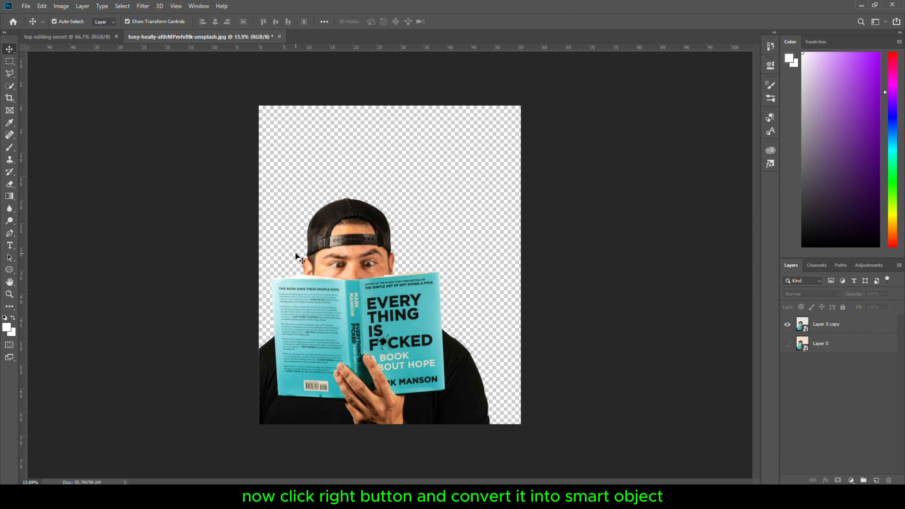
pyautogui.moveTo(295, 252); pyautogui.dragTo(377, 336)
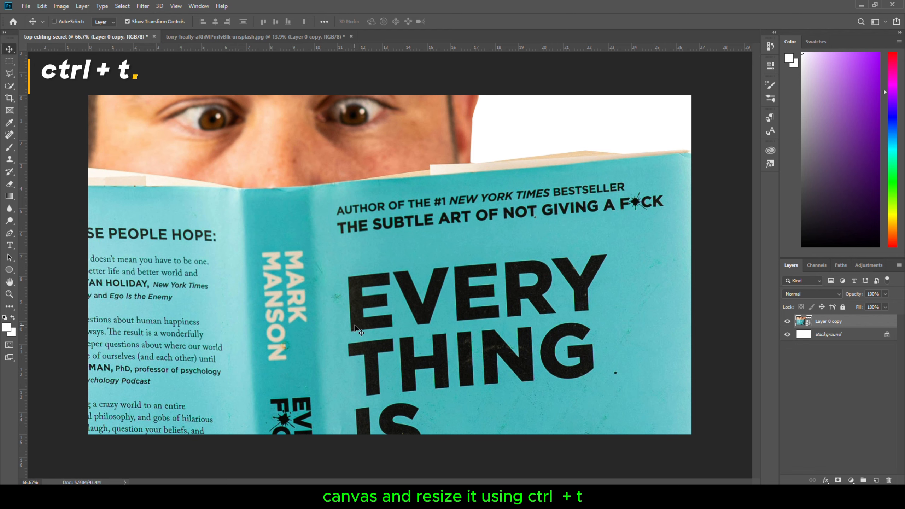
# Free-transform the subject to about 36% and place it at the bottom centre of the canvas
pyautogui.hotkey('ctrl', 't')
pyautogui.hotkey('ctrl', '0')
pyautogui.moveTo(645, 299); pyautogui.dragTo(316, 291)
pyautogui.moveTo(265, 305); pyautogui.dragTo(450, 291)
pyautogui.scroll(9, 442, 294)
pyautogui.scroll(-1, 442, 302)
pyautogui.moveTo(503, 312); pyautogui.dragTo(503, 315)
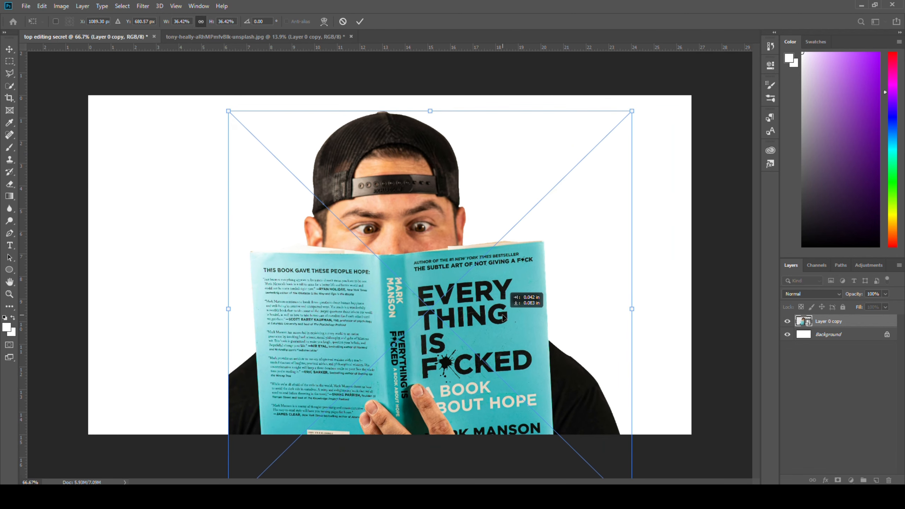
pyautogui.click(360, 22)
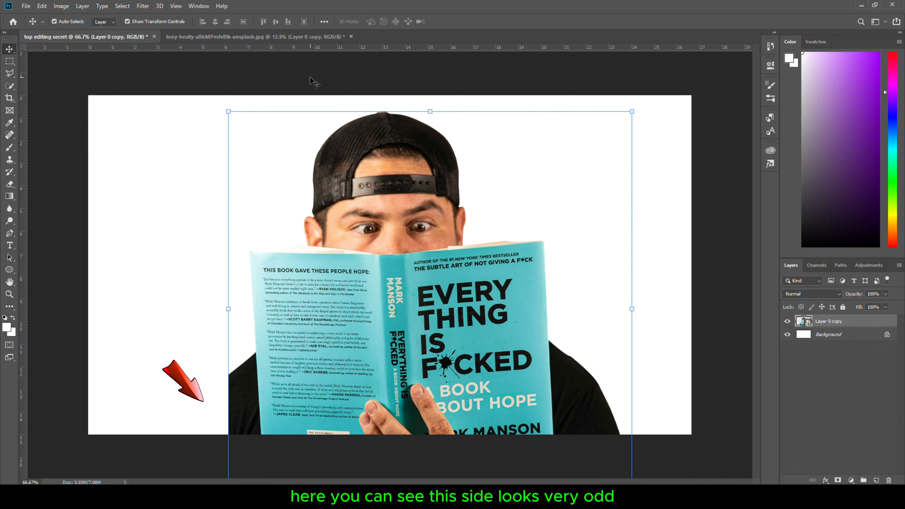
# Trace the right shoulder area beside the book with the Pen tool and copy it onto a new layer
pyautogui.click(586, 313)
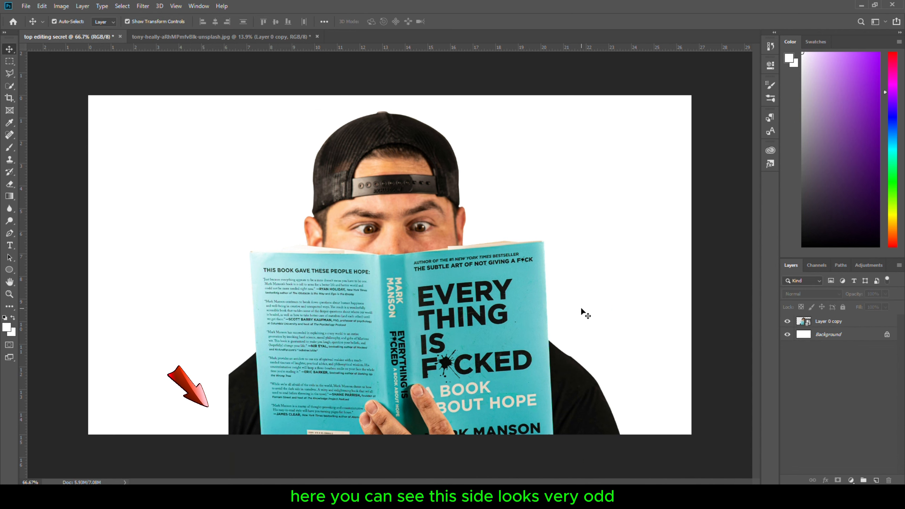
pyautogui.click(836, 322)
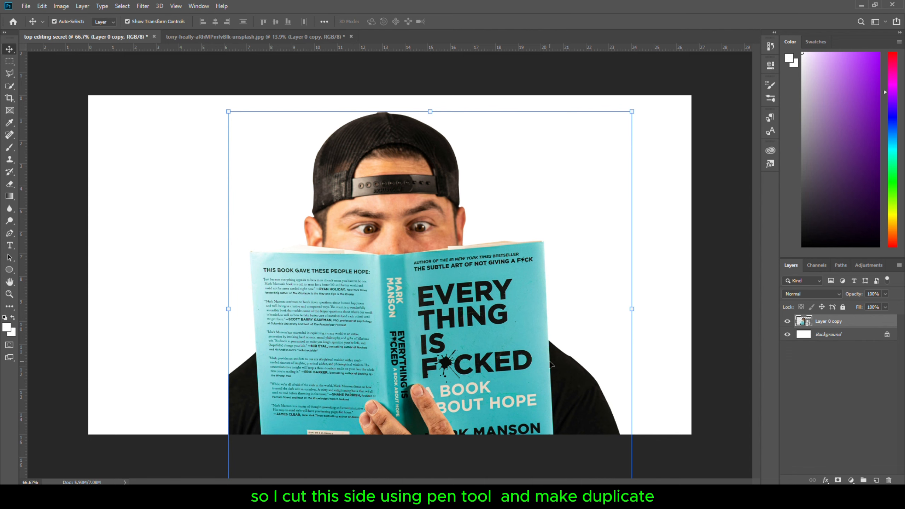
pyautogui.press('p')
pyautogui.click(549, 342)
pyautogui.click(555, 435)
pyautogui.click(623, 435)
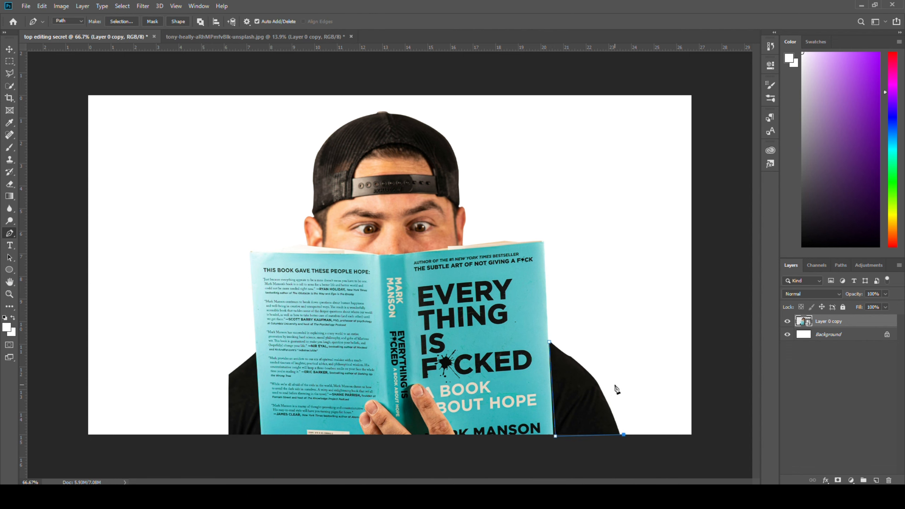
pyautogui.click(549, 342)
pyautogui.hotkey('ctrl', 'Return')
pyautogui.hotkey('ctrl', 'j')
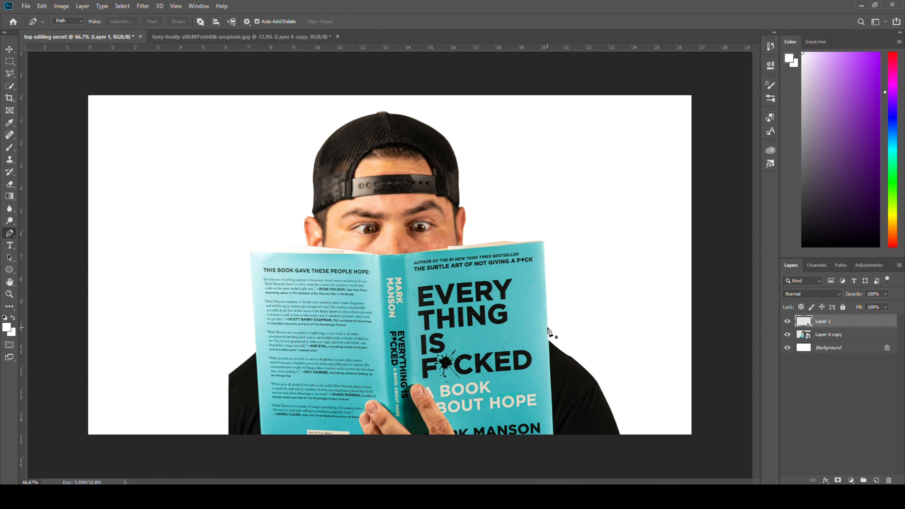
# Move the copied shoulder piece to the left side of the book and convert it to a smart object
pyautogui.click(4, 49)
pyautogui.moveTo(588, 392); pyautogui.dragTo(243, 352)
pyautogui.rightClick(824, 325)
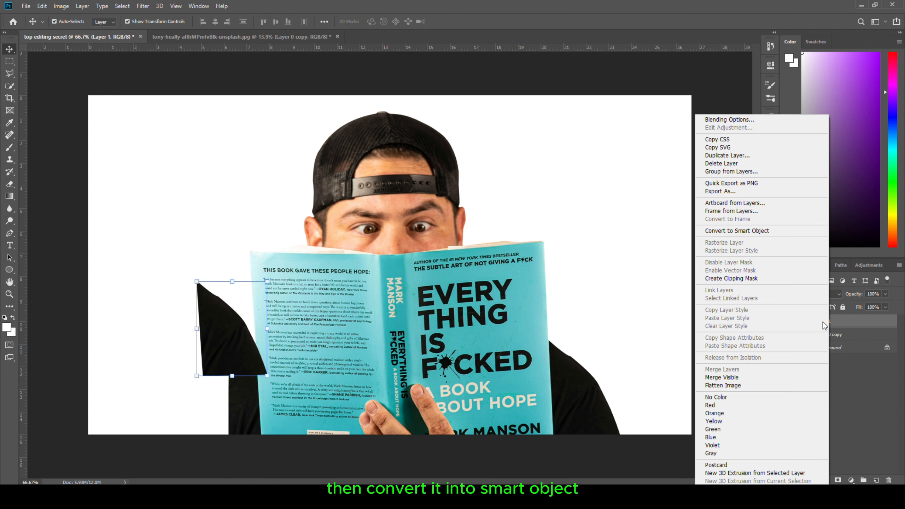
pyautogui.click(737, 230)
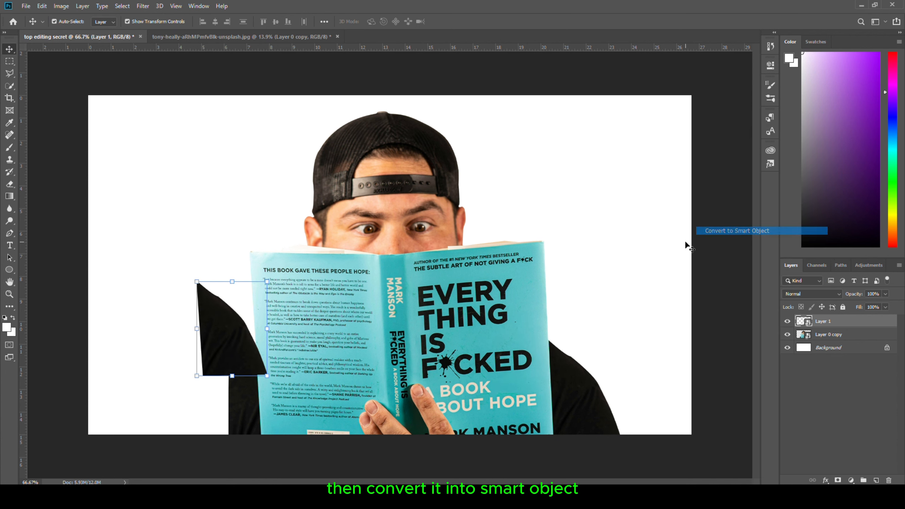
# Flip the shoulder piece horizontally
pyautogui.keyDown('alt'); pyautogui.click(267, 282); pyautogui.keyUp('alt')
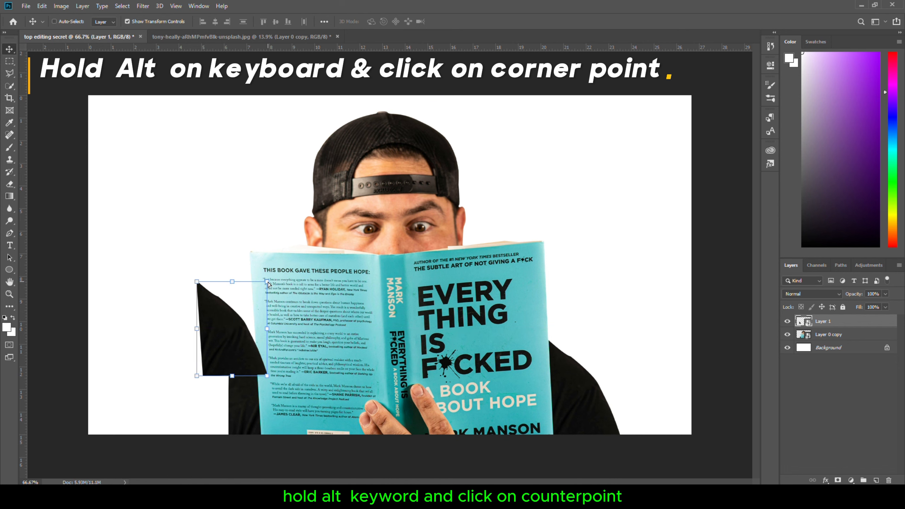
pyautogui.rightClick(229, 363)
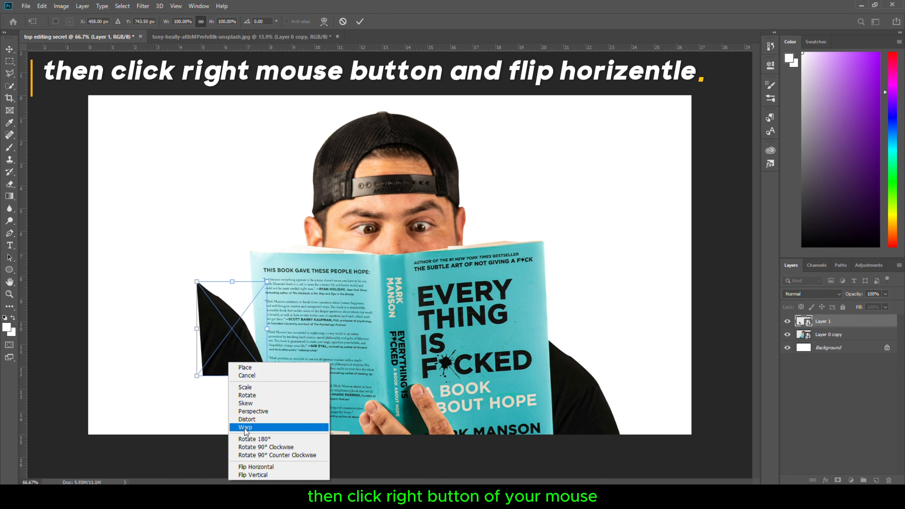
pyautogui.click(255, 467)
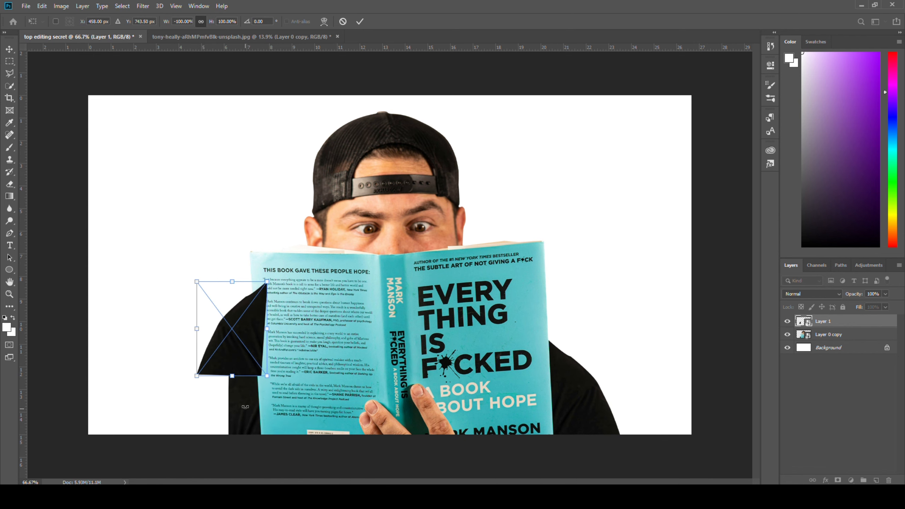
# Move the flipped piece down to the lower-left edge and rotate it about -3.6° to match the body
pyautogui.moveTo(247, 325); pyautogui.dragTo(234, 396)
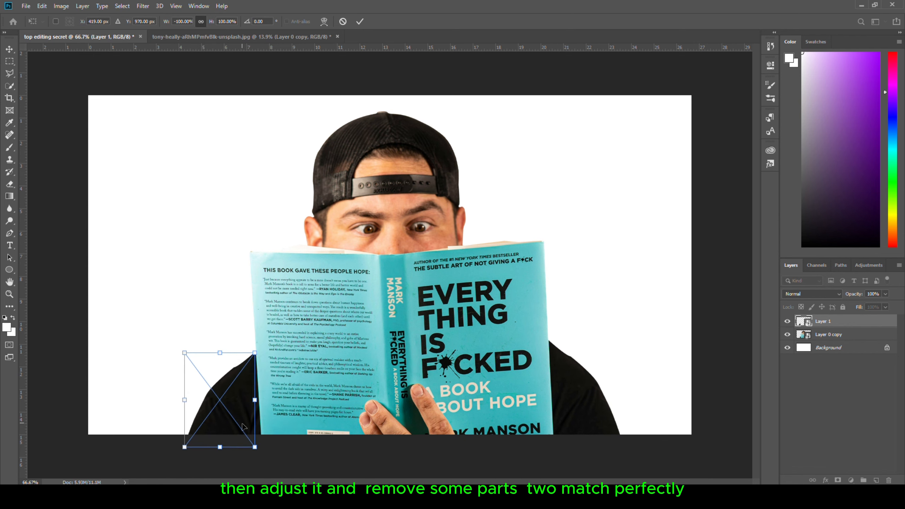
pyautogui.scroll(4, 256, 455)
pyautogui.press('Return')
pyautogui.scroll(-1, 157, 468)
pyautogui.moveTo(217, 357); pyautogui.dragTo(222, 362)
pyautogui.press('Return')
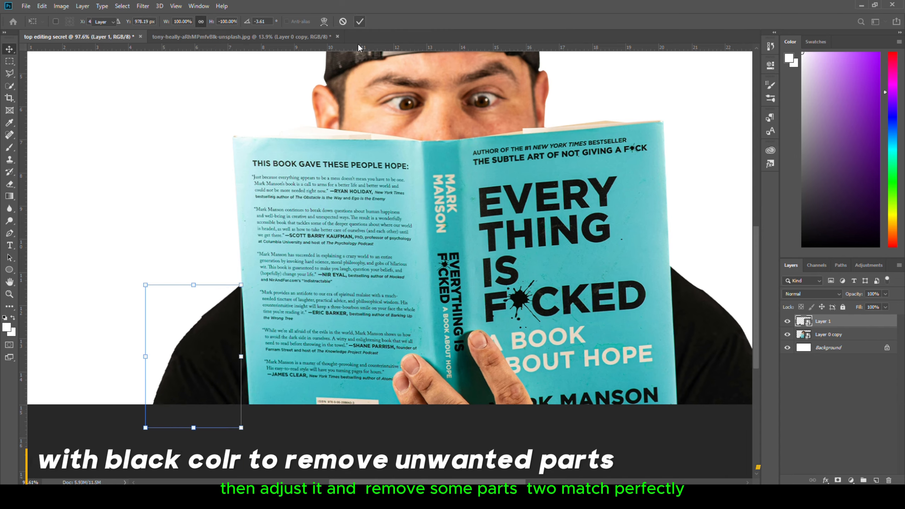
# Add a layer mask to the shoulder piece and paint away its unwanted parts with a black brush at lower opacity
pyautogui.scroll(5, 253, 408)
pyautogui.click(838, 480)
pyautogui.press('b')
pyautogui.moveTo(226, 284); pyautogui.dragTo(249, 271)
pyautogui.moveTo(184, 23); pyautogui.dragTo(169, 24)
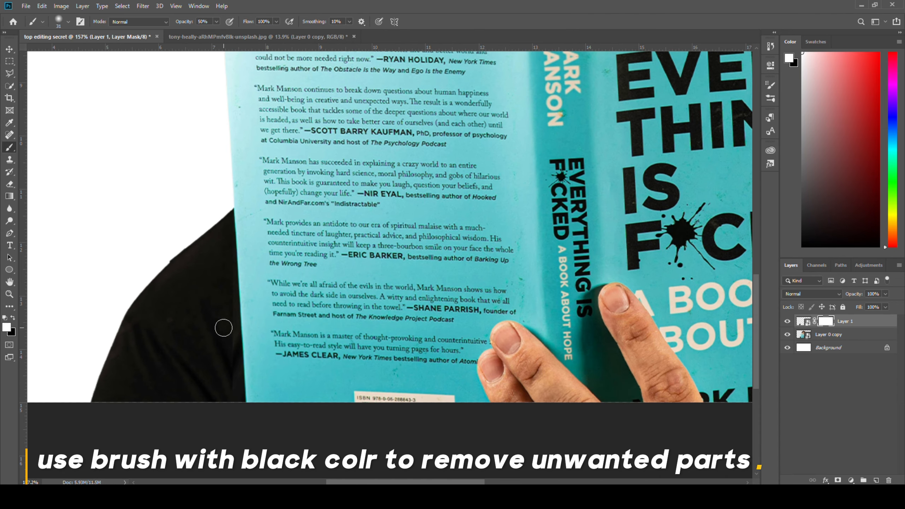
pyautogui.press('x')
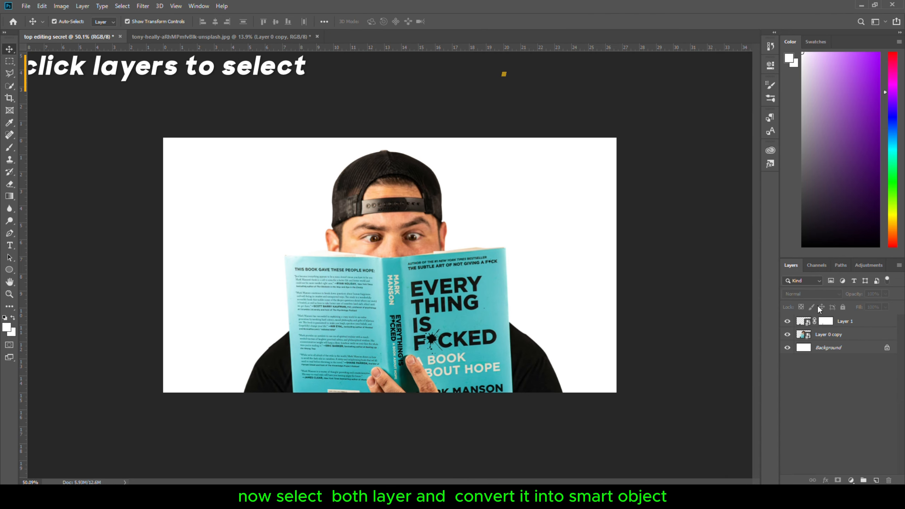
# Select both the shoulder piece and the cut-out man layers and convert them together into one smart object
pyautogui.click(846, 322)
pyautogui.keyDown('ctrl'); pyautogui.click(849, 336); pyautogui.keyUp('ctrl')
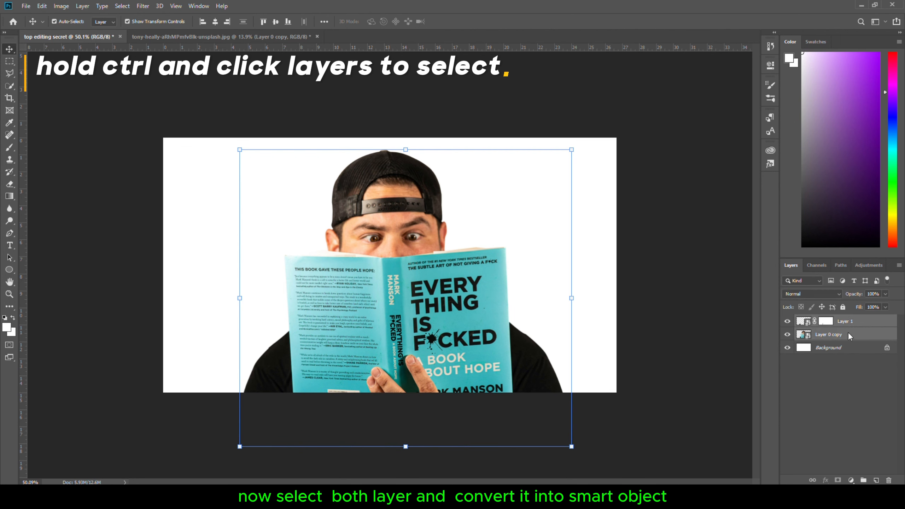
pyautogui.rightClick(849, 335)
pyautogui.click(754, 195)
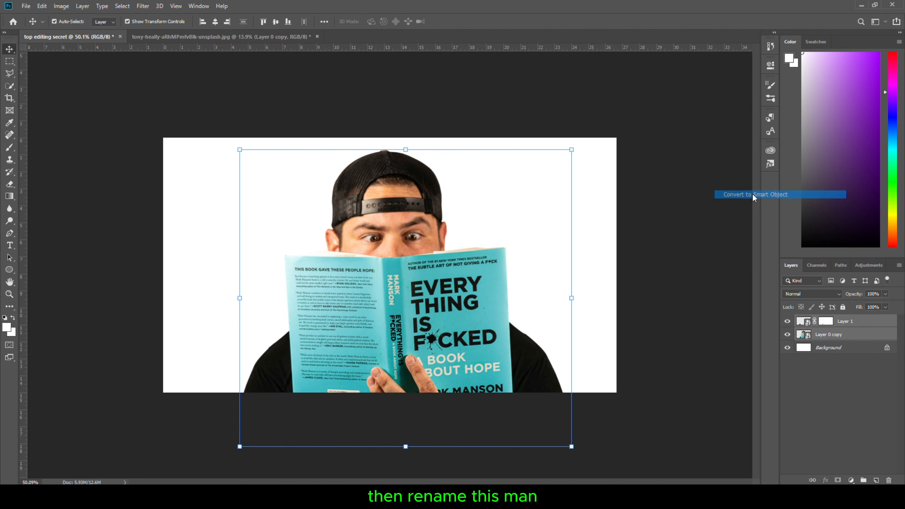
# Rename the merged smart object layer as man and deselect the transform
pyautogui.doubleClick(823, 322)
pyautogui.write('man')
pyautogui.press('Return')
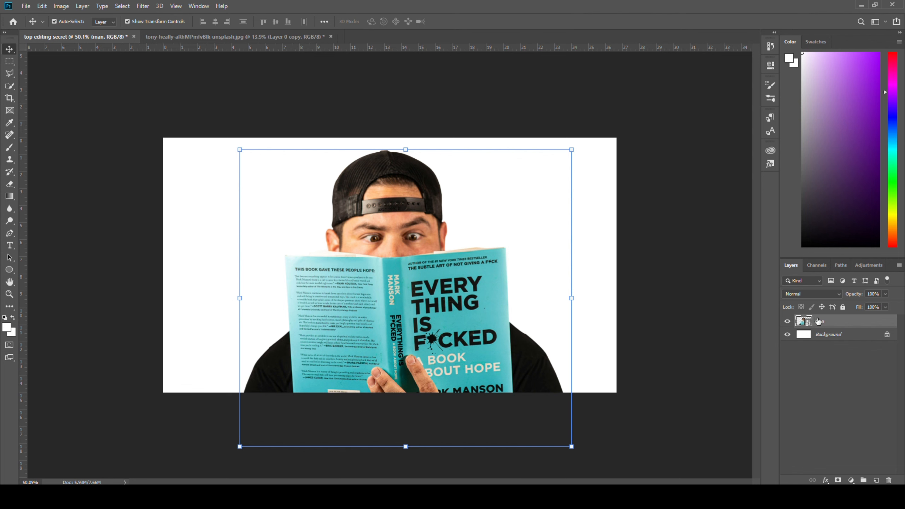
pyautogui.click(499, 89)
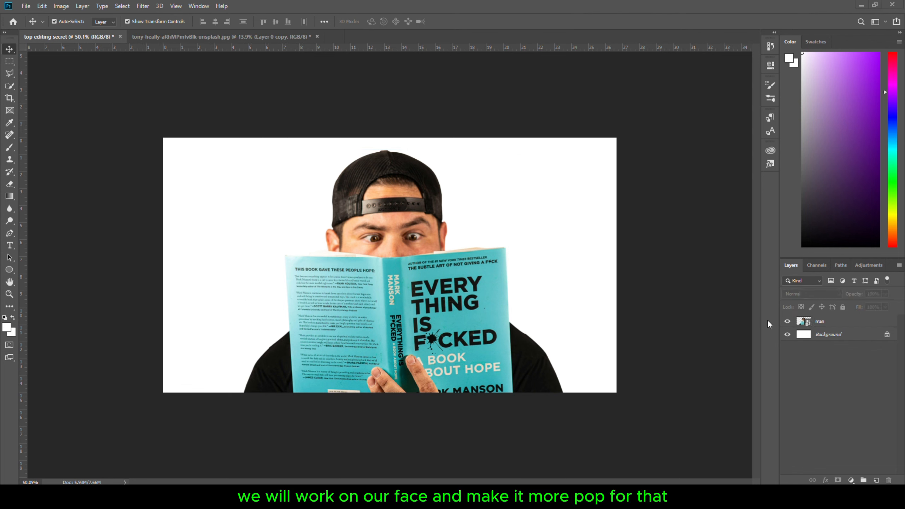
# Zoom in and duplicate the man layer
pyautogui.click(819, 321)
pyautogui.hotkey('ctrl', '+')
pyautogui.hotkey('ctrl', 'j')
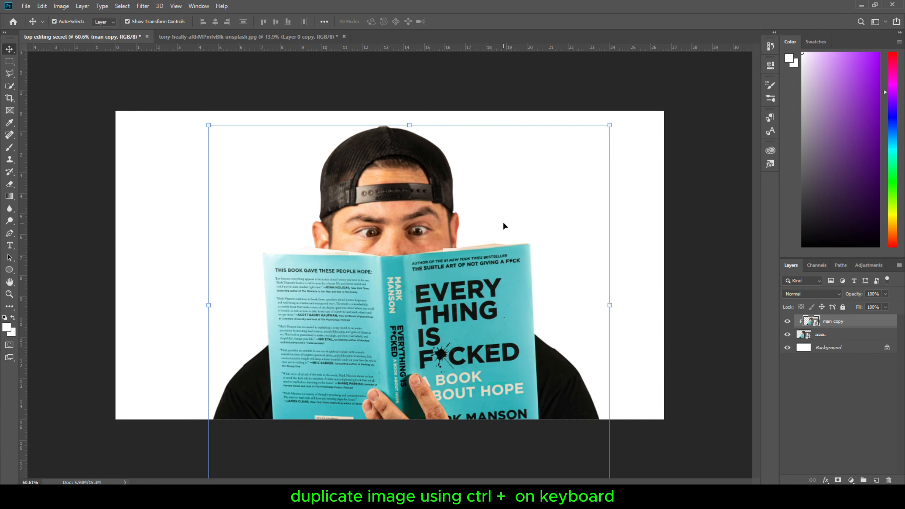
# Open the Camera Raw Filter on the man copy and set Texture to -53 and Clarity to +12
pyautogui.click(142, 6)
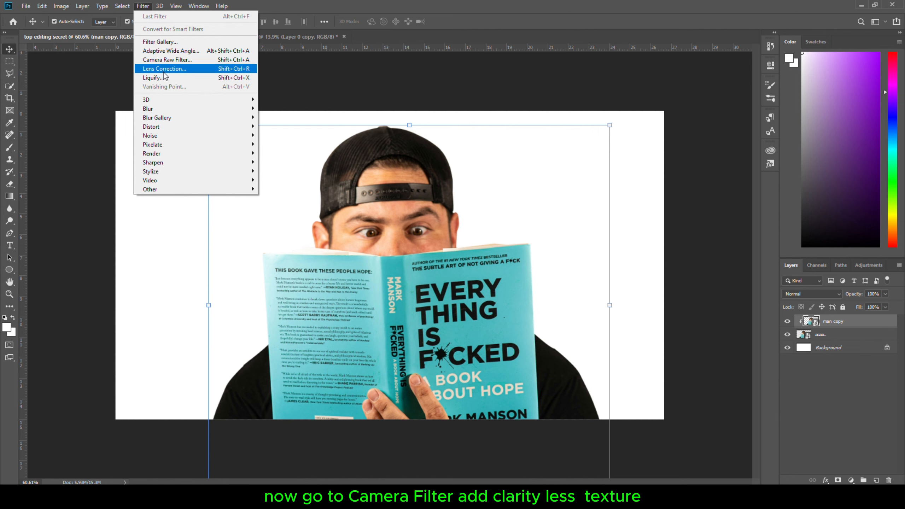
pyautogui.click(168, 60)
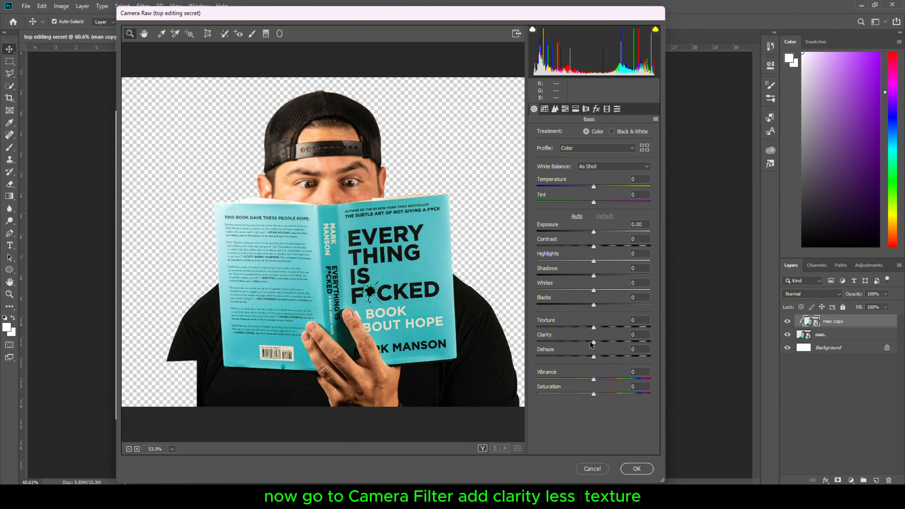
pyautogui.moveTo(590, 344); pyautogui.dragTo(563, 330)
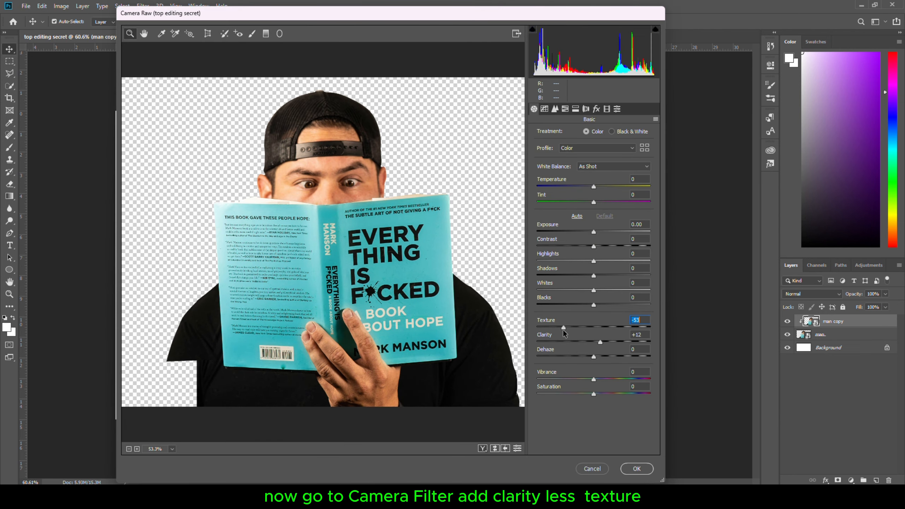
# Add noise reduction in the Detail panel, set Contrast to +5, and apply the Camera Raw Filter
pyautogui.click(556, 109)
pyautogui.moveTo(537, 226); pyautogui.dragTo(549, 225)
pyautogui.click(534, 108)
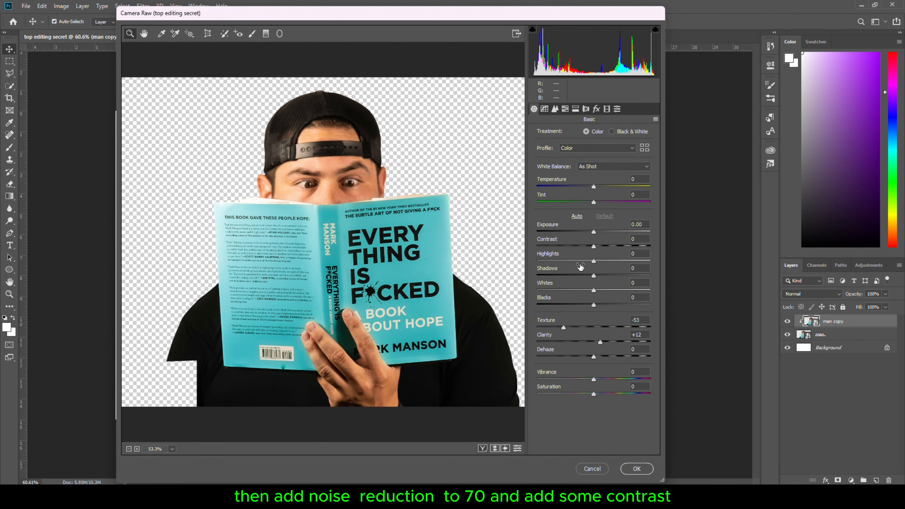
pyautogui.moveTo(594, 246)
pyautogui.mouseDown()
pyautogui.moveTo(613, 245)
pyautogui.moveTo(598, 247)
pyautogui.mouseUp()
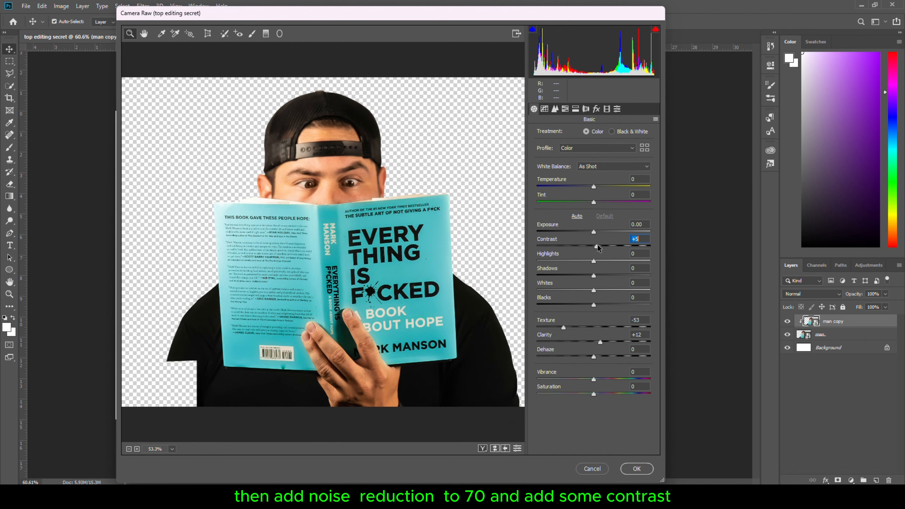
pyautogui.click(637, 469)
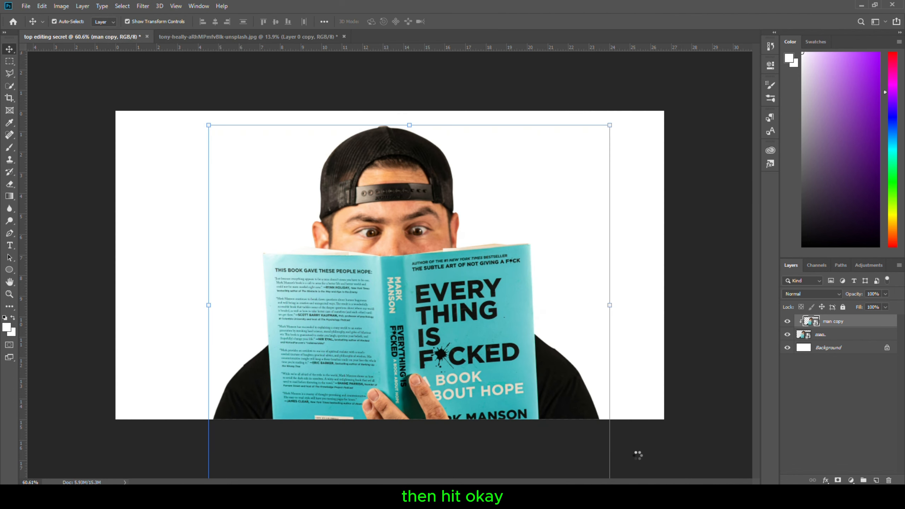
# Add an inverted layer mask to the man copy and paint the face in with a white brush at 86% opacity
pyautogui.click(838, 481)
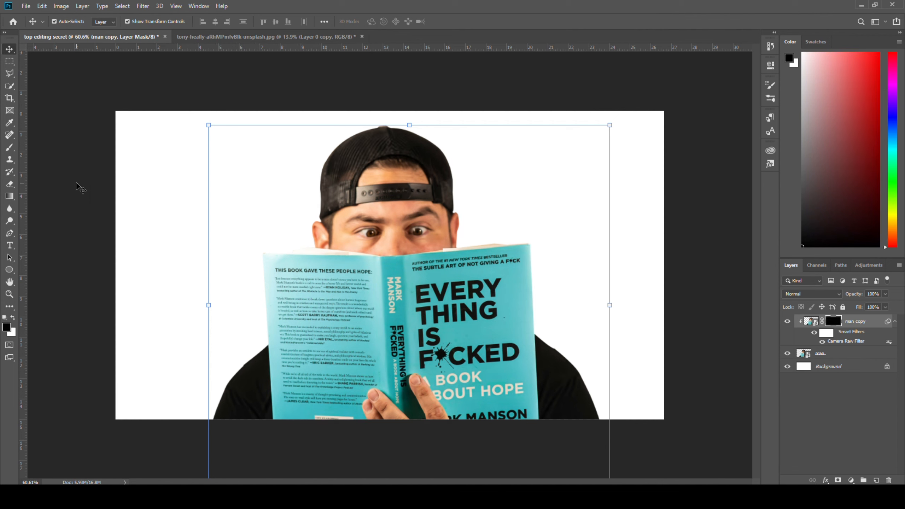
pyautogui.press('b')
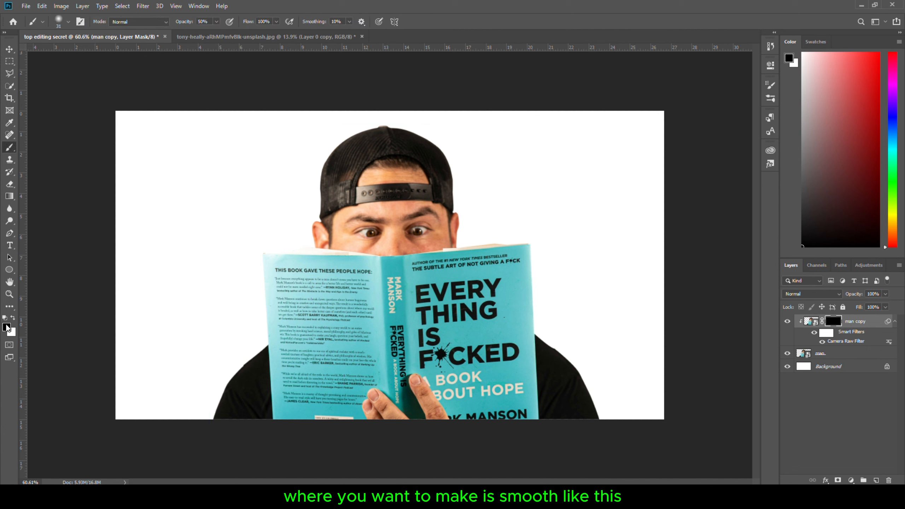
pyautogui.scroll(8, 397, 224)
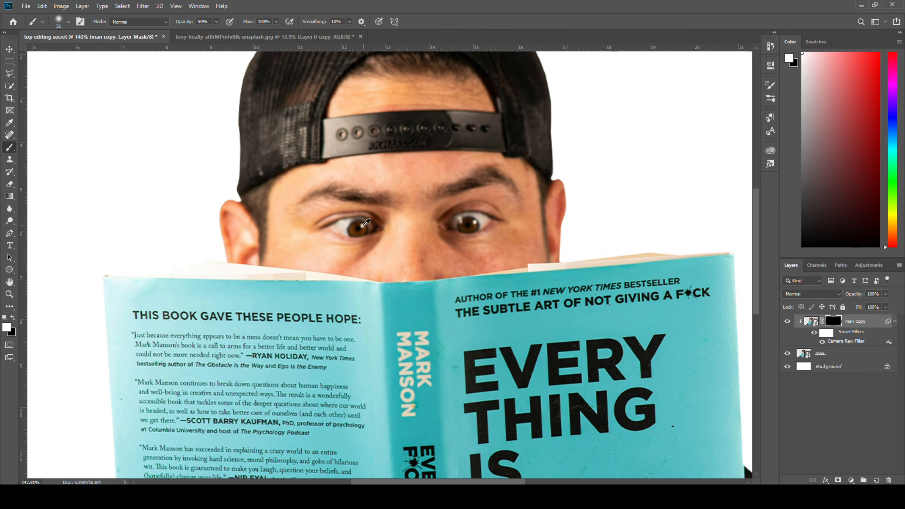
pyautogui.moveTo(185, 22); pyautogui.dragTo(187, 22)
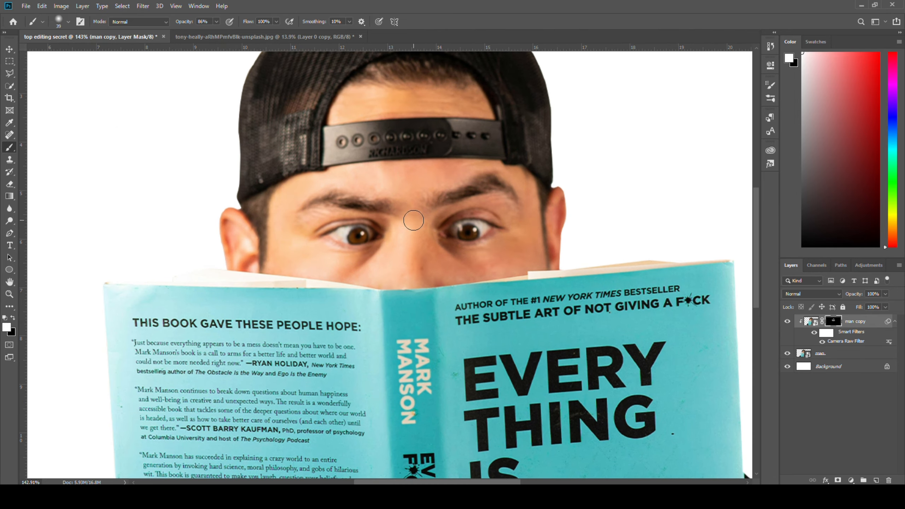
pyautogui.press('[')
pyautogui.press('[')
pyautogui.scroll(4, 415, 224)
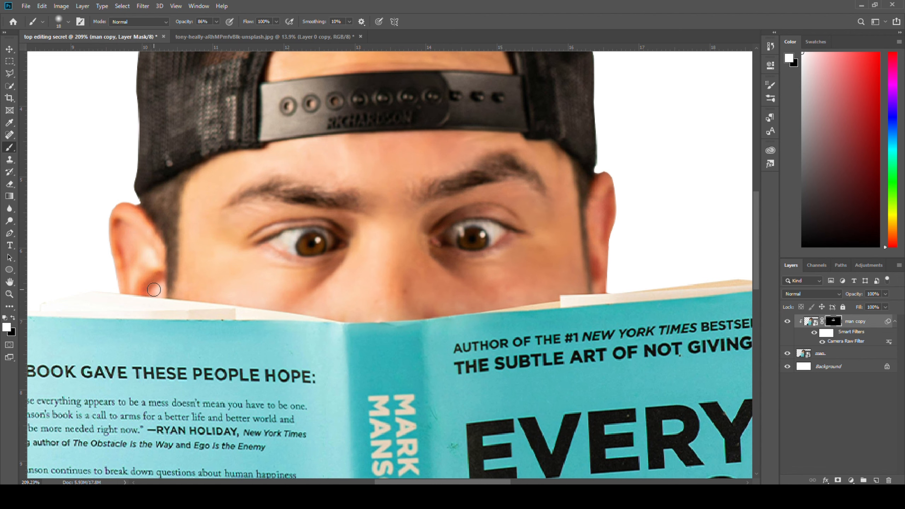
pyautogui.scroll(-5, 608, 316)
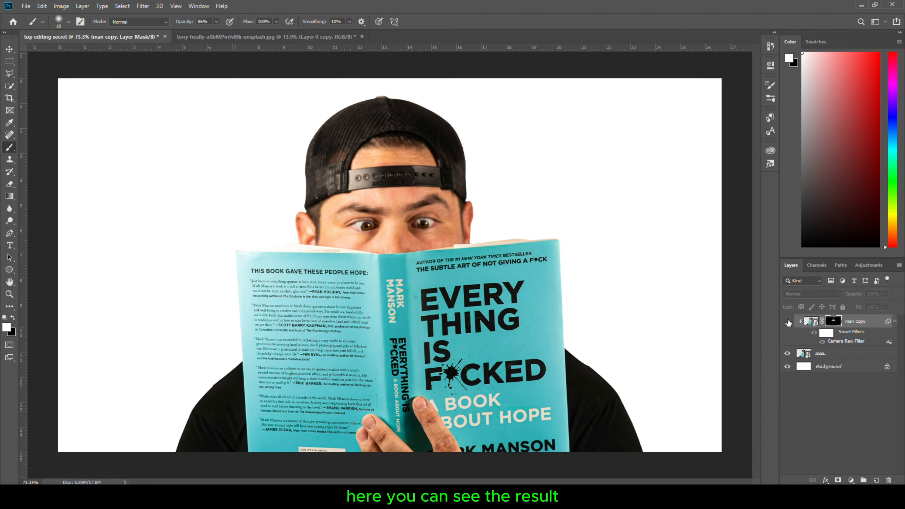
# Toggle the man copy's visibility to compare the retouched face, then switch to the Move tool
pyautogui.click(788, 323)
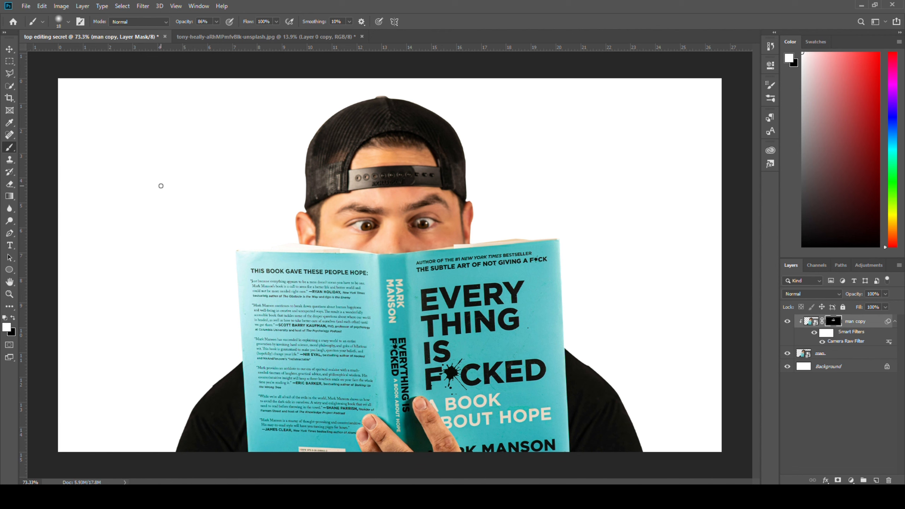
pyautogui.click(10, 53)
pyautogui.click(38, 63)
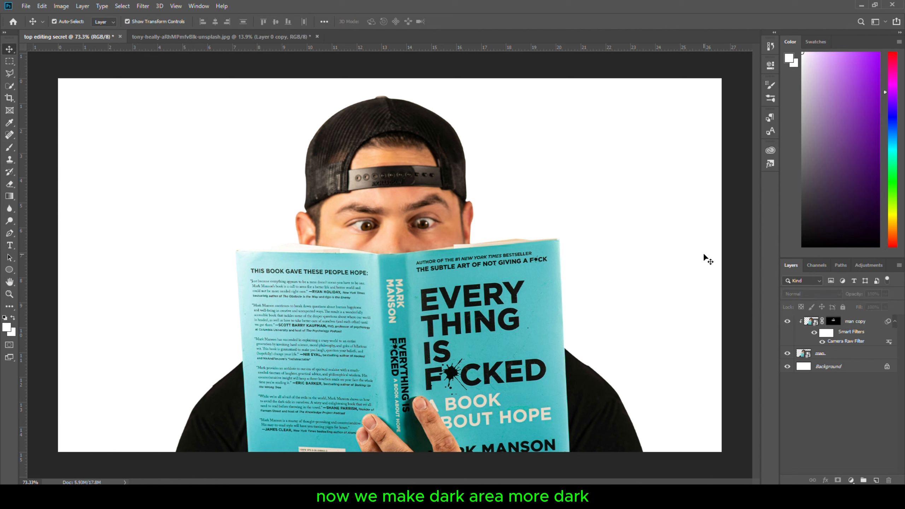
# Add a Curves adjustment clipped to the man copy and pull the curve down to darken
pyautogui.click(855, 322)
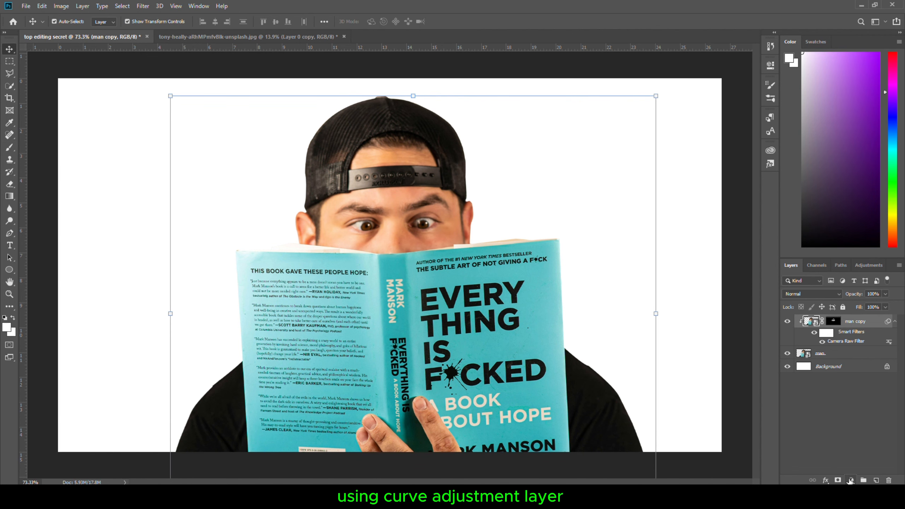
pyautogui.click(851, 481)
pyautogui.click(842, 366)
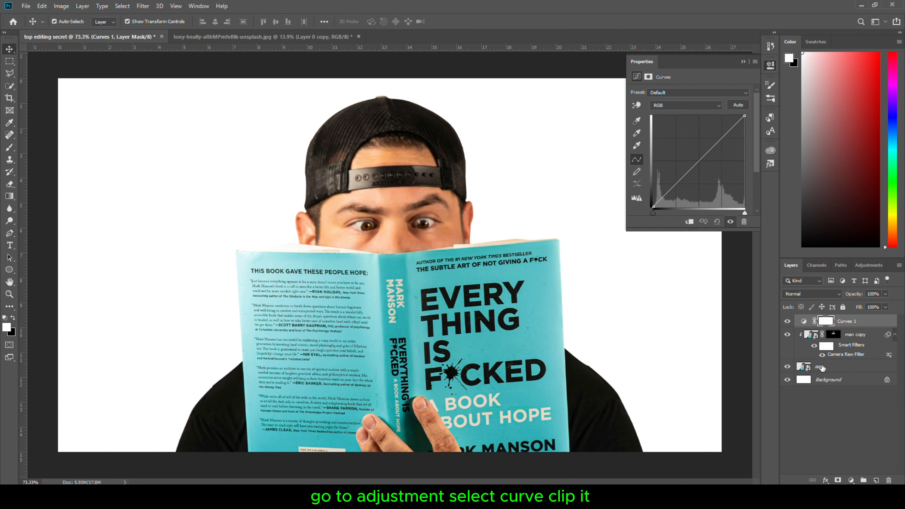
pyautogui.click(690, 222)
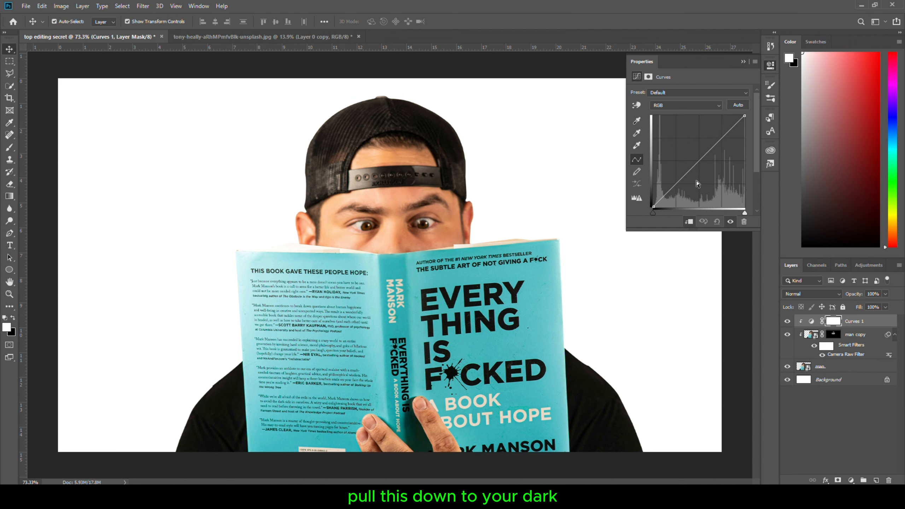
pyautogui.moveTo(697, 164); pyautogui.dragTo(701, 167)
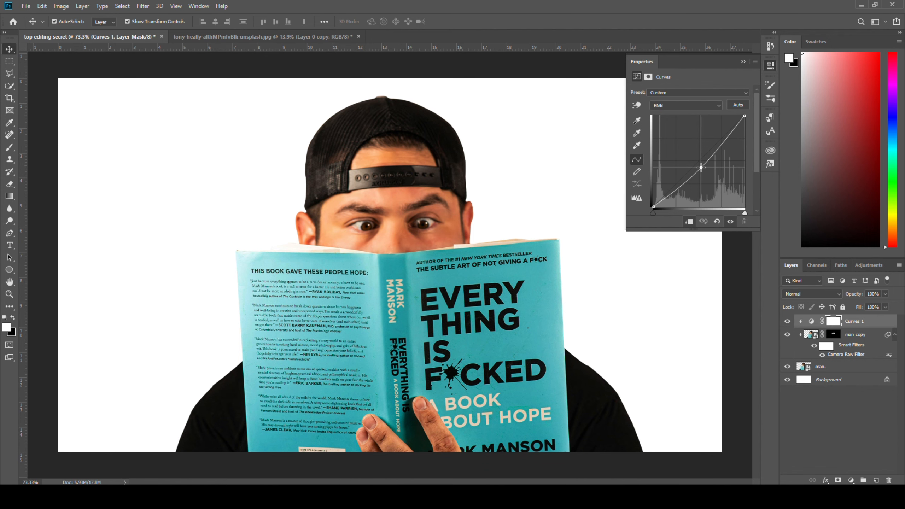
pyautogui.click(771, 65)
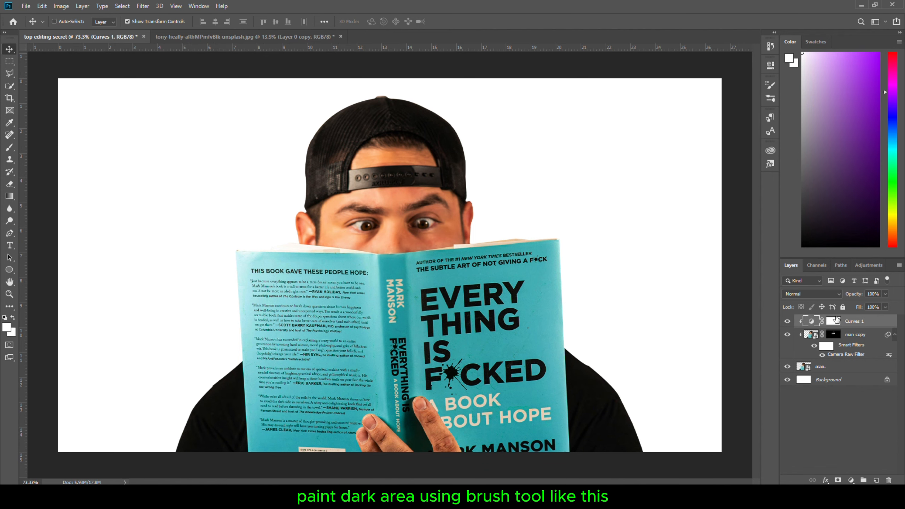
# Invert the Curves 1 mask and paint the cap, hair and face edges with a white brush to darken them
pyautogui.click(836, 320)
pyautogui.hotkey('ctrl', 'i')
pyautogui.press('b')
pyautogui.scroll(9, 321, 147)
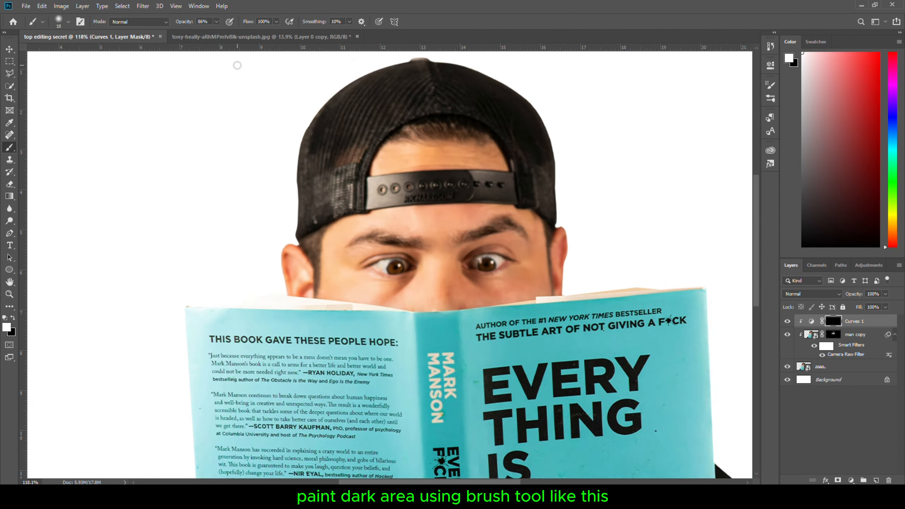
pyautogui.moveTo(314, 135); pyautogui.dragTo(388, 98)
pyautogui.moveTo(463, 135)
pyautogui.mouseDown()
pyautogui.moveTo(425, 256)
pyautogui.moveTo(482, 251)
pyautogui.mouseUp()
pyautogui.moveTo(550, 204); pyautogui.dragTo(625, 326)
pyautogui.press('[')
pyautogui.press('[')
pyautogui.press('[')
pyautogui.press('[')
pyautogui.press('[')
pyautogui.moveTo(424, 328); pyautogui.dragTo(544, 324)
pyautogui.scroll(-3, 275, 318)
pyautogui.moveTo(267, 308); pyautogui.dragTo(270, 380)
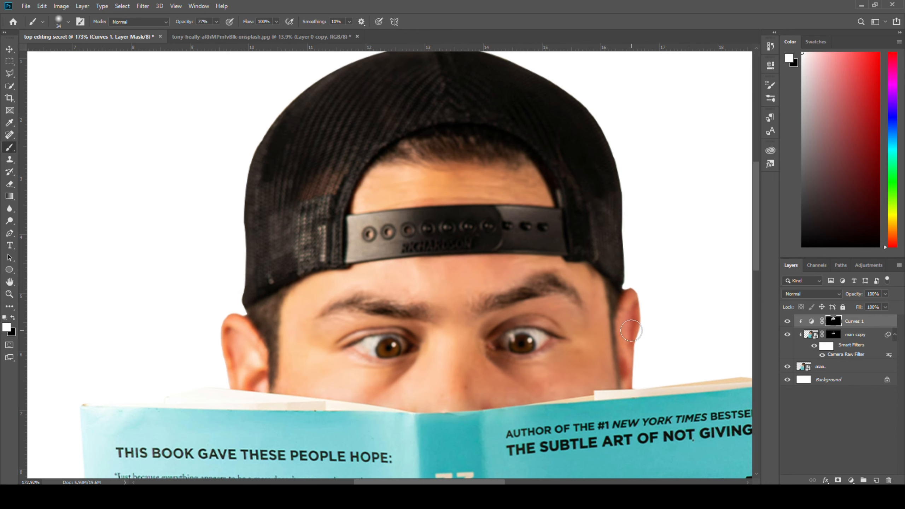
# Paint further darkening along the right ear and under the eyes with a smaller brush at 67% opacity
pyautogui.press('[')
pyautogui.press('[')
pyautogui.moveTo(613, 298); pyautogui.dragTo(621, 383)
pyautogui.moveTo(192, 22); pyautogui.dragTo(188, 23)
pyautogui.scroll(2, 373, 322)
pyautogui.moveTo(322, 310); pyautogui.dragTo(432, 315)
pyautogui.moveTo(512, 300); pyautogui.dragTo(621, 292)
pyautogui.scroll(-2, 580, 344)
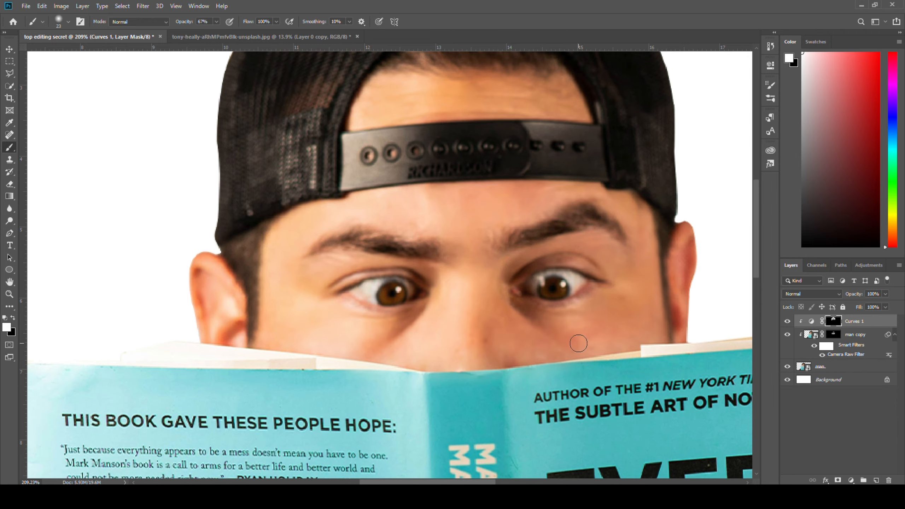
pyautogui.scroll(-1, 448, 287)
# Toggle the Curves 1 layer's visibility to compare the darkening
pyautogui.press('v')
pyautogui.click(787, 322)
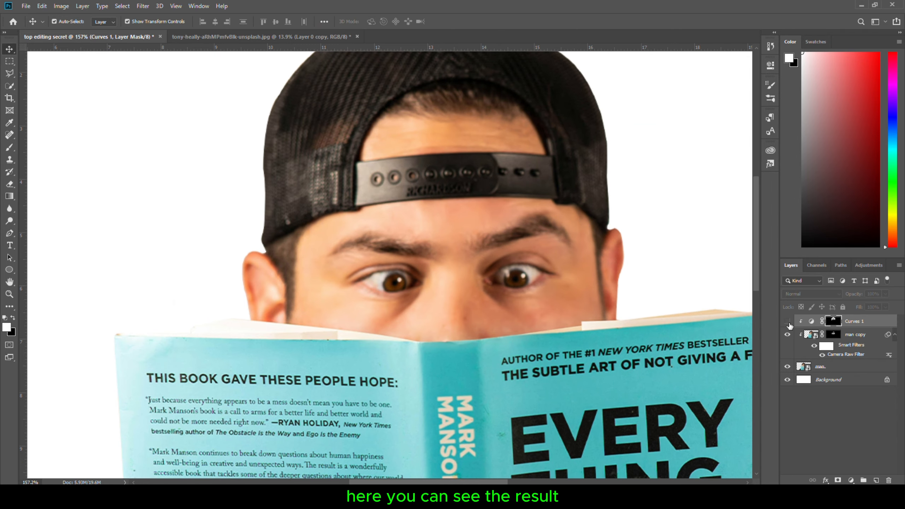
pyautogui.click(788, 322)
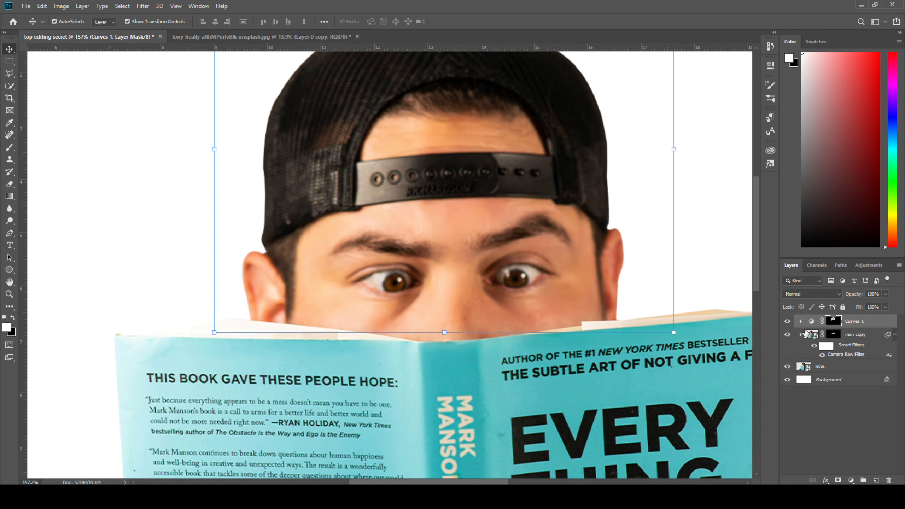
# Add a second Curves adjustment clipped to the man copy and raise the curve to brighten
pyautogui.click(852, 477)
pyautogui.click(831, 366)
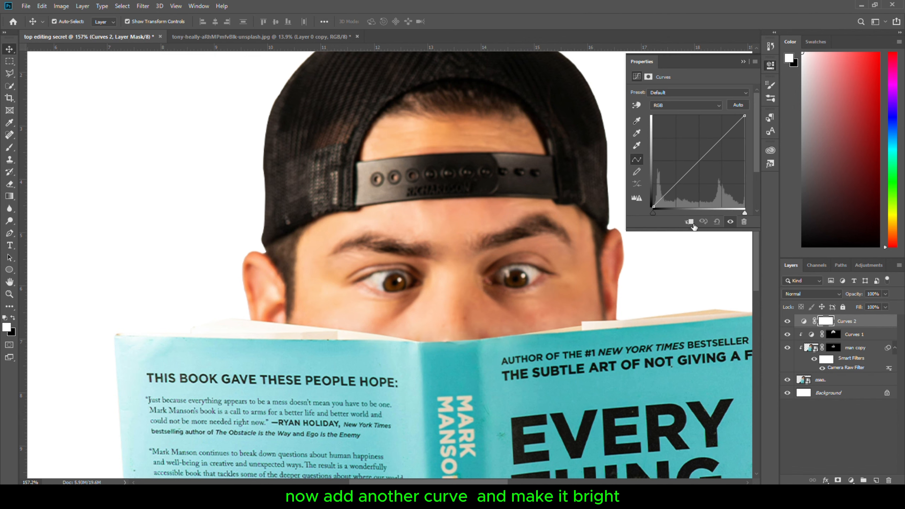
pyautogui.moveTo(686, 177); pyautogui.dragTo(685, 164)
pyautogui.click(743, 62)
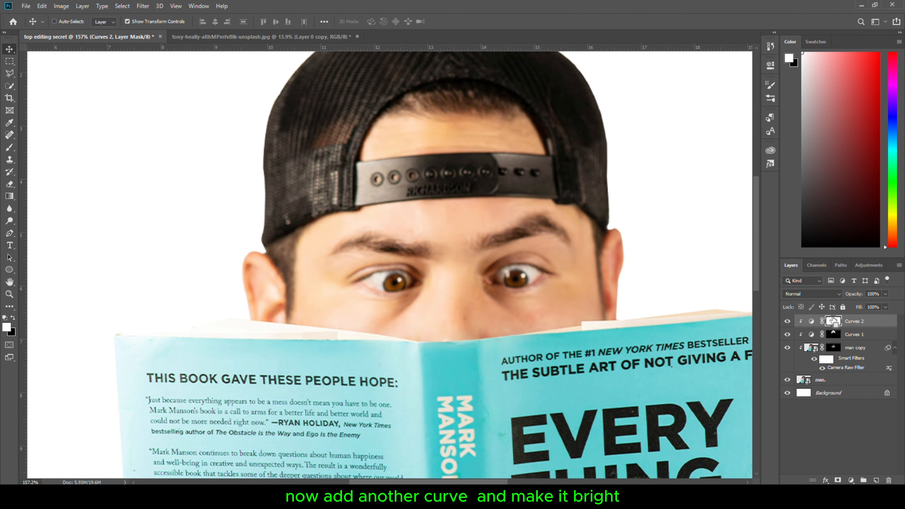
# Invert the Curves 2 mask and paint brightening on the nose, under the eyes and forehead with a soft white brush at 24% opacity
pyautogui.hotkey('ctrl', 'i')
pyautogui.press('b')
pyautogui.scroll(1, 62, 89)
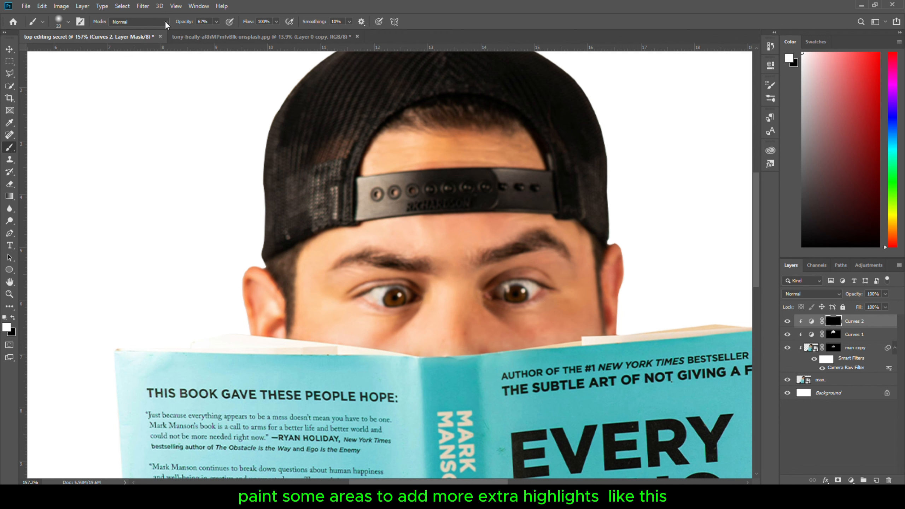
pyautogui.moveTo(181, 23); pyautogui.dragTo(185, 23)
pyautogui.scroll(3, 451, 322)
pyautogui.moveTo(439, 322); pyautogui.dragTo(450, 324)
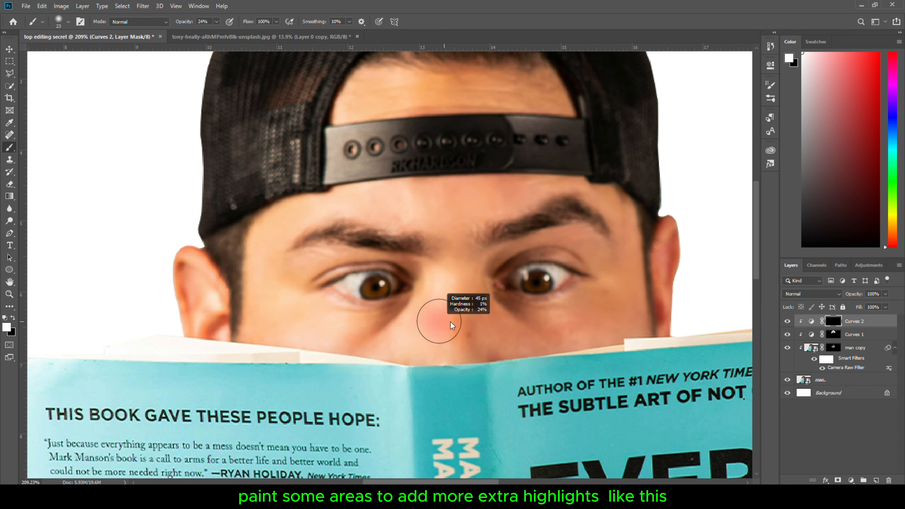
pyautogui.moveTo(459, 285); pyautogui.dragTo(456, 338)
pyautogui.moveTo(549, 332); pyautogui.dragTo(552, 332)
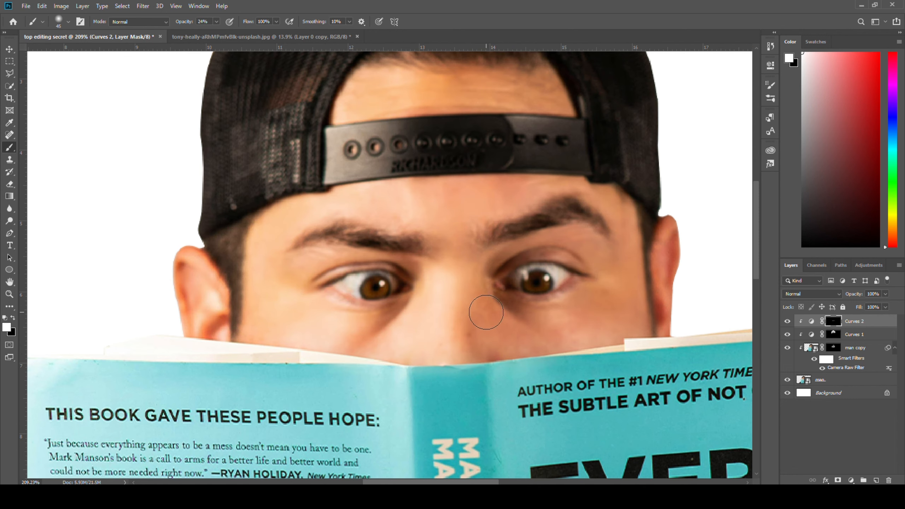
pyautogui.moveTo(484, 320); pyautogui.dragTo(537, 350)
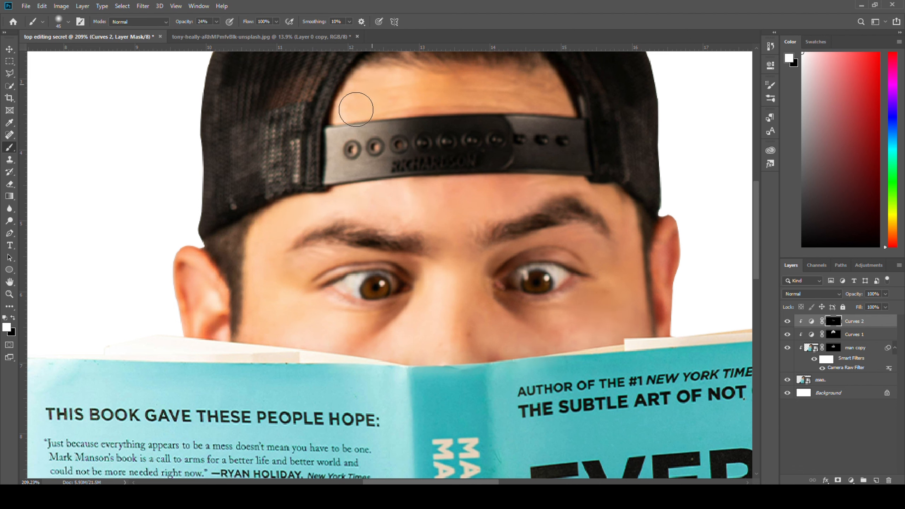
pyautogui.moveTo(394, 82); pyautogui.dragTo(523, 87)
# Toggle the Curves 2 layer's visibility to compare the brightening
pyautogui.click(788, 323)
pyautogui.click(787, 323)
pyautogui.click(787, 323)
pyautogui.hotkey('ctrl', '-')
pyautogui.hotkey('ctrl', '-')
pyautogui.hotkey('ctrl', '-')
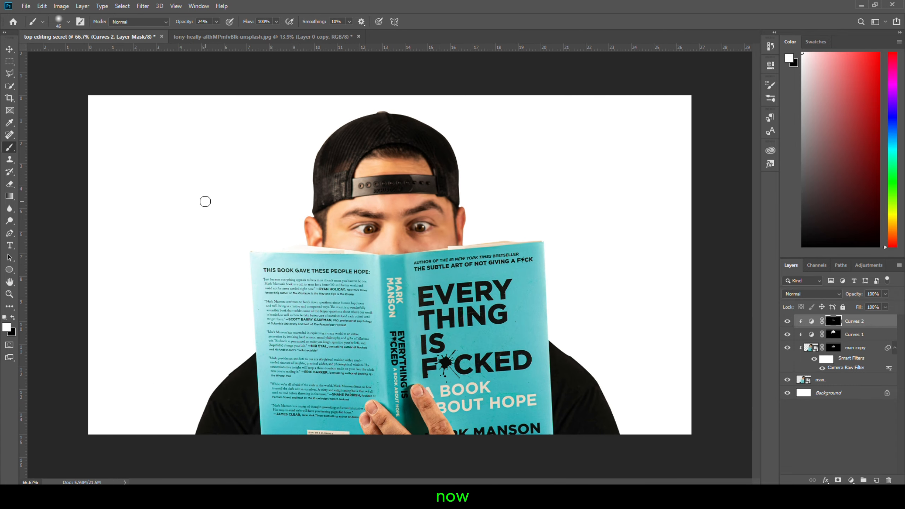
# Add a third Curves adjustment clipped to the man copy and raise the curve to brighten
pyautogui.click(9, 49)
pyautogui.click(214, 164)
pyautogui.scroll(3, 372, 250)
pyautogui.click(864, 323)
pyautogui.click(851, 480)
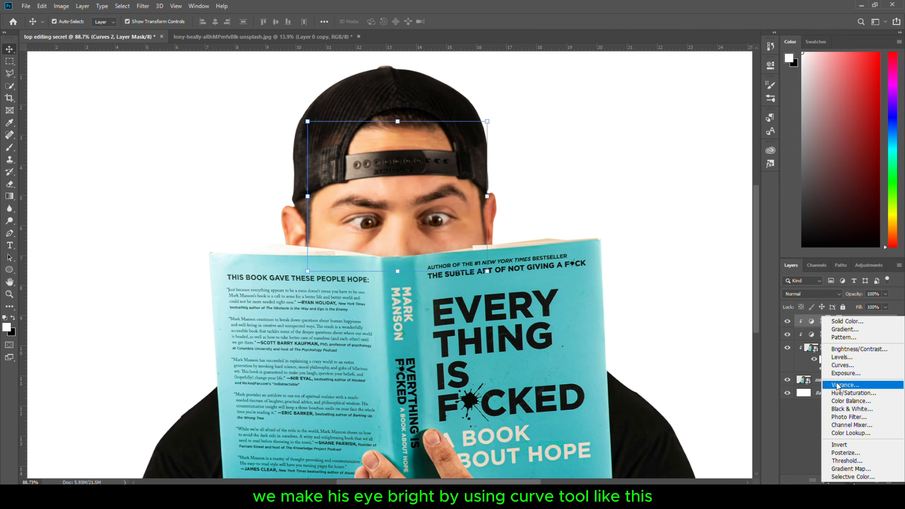
pyautogui.click(843, 365)
pyautogui.moveTo(696, 164); pyautogui.dragTo(689, 142)
pyautogui.click(831, 321)
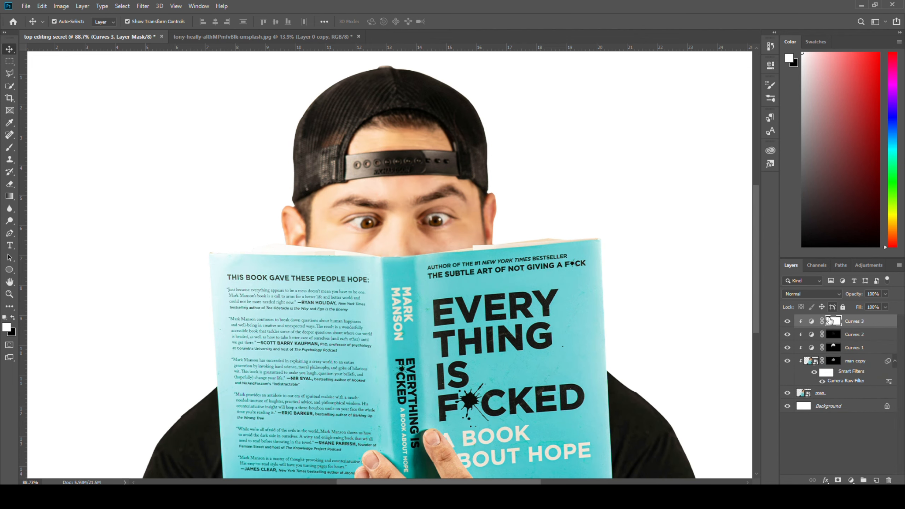
# Invert the Curves 3 mask and paint over the eyes with a white brush to brighten them
pyautogui.hotkey('ctrl', 'i')
pyautogui.scroll(8, 351, 239)
pyautogui.press('b')
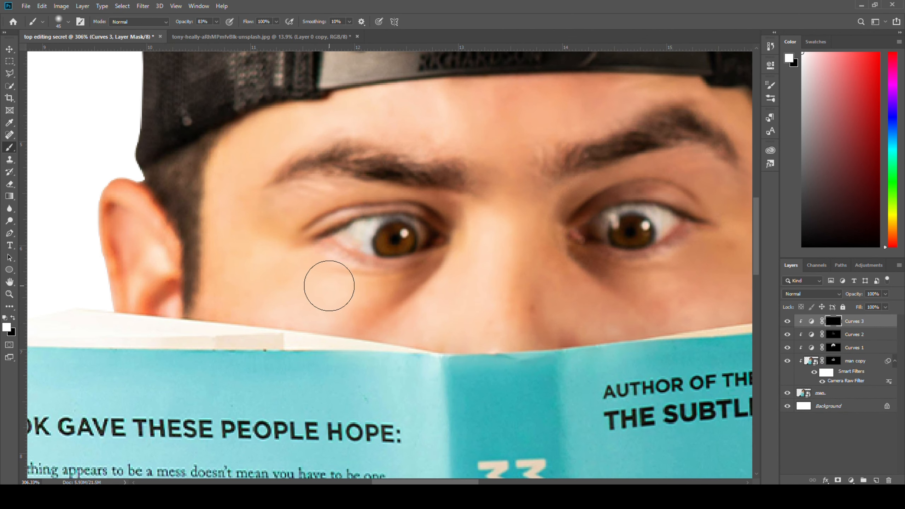
pyautogui.scroll(3, 332, 289)
pyautogui.moveTo(400, 230)
pyautogui.mouseDown()
pyautogui.moveTo(372, 243)
pyautogui.moveTo(394, 214)
pyautogui.moveTo(441, 220)
pyautogui.moveTo(358, 219)
pyautogui.moveTo(467, 219)
pyautogui.moveTo(390, 236)
pyautogui.mouseUp()
pyautogui.hscroll(5, 359, 219)
pyautogui.scroll(-3, 389, 236)
# Toggle the Curves 3 layer's visibility to compare the eye brightening
pyautogui.click(787, 322)
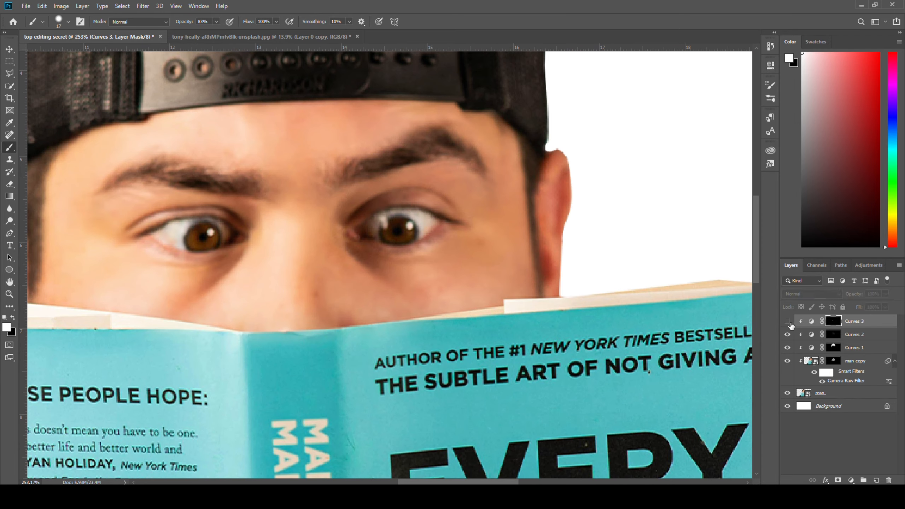
pyautogui.click(787, 321)
pyautogui.hotkey('ctrl', '0')
pyautogui.click(787, 321)
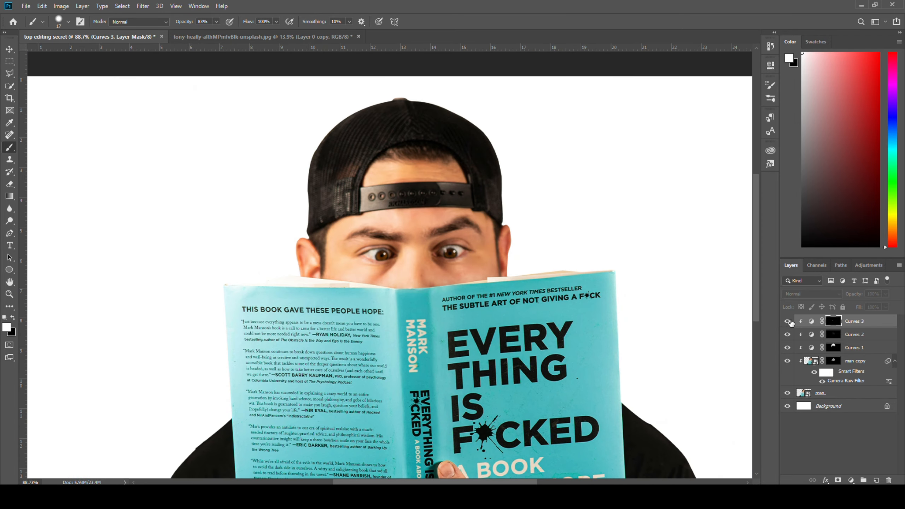
pyautogui.hotkey('ctrl', '-')
pyautogui.hotkey('ctrl', '-')
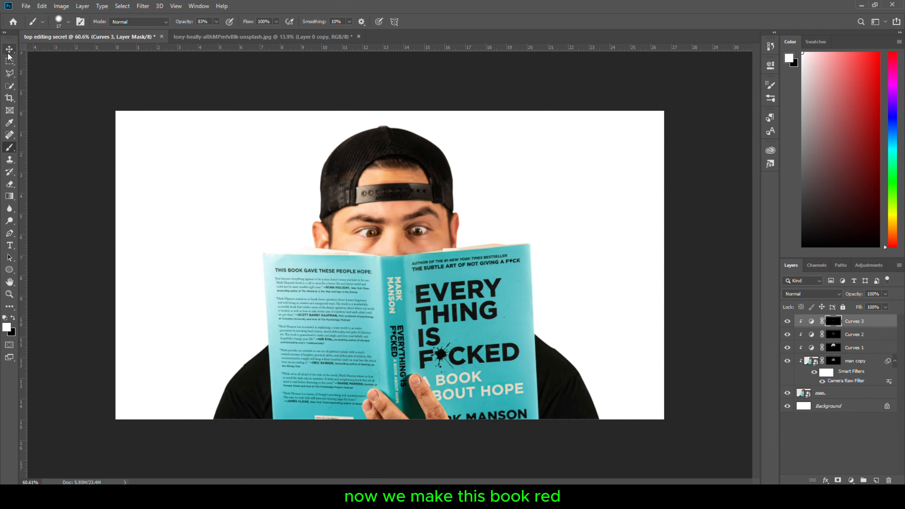
# Add a Hue/Saturation adjustment with Colorize enabled and saturation raised to 63 to tint the image red
pyautogui.click(9, 51)
pyautogui.click(417, 366)
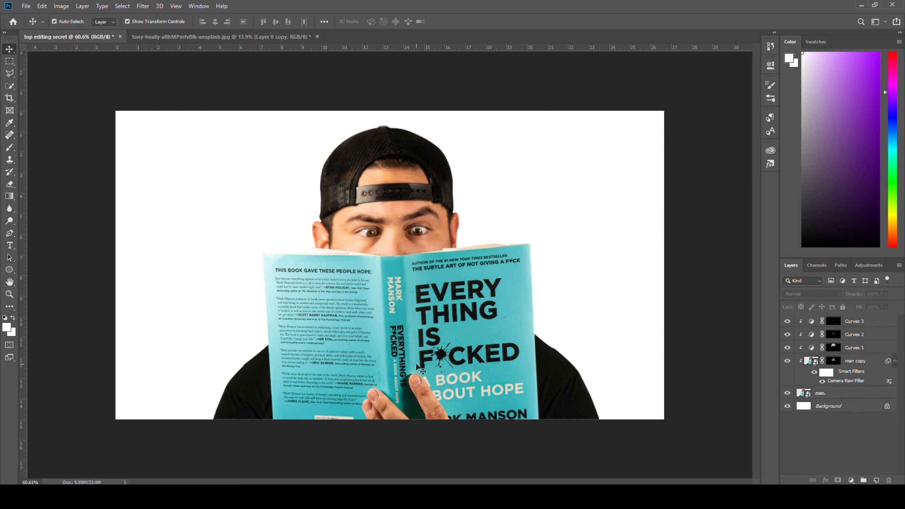
pyautogui.click(442, 351)
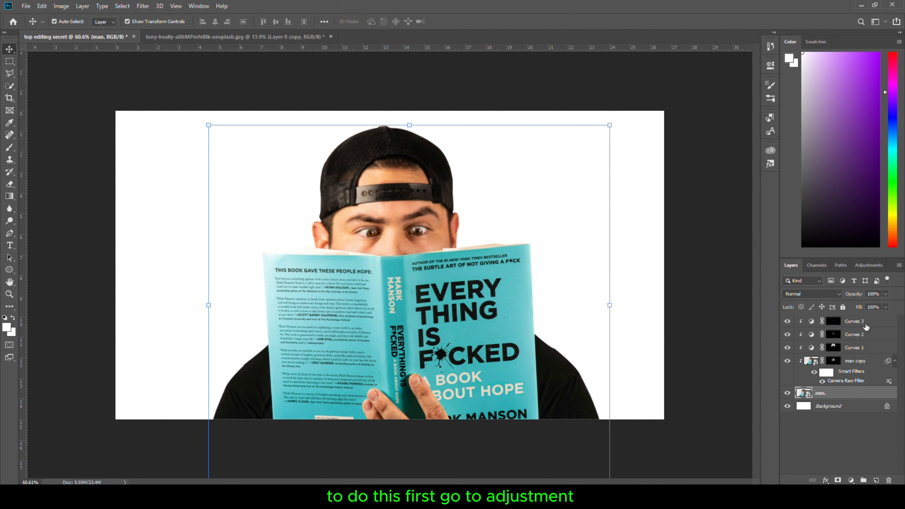
pyautogui.click(866, 327)
pyautogui.click(852, 480)
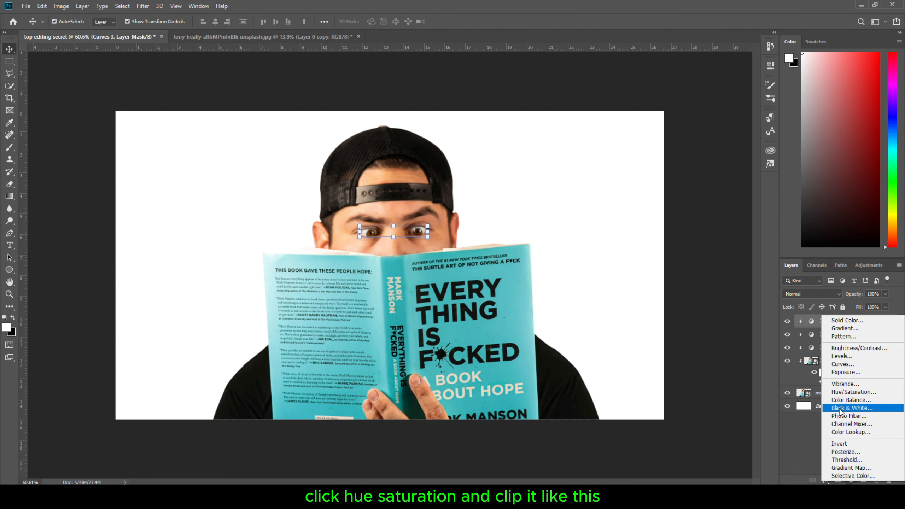
pyautogui.click(851, 392)
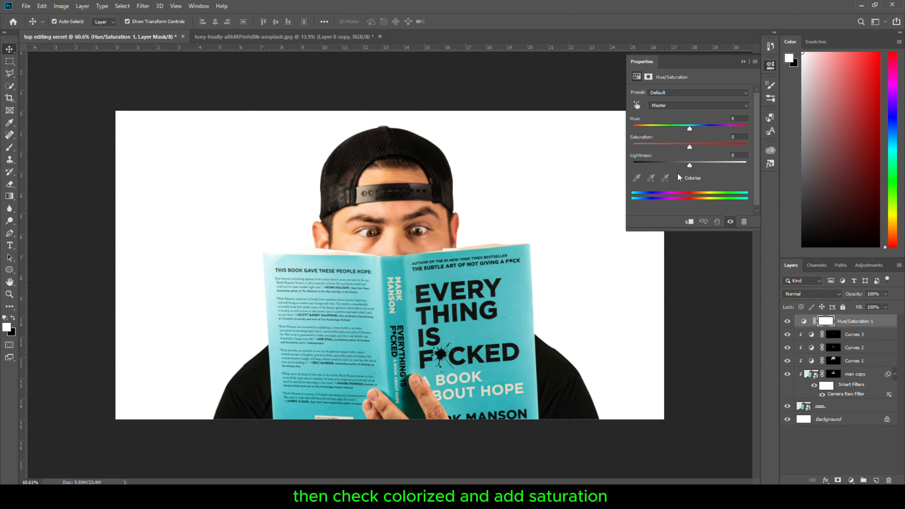
pyautogui.click(679, 176)
pyautogui.moveTo(662, 147); pyautogui.dragTo(706, 146)
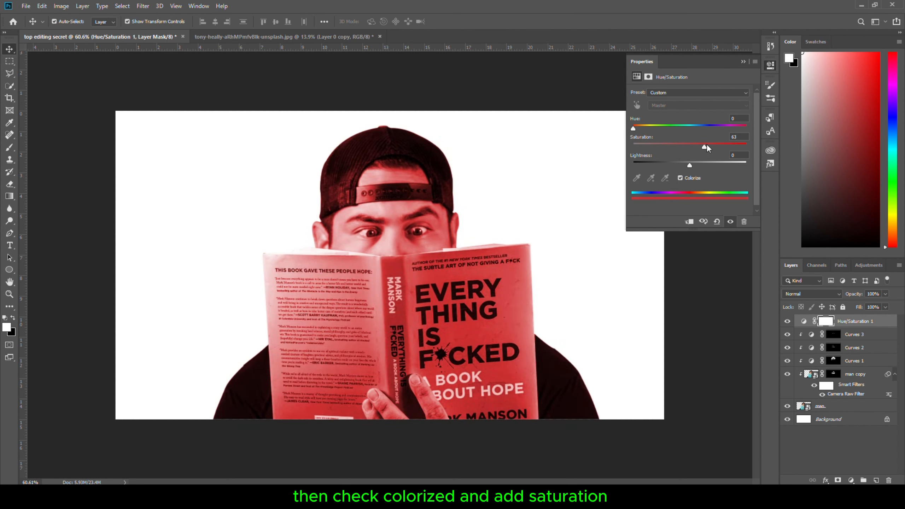
pyautogui.click(731, 273)
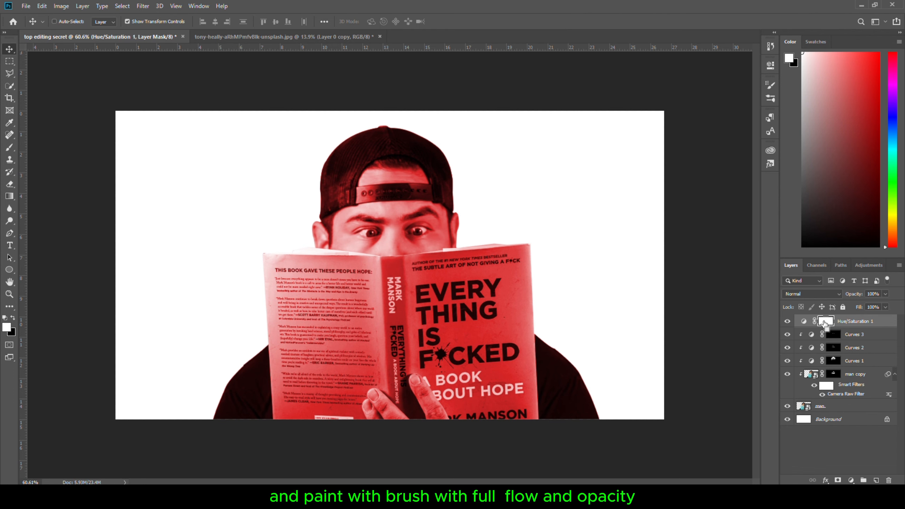
# Invert the Hue/Saturation mask and paint red onto the book with a white brush at 100% opacity
pyautogui.hotkey('ctrl', 'i')
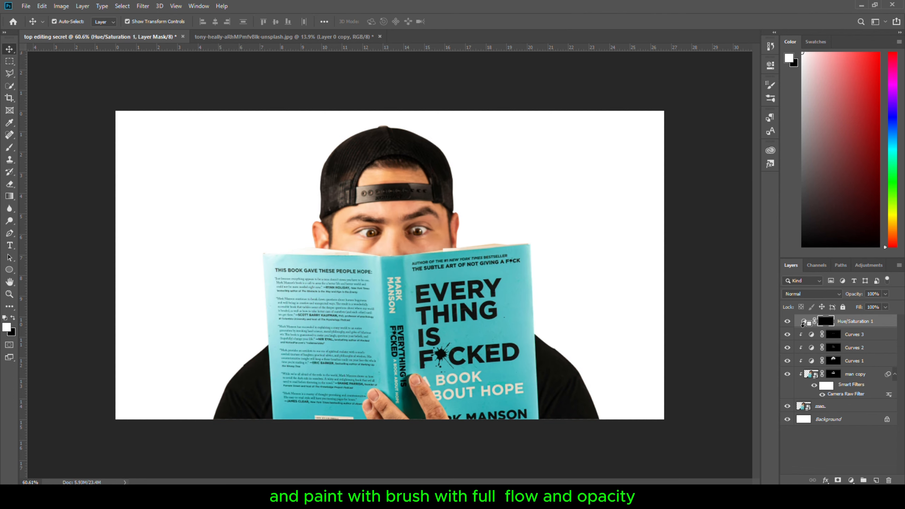
pyautogui.scroll(3, 382, 303)
pyautogui.press('b')
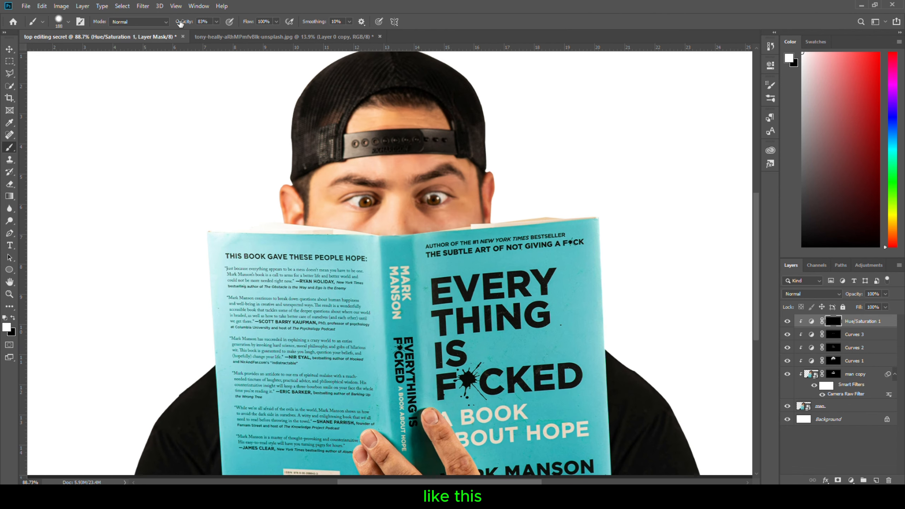
pyautogui.moveTo(180, 23); pyautogui.dragTo(194, 23)
pyautogui.moveTo(321, 303)
pyautogui.mouseDown()
pyautogui.moveTo(367, 309)
pyautogui.moveTo(284, 345)
pyautogui.moveTo(523, 289)
pyautogui.moveTo(543, 466)
pyautogui.moveTo(467, 281)
pyautogui.moveTo(350, 302)
pyautogui.mouseUp()
pyautogui.moveTo(333, 302); pyautogui.dragTo(317, 203)
pyautogui.moveTo(365, 279)
pyautogui.mouseDown()
pyautogui.moveTo(304, 276)
pyautogui.moveTo(267, 379)
pyautogui.moveTo(282, 455)
pyautogui.moveTo(331, 403)
pyautogui.mouseUp()
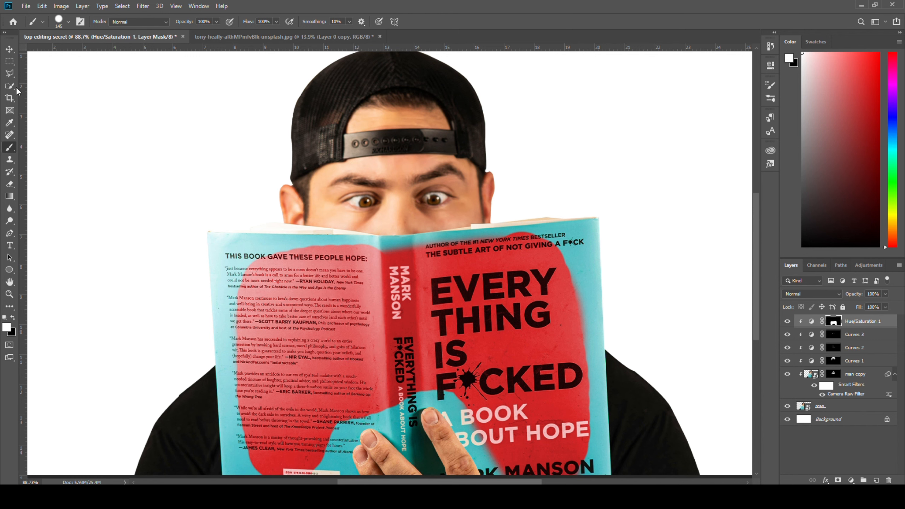
# Outline the book with the Polygonal Lasso tool, paint the whole selection red on the mask, and deselect
pyautogui.click(9, 74)
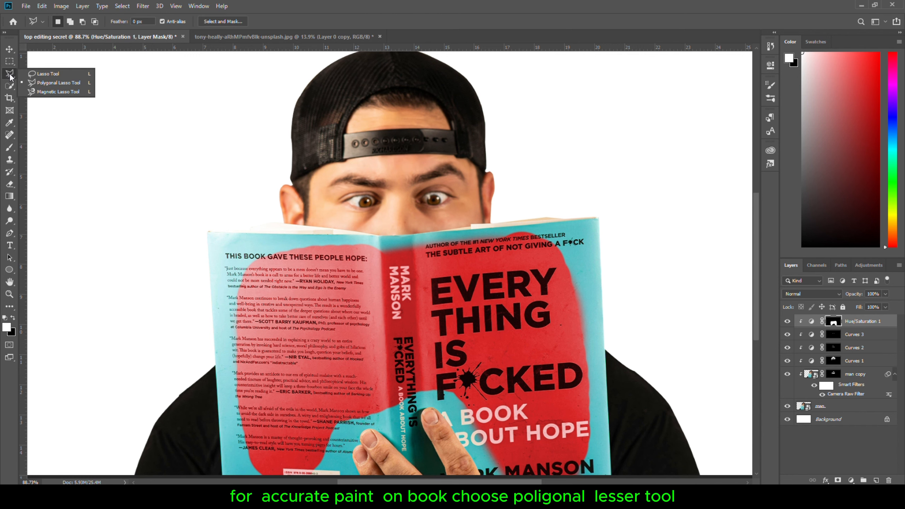
pyautogui.click(43, 84)
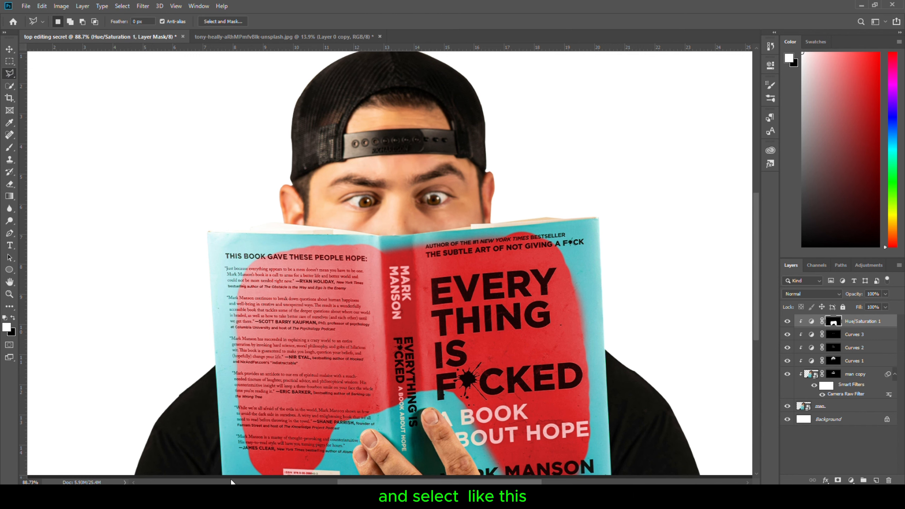
pyautogui.scroll(-3, 231, 463)
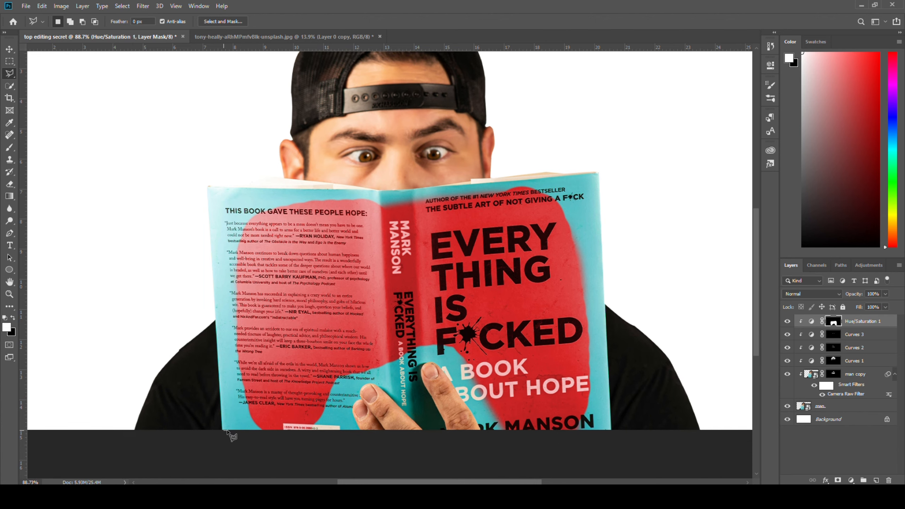
pyautogui.scroll(3, 221, 325)
pyautogui.click(228, 433)
pyautogui.click(210, 111)
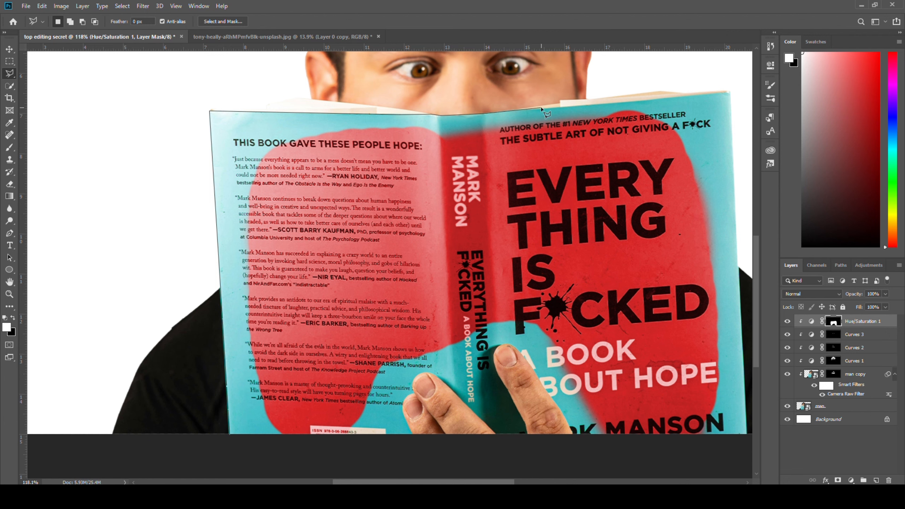
pyautogui.click(747, 434)
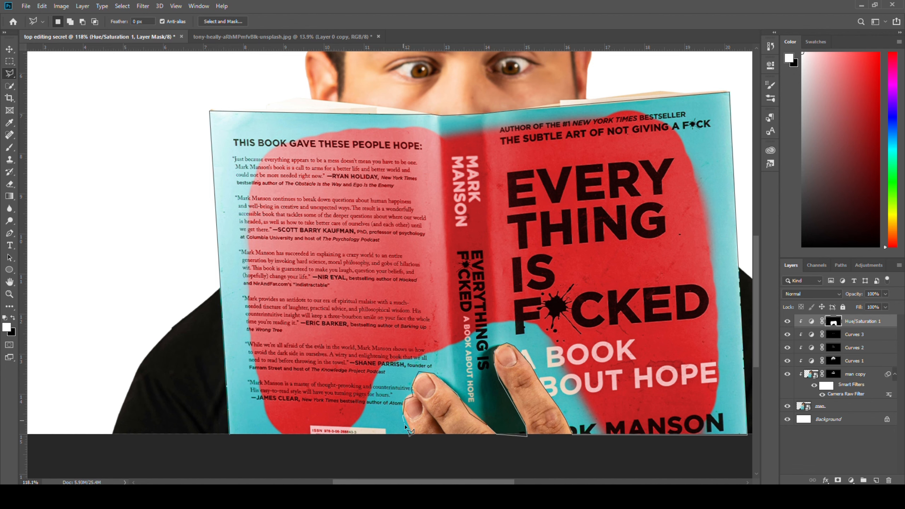
pyautogui.click(230, 435)
pyautogui.press('b')
pyautogui.moveTo(344, 140)
pyautogui.mouseDown()
pyautogui.moveTo(151, 168)
pyautogui.moveTo(287, 422)
pyautogui.moveTo(532, 368)
pyautogui.moveTo(678, 504)
pyautogui.moveTo(739, 499)
pyautogui.mouseUp()
pyautogui.hotkey('ctrl', 'd')
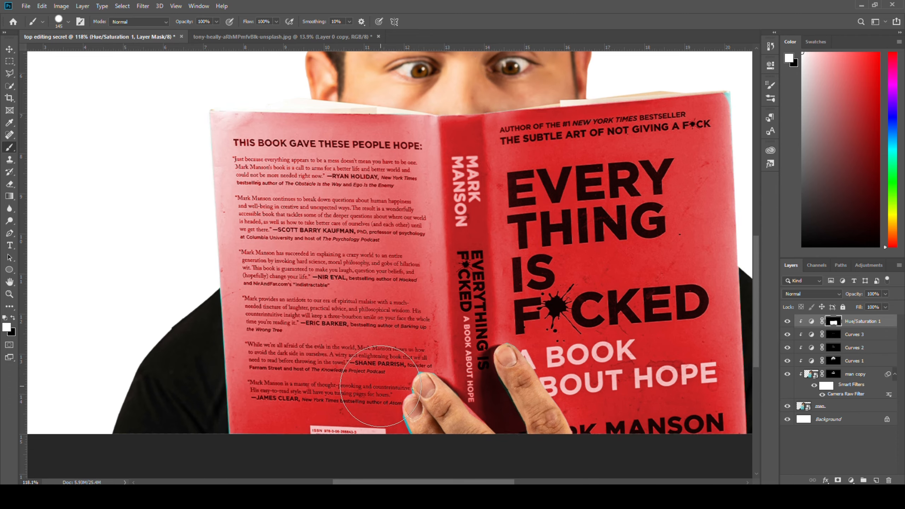
# Touch up the mask around the fingers with a smaller brush, painting black to remove red from the fingers
pyautogui.scroll(10, 411, 383)
pyautogui.press('[')
pyautogui.press('[')
pyautogui.press('[')
pyautogui.press('[')
pyautogui.press('[')
pyautogui.press('[')
pyautogui.press('[')
pyautogui.press('[')
pyautogui.press('[')
pyautogui.press('[')
pyautogui.press('[')
pyautogui.press('[')
pyautogui.press('[')
pyautogui.press('[')
pyautogui.press('[')
pyautogui.press('[')
pyautogui.press('[')
pyautogui.press('[')
pyautogui.press('[')
pyautogui.press('[')
pyautogui.scroll(-3, 647, 383)
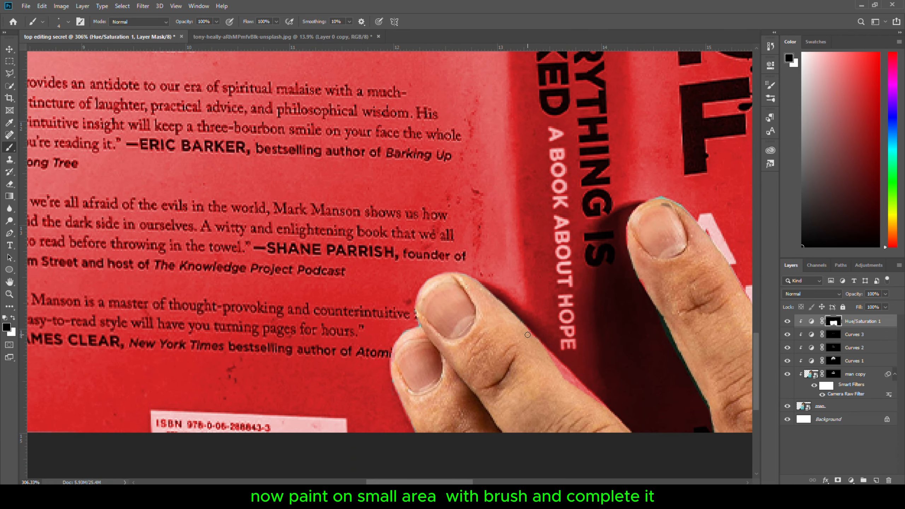
pyautogui.moveTo(531, 335); pyautogui.dragTo(604, 412)
pyautogui.moveTo(653, 328); pyautogui.dragTo(488, 308)
pyautogui.press('x')
pyautogui.press(']')
pyautogui.press(']')
pyautogui.press(']')
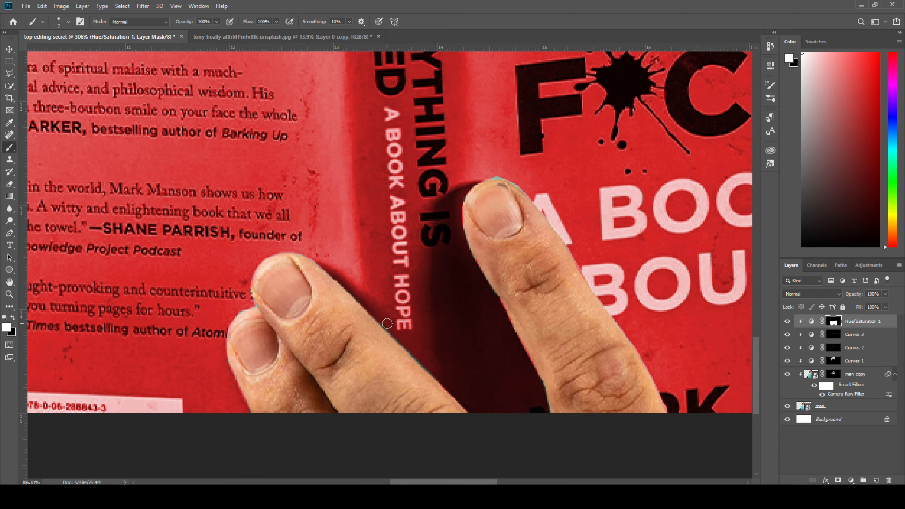
pyautogui.moveTo(424, 377); pyautogui.dragTo(389, 329)
pyautogui.press('x')
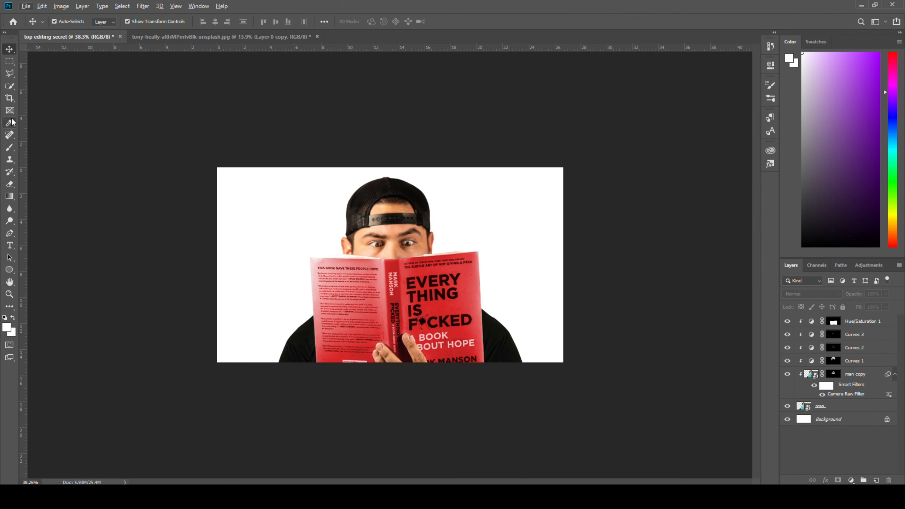
# Select the man layer and rasterize it so it can be retouched
pyautogui.click(9, 135)
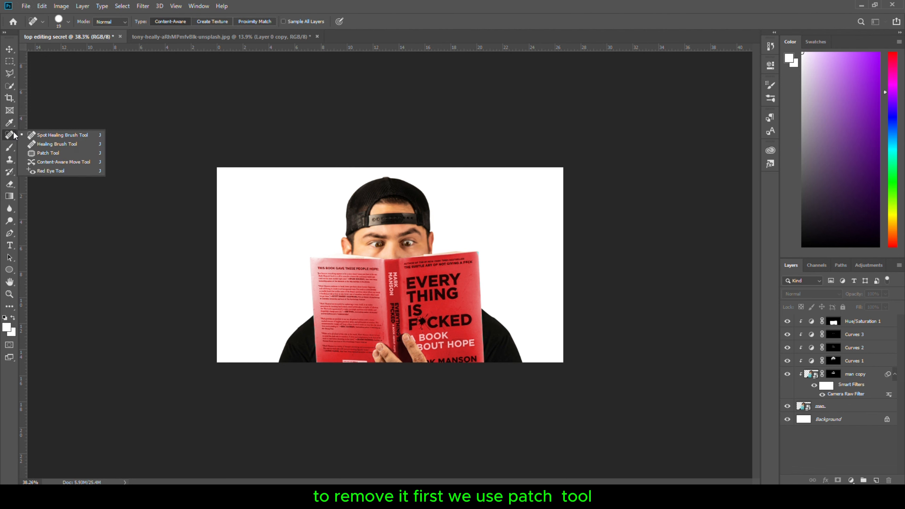
pyautogui.click(38, 153)
pyautogui.scroll(5, 448, 338)
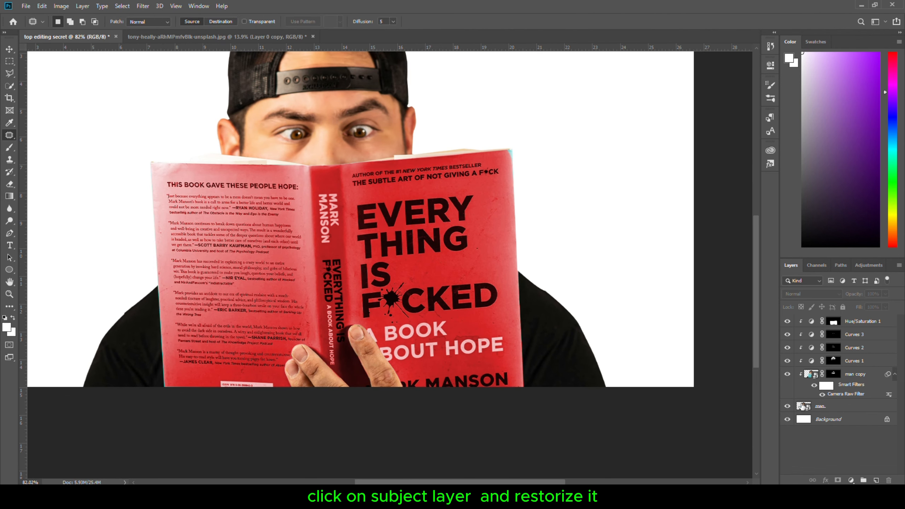
pyautogui.click(804, 407)
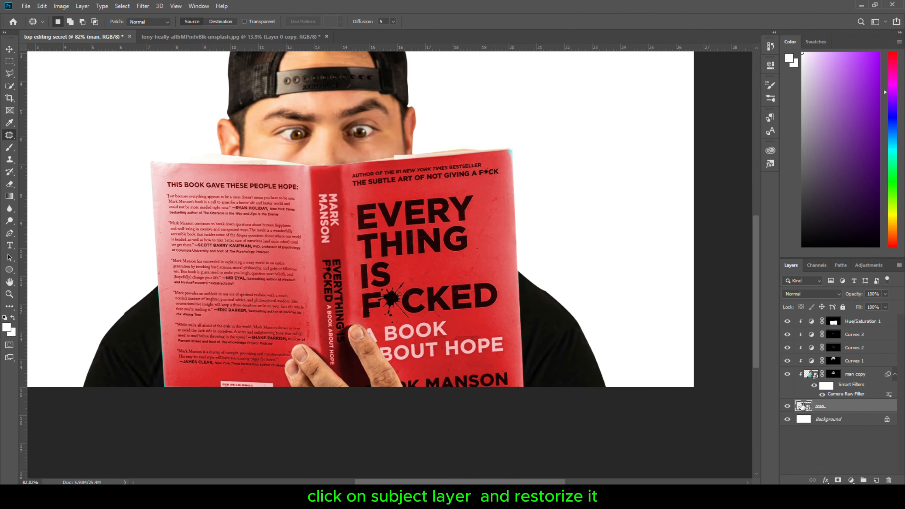
pyautogui.rightClick(850, 413)
pyautogui.click(802, 182)
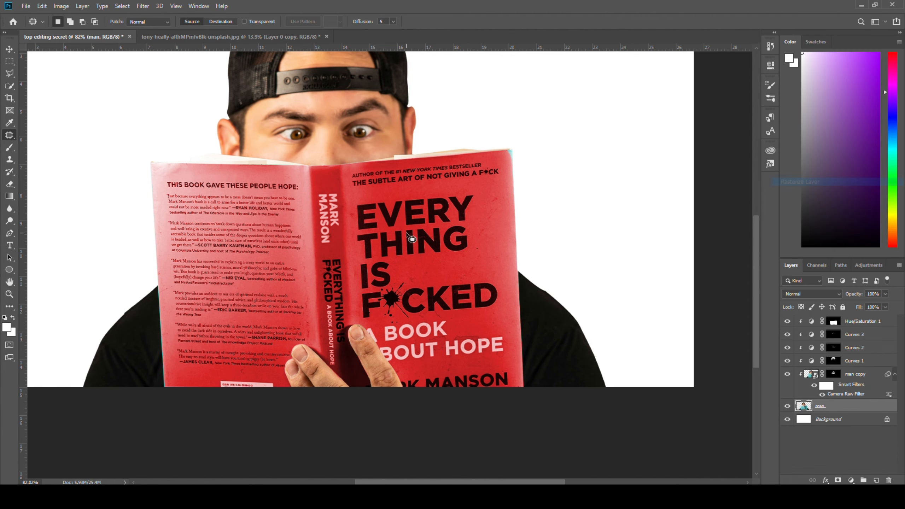
# Patch out the "EVERY THING" title lines on the book cover with the Patch tool
pyautogui.scroll(3, 410, 239)
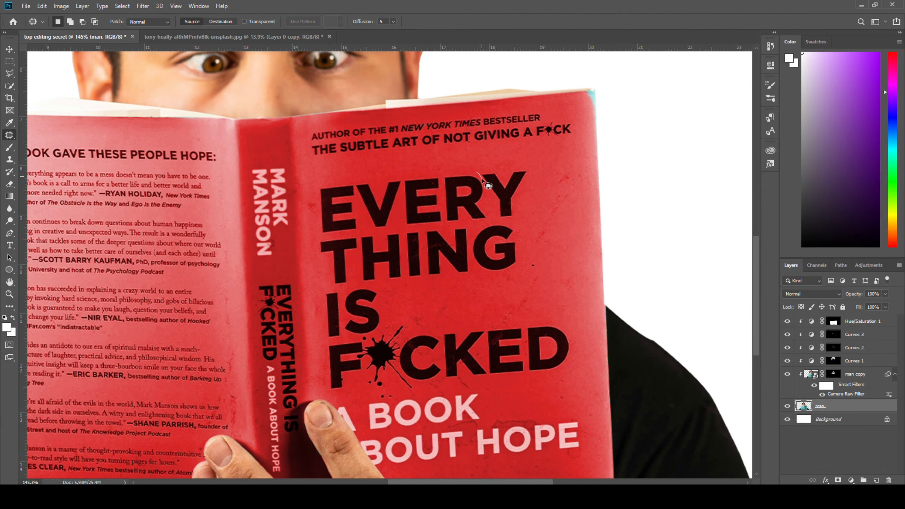
pyautogui.moveTo(491, 199); pyautogui.dragTo(502, 221)
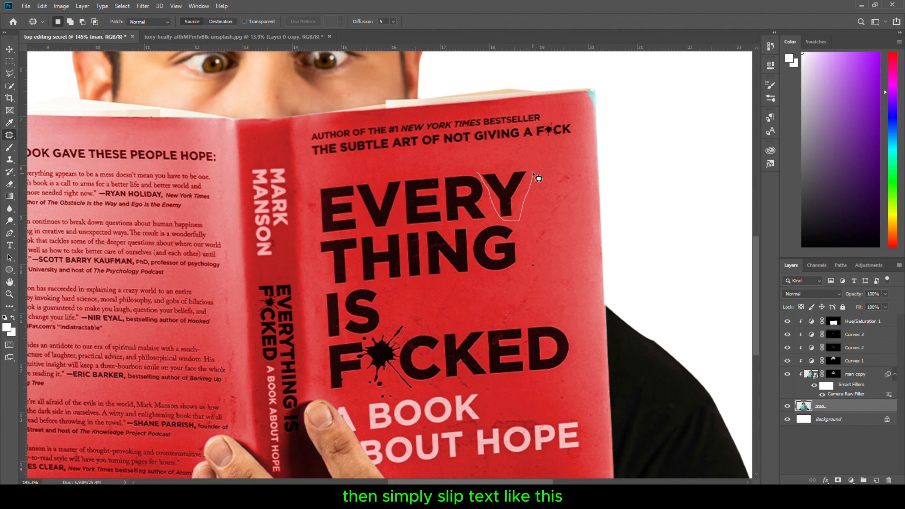
pyautogui.moveTo(513, 165)
pyautogui.mouseDown()
pyautogui.moveTo(479, 173)
pyautogui.moveTo(502, 210)
pyautogui.moveTo(465, 293)
pyautogui.mouseUp()
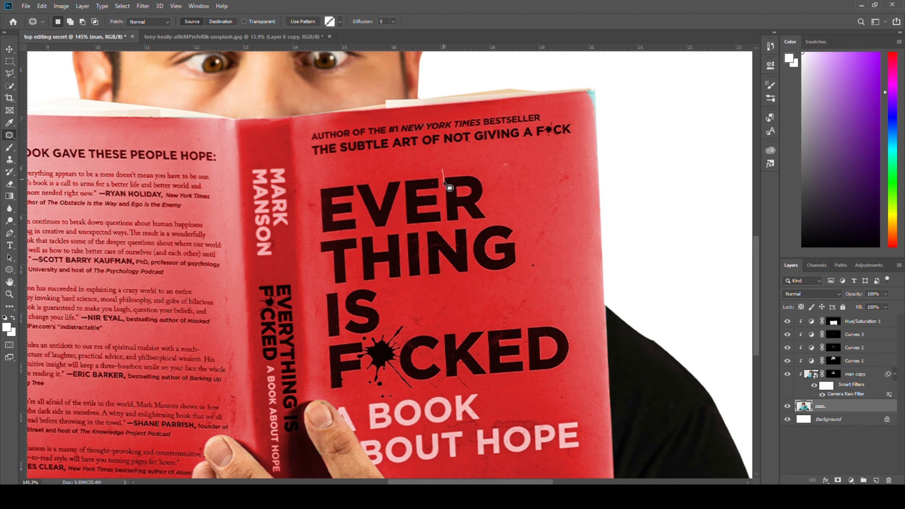
pyautogui.moveTo(443, 168); pyautogui.dragTo(442, 168)
pyautogui.moveTo(464, 184)
pyautogui.mouseDown()
pyautogui.moveTo(486, 192)
pyautogui.moveTo(493, 269)
pyautogui.moveTo(480, 301)
pyautogui.mouseUp()
pyautogui.moveTo(441, 185); pyautogui.dragTo(442, 212)
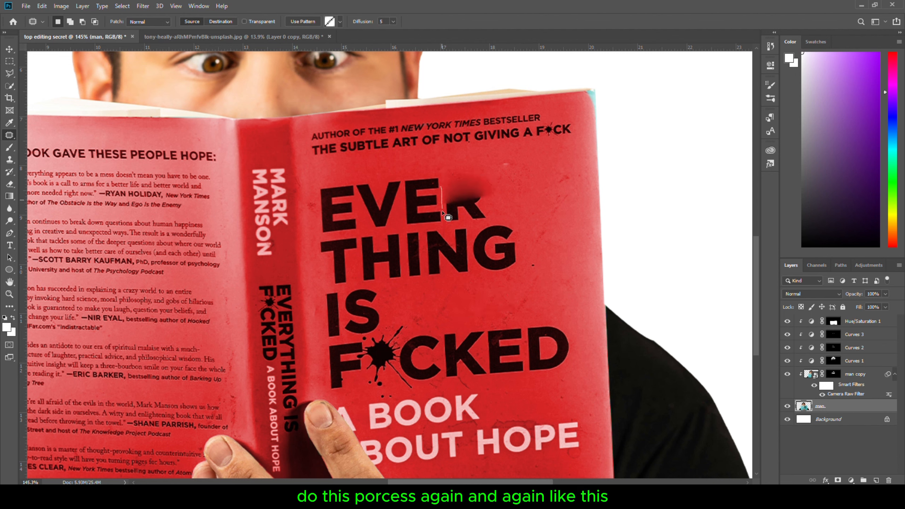
pyautogui.moveTo(445, 175); pyautogui.dragTo(442, 184)
pyautogui.moveTo(466, 194); pyautogui.dragTo(478, 297)
pyautogui.moveTo(313, 185); pyautogui.dragTo(312, 187)
pyautogui.moveTo(386, 193); pyautogui.dragTo(463, 190)
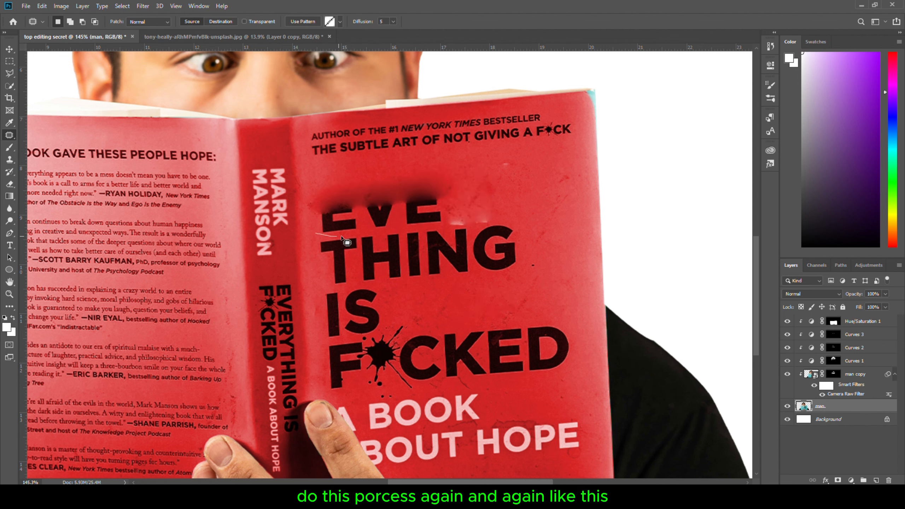
pyautogui.moveTo(315, 195); pyautogui.dragTo(314, 196)
pyautogui.moveTo(374, 214); pyautogui.dragTo(379, 171)
pyautogui.moveTo(318, 244); pyautogui.dragTo(315, 245)
pyautogui.moveTo(410, 246); pyautogui.dragTo(418, 176)
pyautogui.moveTo(378, 286); pyautogui.dragTo(382, 282)
pyautogui.moveTo(356, 269); pyautogui.dragTo(424, 228)
pyautogui.moveTo(384, 279); pyautogui.dragTo(546, 265)
pyautogui.moveTo(470, 241); pyautogui.dragTo(489, 182)
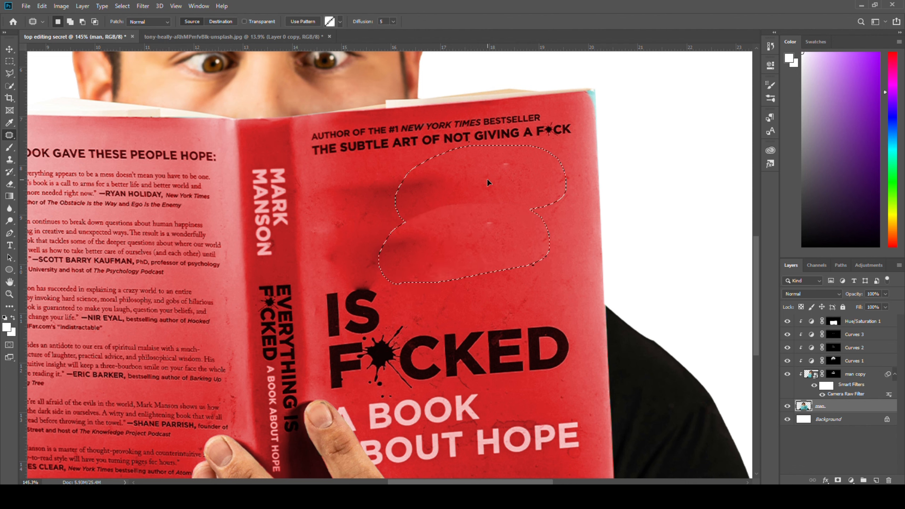
# Patch out the "IS F*CKED" and "A BOOK" lines lower on the cover
pyautogui.moveTo(321, 285); pyautogui.dragTo(323, 283)
pyautogui.moveTo(372, 310)
pyautogui.mouseDown()
pyautogui.moveTo(401, 309)
pyautogui.moveTo(510, 244)
pyautogui.mouseUp()
pyautogui.moveTo(321, 347)
pyautogui.mouseDown()
pyautogui.moveTo(405, 343)
pyautogui.moveTo(322, 346)
pyautogui.mouseUp()
pyautogui.moveTo(378, 360); pyautogui.dragTo(378, 261)
pyautogui.moveTo(442, 328)
pyautogui.mouseDown()
pyautogui.moveTo(447, 333)
pyautogui.moveTo(420, 279)
pyautogui.mouseUp()
pyautogui.moveTo(463, 351); pyautogui.dragTo(464, 278)
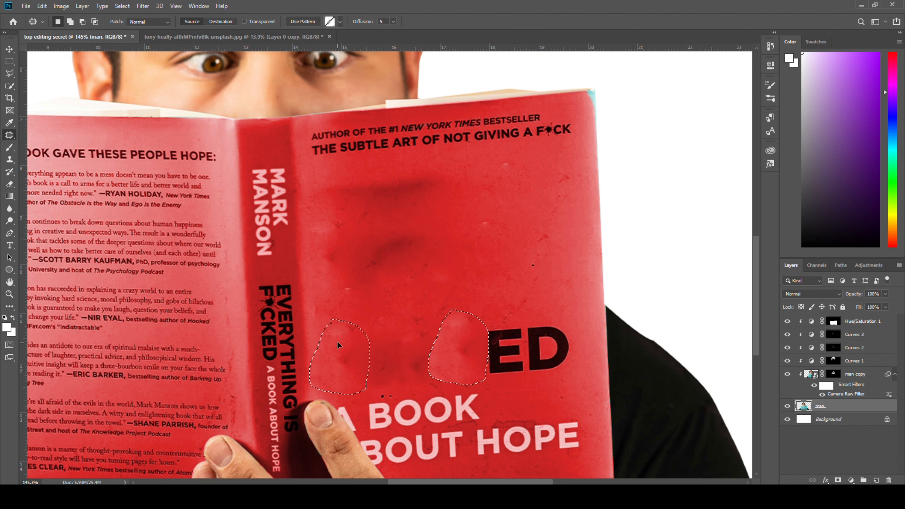
pyautogui.moveTo(506, 346); pyautogui.dragTo(508, 271)
pyautogui.moveTo(549, 346); pyautogui.dragTo(547, 278)
pyautogui.scroll(-1, 470, 411)
pyautogui.moveTo(481, 410); pyautogui.dragTo(478, 414)
pyautogui.moveTo(424, 398); pyautogui.dragTo(435, 300)
pyautogui.moveTo(477, 441); pyautogui.dragTo(476, 437)
pyautogui.moveTo(527, 424); pyautogui.dragTo(531, 253)
pyautogui.moveTo(467, 451); pyautogui.dragTo(395, 457)
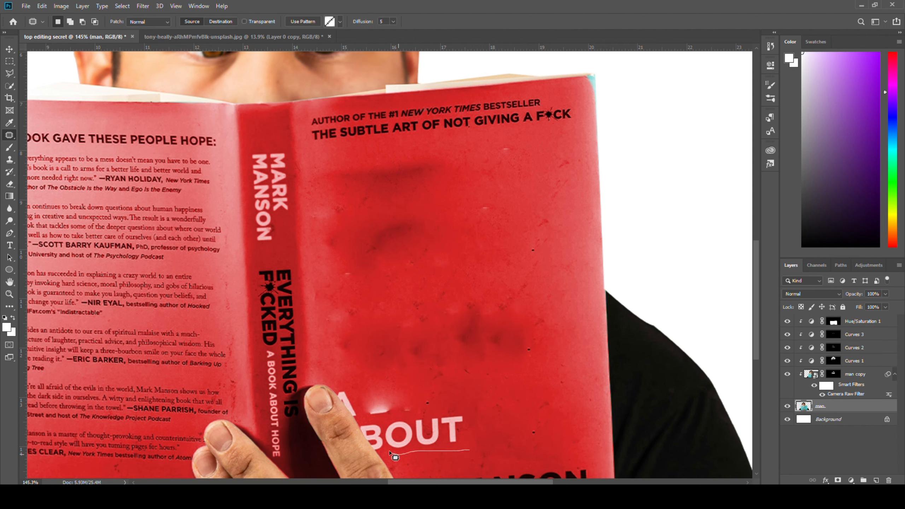
# Patch out the remaining "ABOUT HOPE" and author lettering near the fingers
pyautogui.moveTo(428, 431); pyautogui.dragTo(460, 285)
pyautogui.scroll(-4, 592, 449)
pyautogui.moveTo(450, 418); pyautogui.dragTo(439, 416)
pyautogui.scroll(3, 369, 335)
pyautogui.moveTo(347, 287); pyautogui.dragTo(342, 290)
pyautogui.moveTo(389, 314); pyautogui.dragTo(442, 282)
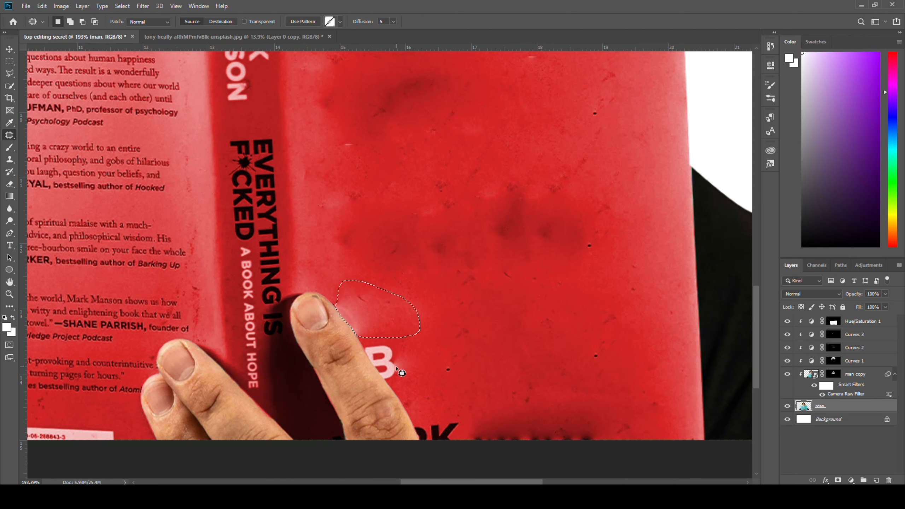
pyautogui.moveTo(400, 372); pyautogui.dragTo(398, 374)
pyautogui.moveTo(385, 362); pyautogui.dragTo(417, 300)
# Patch out the lettering on the book spine and deselect
pyautogui.scroll(-2, 427, 339)
pyautogui.moveTo(440, 385); pyautogui.dragTo(456, 277)
pyautogui.moveTo(305, 128); pyautogui.dragTo(315, 323)
pyautogui.moveTo(247, 206); pyautogui.dragTo(244, 124)
pyautogui.moveTo(258, 167); pyautogui.dragTo(315, 137)
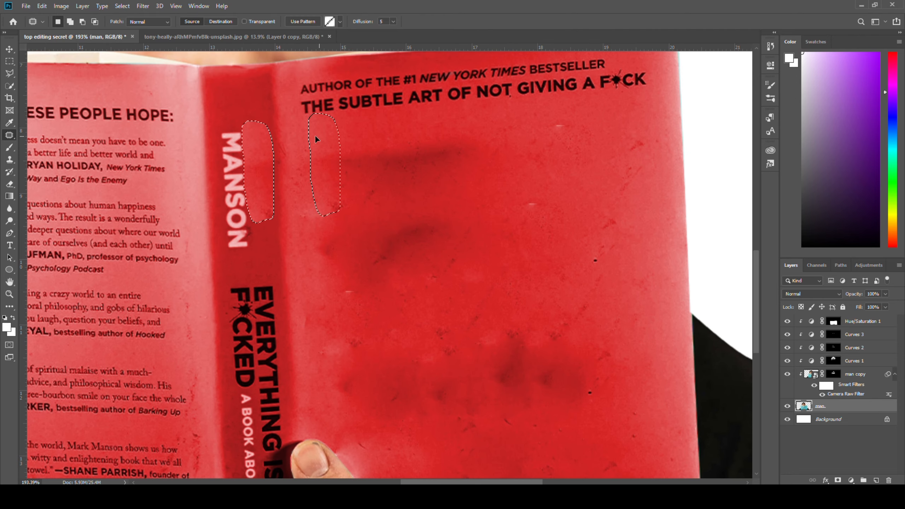
pyautogui.moveTo(242, 129)
pyautogui.mouseDown()
pyautogui.moveTo(259, 243)
pyautogui.moveTo(228, 128)
pyautogui.mouseUp()
pyautogui.moveTo(233, 185); pyautogui.dragTo(255, 189)
pyautogui.moveTo(218, 119)
pyautogui.mouseDown()
pyautogui.moveTo(246, 216)
pyautogui.moveTo(217, 121)
pyautogui.mouseUp()
pyautogui.moveTo(230, 178)
pyautogui.mouseDown()
pyautogui.moveTo(255, 179)
pyautogui.moveTo(275, 207)
pyautogui.mouseUp()
pyautogui.scroll(-2, 250, 160)
pyautogui.scroll(-1, 242, 200)
pyautogui.moveTo(250, 239)
pyautogui.mouseDown()
pyautogui.moveTo(246, 157)
pyautogui.moveTo(233, 239)
pyautogui.mouseUp()
pyautogui.scroll(-2, 249, 214)
pyautogui.moveTo(253, 254)
pyautogui.mouseDown()
pyautogui.moveTo(248, 172)
pyautogui.moveTo(238, 200)
pyautogui.moveTo(266, 217)
pyautogui.mouseUp()
pyautogui.moveTo(271, 275); pyautogui.dragTo(246, 268)
pyautogui.scroll(-1, 250, 303)
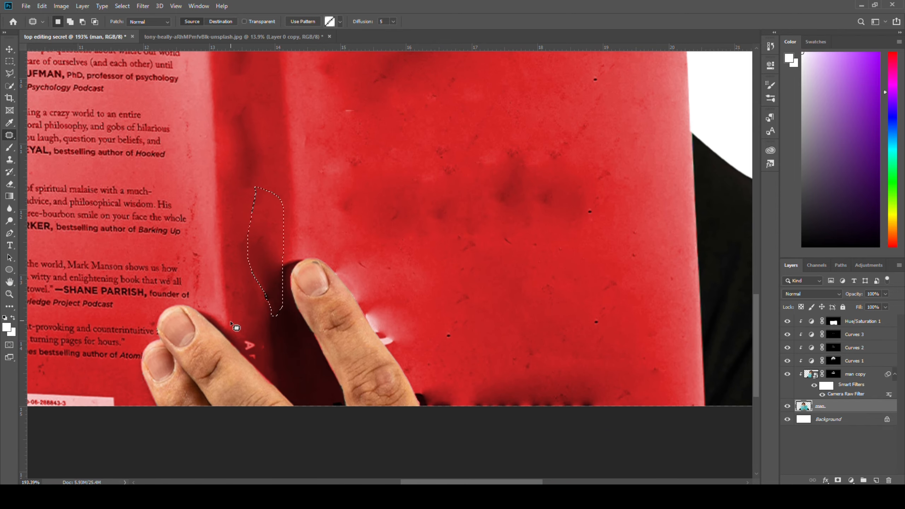
pyautogui.moveTo(239, 333)
pyautogui.mouseDown()
pyautogui.moveTo(251, 347)
pyautogui.moveTo(255, 303)
pyautogui.mouseUp()
pyautogui.hotkey('ctrl', 'd')
pyautogui.scroll(-5, 289, 238)
pyautogui.scroll(6, 303, 200)
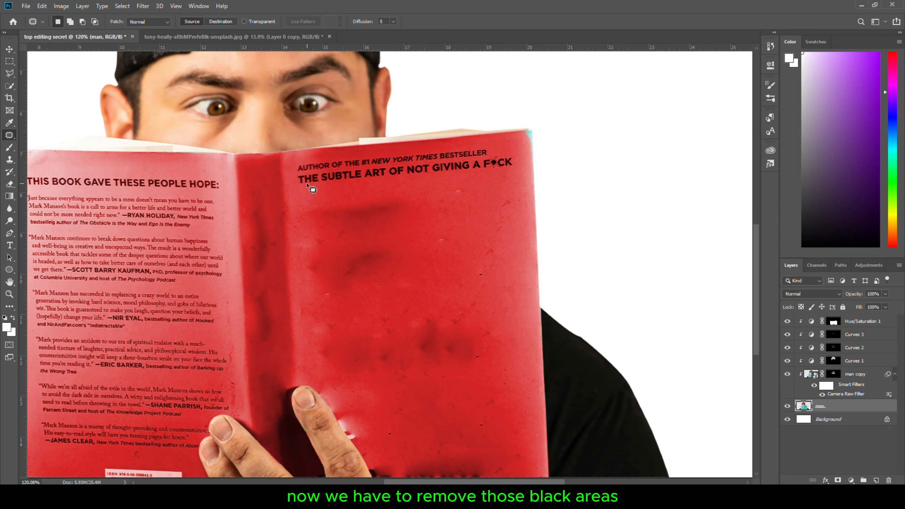
# Clone clean red texture over the dark blotches in the middle of the cover with the Clone Stamp tool
pyautogui.click(9, 160)
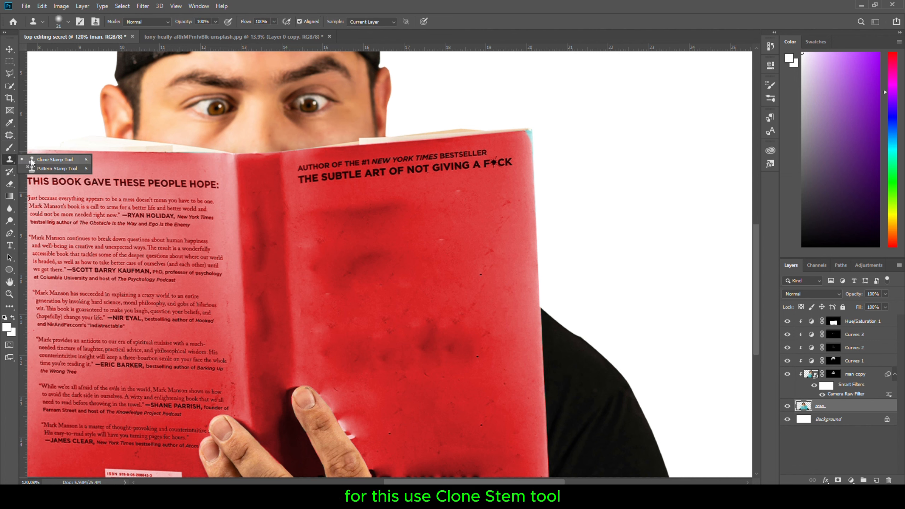
pyautogui.click(43, 160)
pyautogui.moveTo(335, 256); pyautogui.dragTo(359, 262)
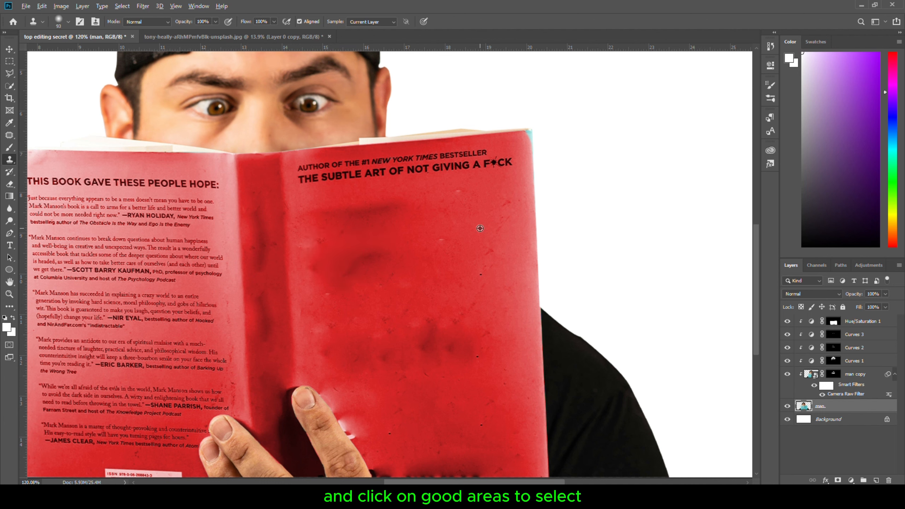
pyautogui.keyDown('alt'); pyautogui.click(441, 225); pyautogui.keyUp('alt')
pyautogui.click(386, 216)
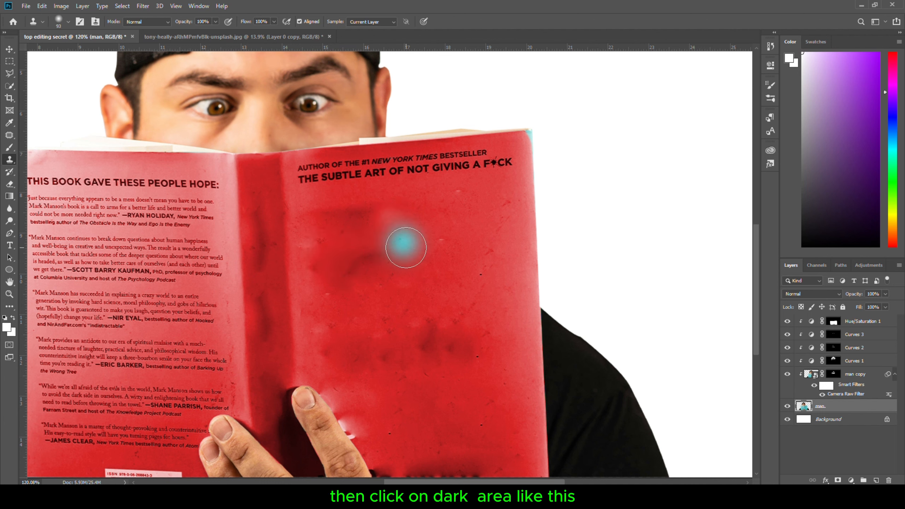
pyautogui.click(395, 250)
pyautogui.click(343, 215)
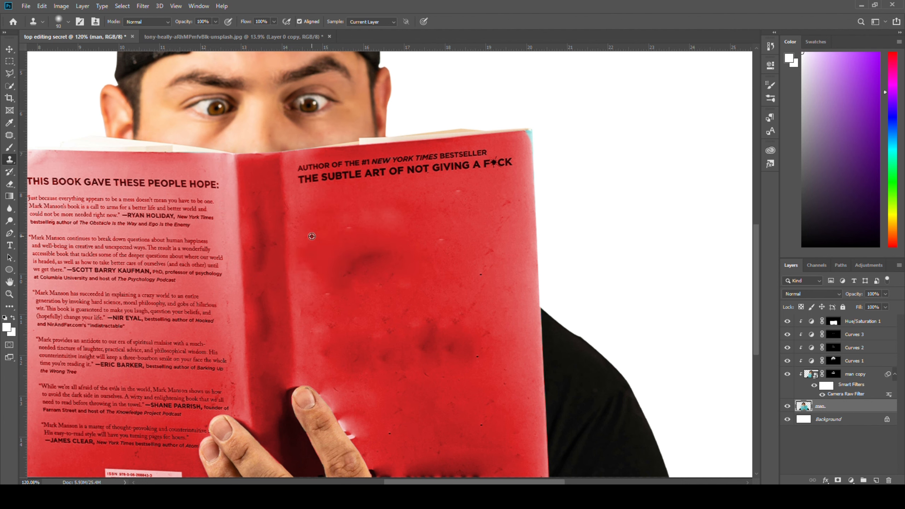
pyautogui.click(369, 266)
pyautogui.moveTo(352, 278)
pyautogui.mouseDown()
pyautogui.moveTo(468, 332)
pyautogui.moveTo(367, 355)
pyautogui.moveTo(369, 415)
pyautogui.mouseUp()
pyautogui.scroll(-1, 365, 414)
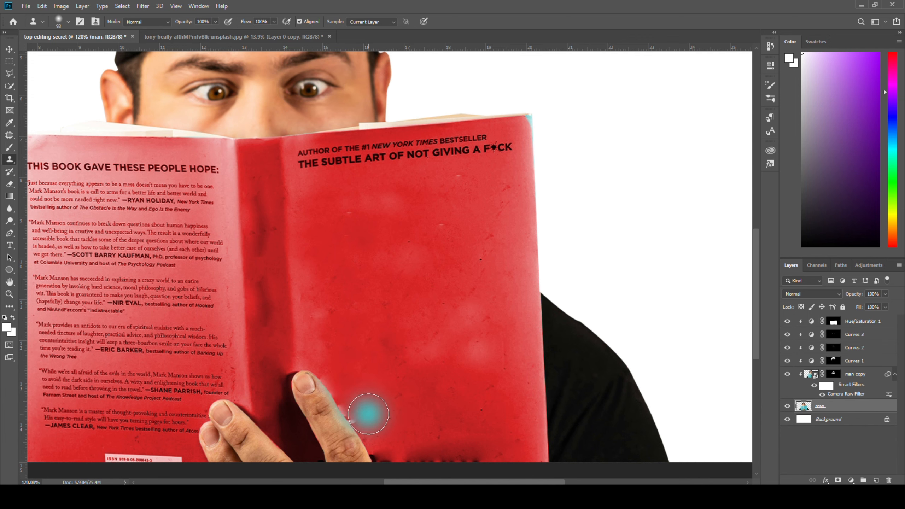
pyautogui.moveTo(272, 233); pyautogui.dragTo(269, 333)
pyautogui.scroll(5, 391, 374)
pyautogui.scroll(-5, 427, 375)
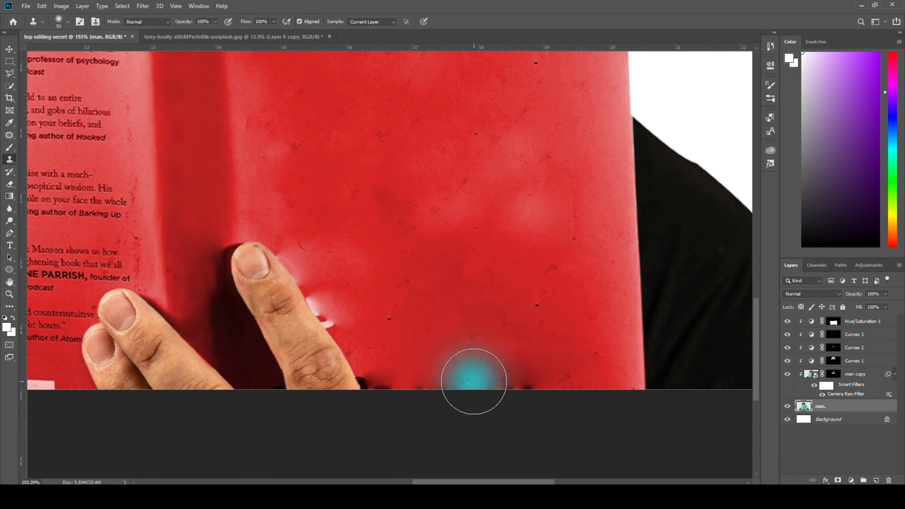
# Clone over the dark patches near the fingers and on the upper cover, then fit the image on screen
pyautogui.keyDown('alt'); pyautogui.click(452, 354); pyautogui.keyUp('alt')
pyautogui.moveTo(395, 365); pyautogui.dragTo(389, 369)
pyautogui.moveTo(390, 364); pyautogui.dragTo(350, 358)
pyautogui.moveTo(353, 273)
pyautogui.mouseDown()
pyautogui.moveTo(320, 265)
pyautogui.moveTo(350, 312)
pyautogui.mouseUp()
pyautogui.moveTo(323, 273)
pyautogui.mouseDown()
pyautogui.moveTo(316, 176)
pyautogui.moveTo(485, 180)
pyautogui.mouseUp()
pyautogui.scroll(-4, 501, 281)
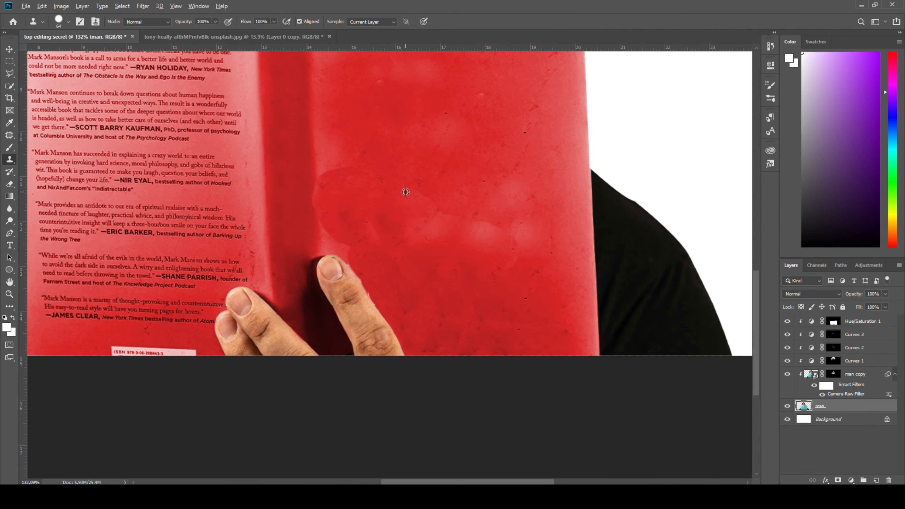
pyautogui.keyDown('alt'); pyautogui.click(404, 192); pyautogui.keyUp('alt')
pyautogui.moveTo(443, 228); pyautogui.dragTo(506, 230)
pyautogui.keyDown('alt'); pyautogui.click(341, 136); pyautogui.keyUp('alt')
pyautogui.moveTo(336, 172); pyautogui.dragTo(336, 186)
pyautogui.moveTo(335, 81); pyautogui.dragTo(355, 156)
pyautogui.click(354, 144)
pyautogui.moveTo(379, 221); pyautogui.dragTo(387, 161)
pyautogui.moveTo(352, 89); pyautogui.dragTo(570, 83)
pyautogui.hotkey('ctrl', '0')
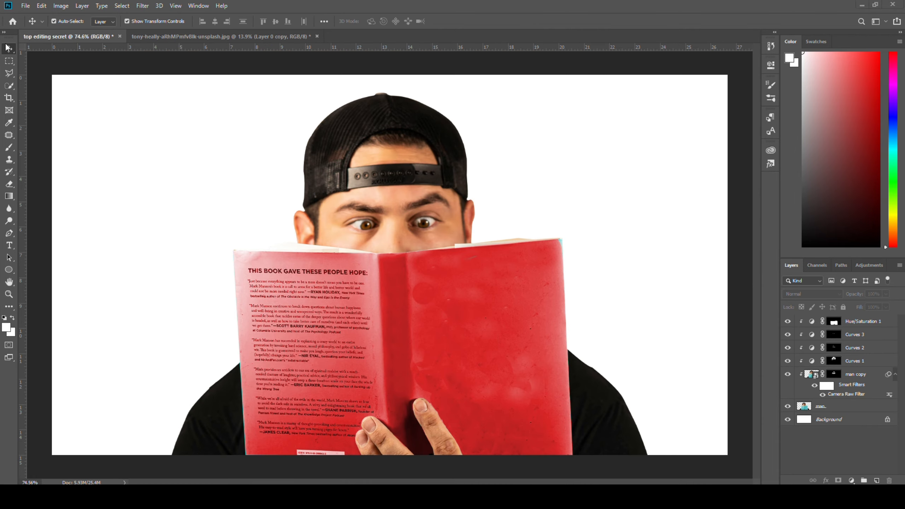
# Add three text lines reading TOP, EDITING and SECRET on the front cover
pyautogui.press('t')
pyautogui.moveTo(413, 271); pyautogui.dragTo(556, 315)
pyautogui.write('TOP')
pyautogui.moveTo(488, 316); pyautogui.dragTo(483, 326)
pyautogui.click(9, 49)
pyautogui.moveTo(450, 289); pyautogui.dragTo(486, 412)
pyautogui.doubleClick(452, 334)
pyautogui.write('EDITING')
pyautogui.doubleClick(459, 371)
pyautogui.write('SECRET')
pyautogui.click(9, 48)
pyautogui.moveTo(474, 325); pyautogui.dragTo(488, 362)
pyautogui.moveTo(453, 286); pyautogui.dragTo(488, 302)
# Scale the three text layers together to about 118% and rotate them about -3.9° to match the cover
pyautogui.keyDown('shift'); pyautogui.click(824, 321); pyautogui.keyUp('shift')
pyautogui.moveTo(592, 277); pyautogui.dragTo(607, 262)
pyautogui.moveTo(623, 257); pyautogui.dragTo(616, 250)
pyautogui.moveTo(500, 339); pyautogui.dragTo(501, 354)
pyautogui.moveTo(509, 281); pyautogui.dragTo(507, 267)
pyautogui.moveTo(487, 340)
pyautogui.mouseDown()
pyautogui.moveTo(495, 344)
pyautogui.moveTo(491, 332)
pyautogui.mouseUp()
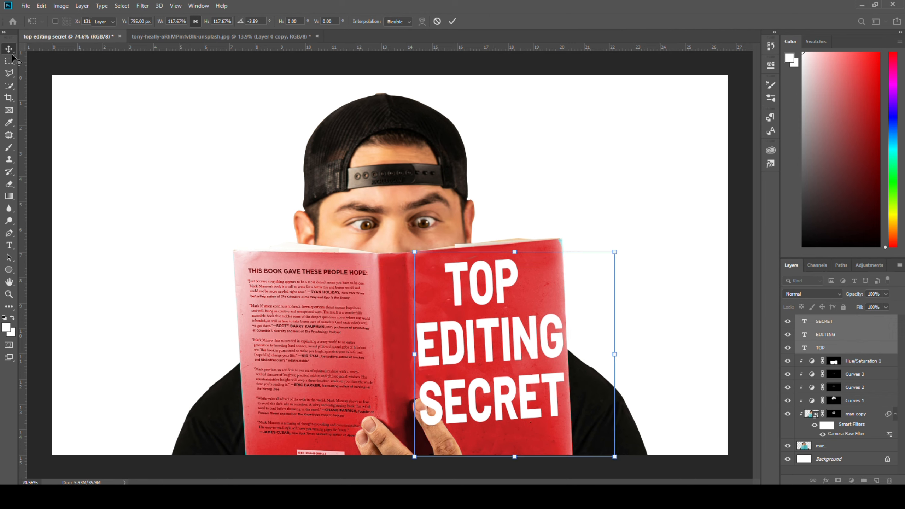
pyautogui.press('Return')
# Add a layer mask to the SECRET text layer and set its opacity to 49%
pyautogui.scroll(-4, 531, 385)
pyautogui.scroll(5, 481, 388)
pyautogui.click(451, 413)
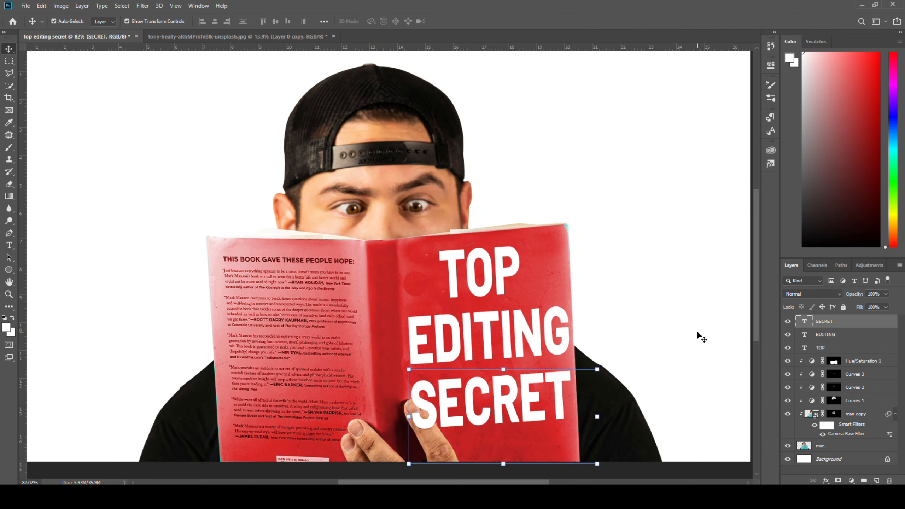
pyautogui.click(838, 480)
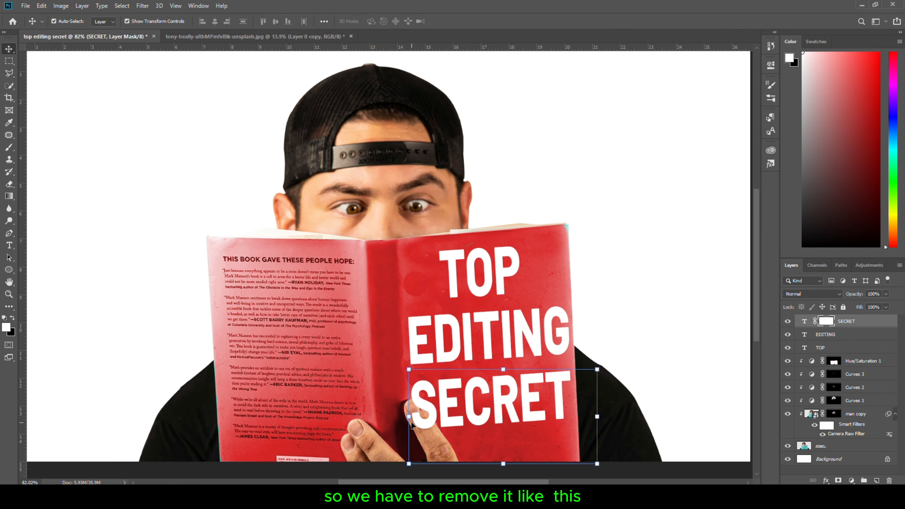
pyautogui.press('b')
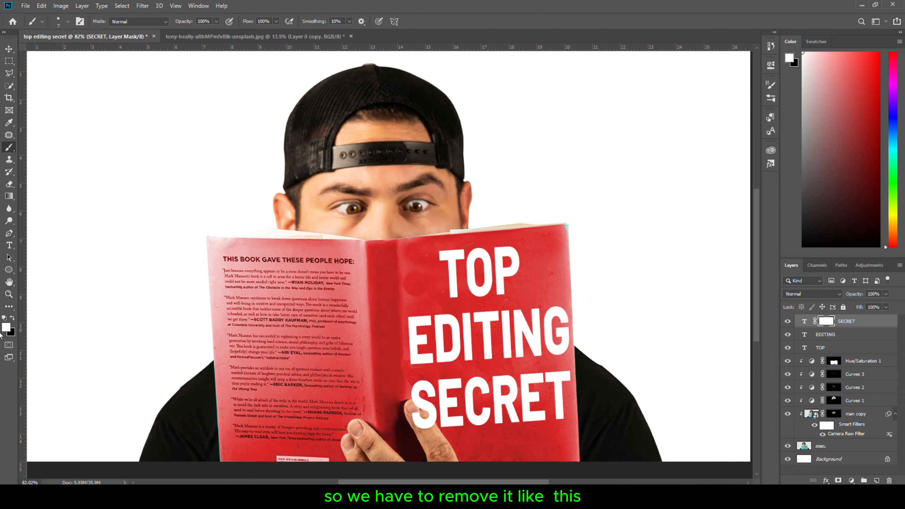
pyautogui.scroll(7, 425, 417)
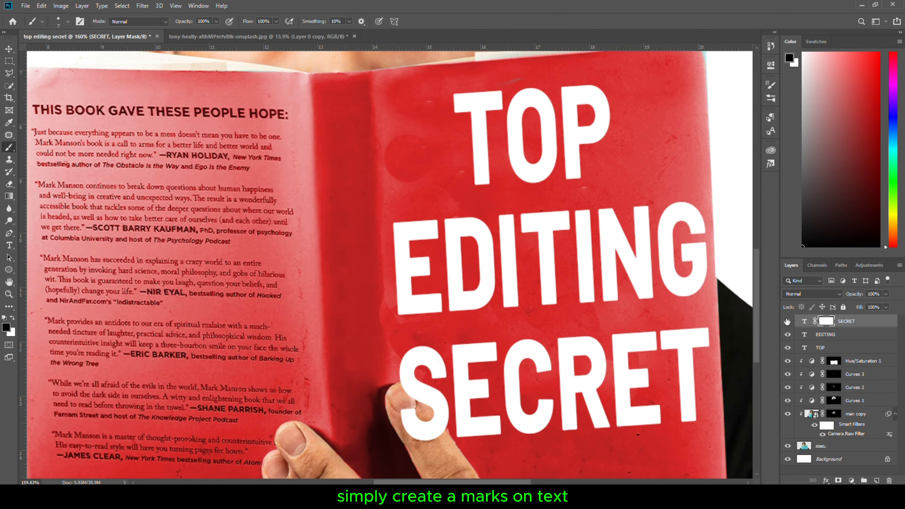
pyautogui.write('49')
pyautogui.press('Return')
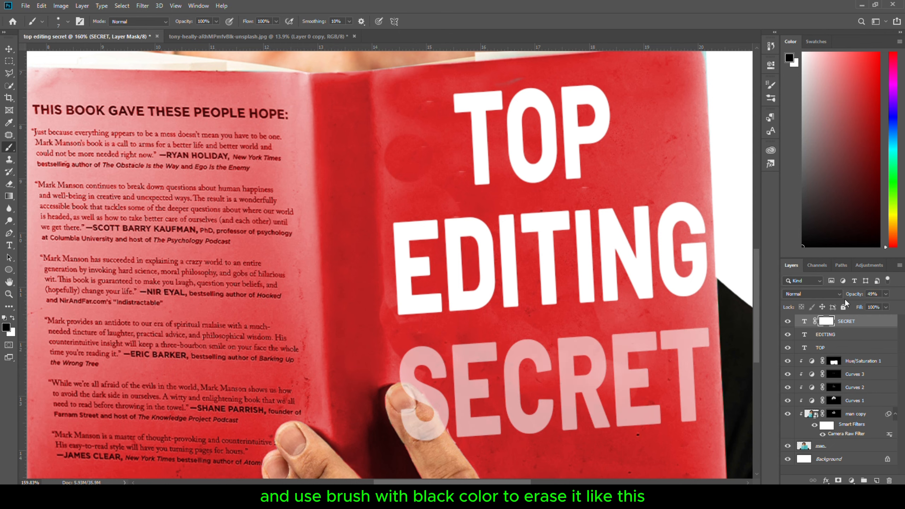
# Paint black on the SECRET mask over the thumb so the finger appears in front of the text
pyautogui.scroll(5, 371, 343)
pyautogui.scroll(-3, 247, 131)
pyautogui.keyDown('alt'); pyautogui.rightClick(431, 380); pyautogui.keyUp('alt')
pyautogui.moveTo(433, 376); pyautogui.dragTo(444, 409)
pyautogui.scroll(2, 432, 374)
pyautogui.moveTo(434, 338); pyautogui.dragTo(490, 432)
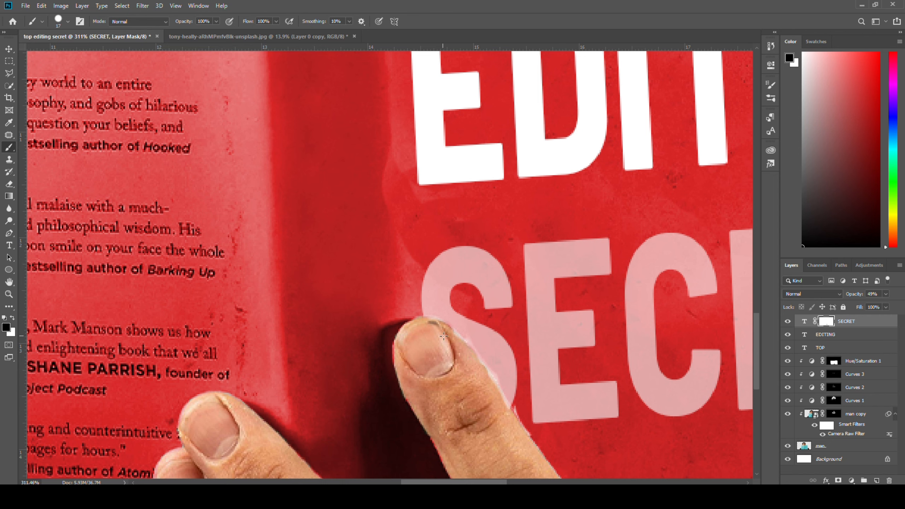
pyautogui.keyDown('alt'); pyautogui.rightClick(489, 363); pyautogui.keyUp('alt')
pyautogui.scroll(3, 481, 342)
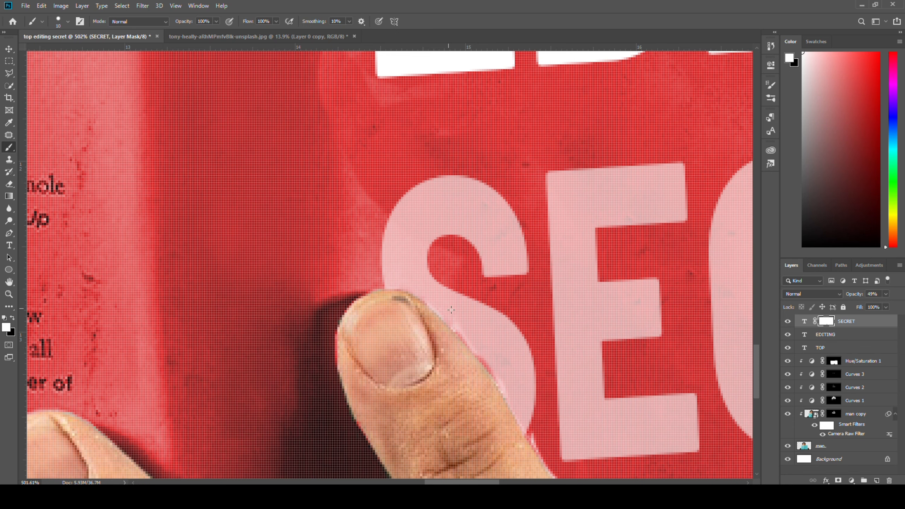
# Add an orange solid colour fill layer with hex e26500 directly above the Background layer
pyautogui.scroll(-4, 463, 317)
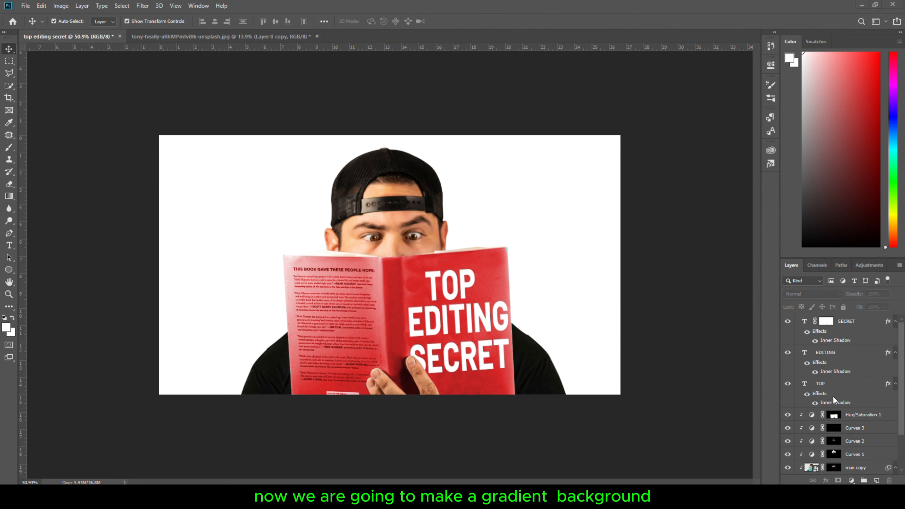
pyautogui.scroll(-3, 852, 404)
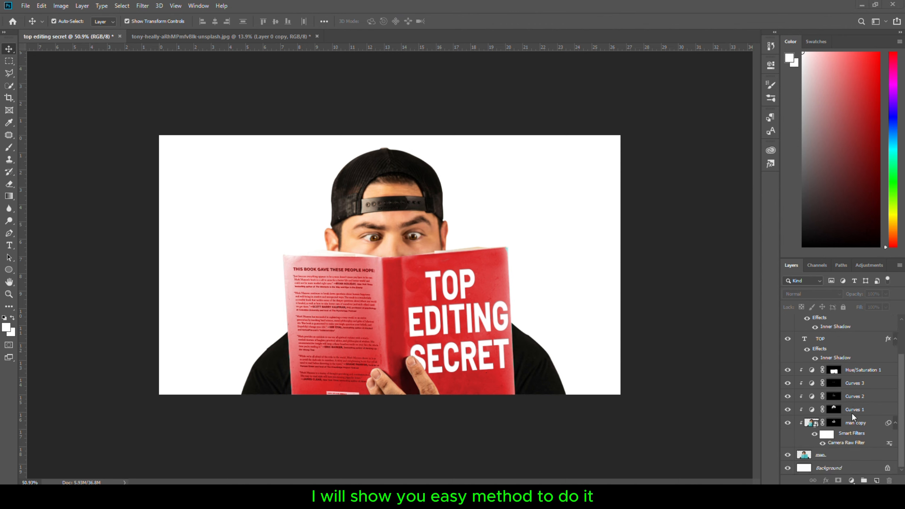
pyautogui.click(839, 468)
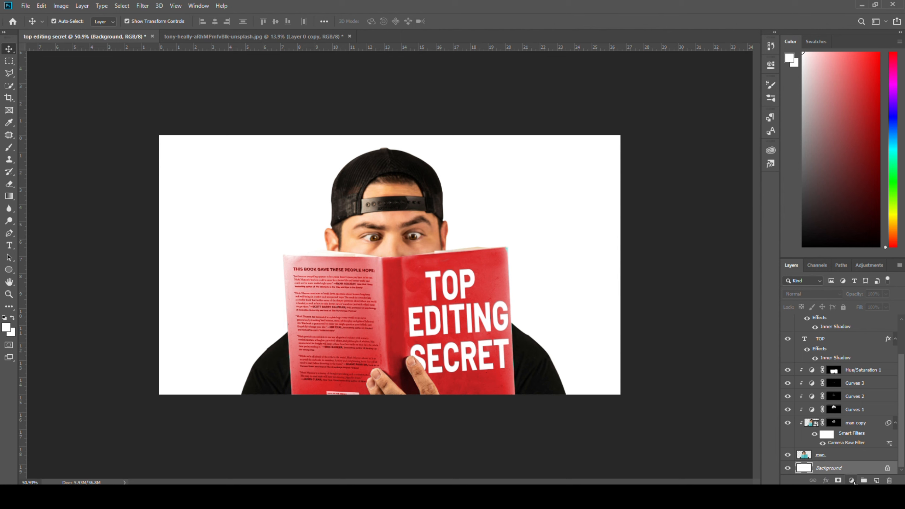
pyautogui.click(852, 481)
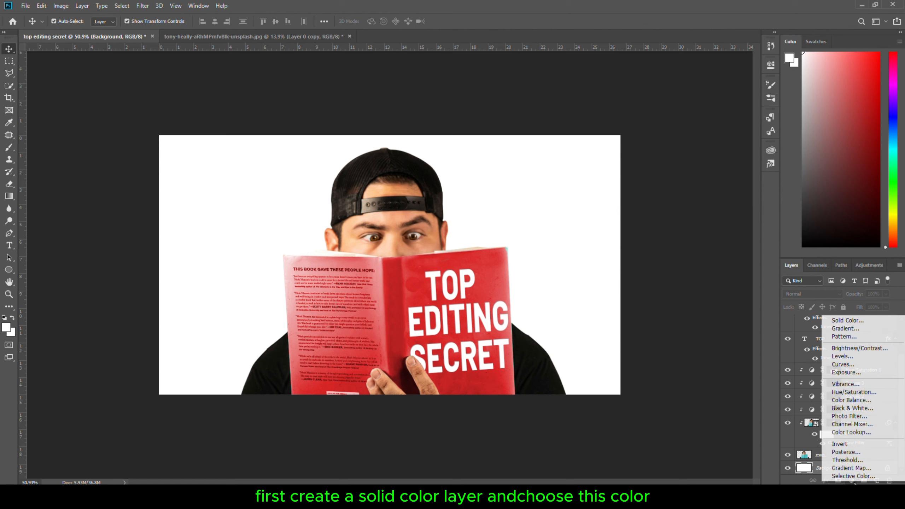
pyautogui.click(849, 321)
pyautogui.write('e26500')
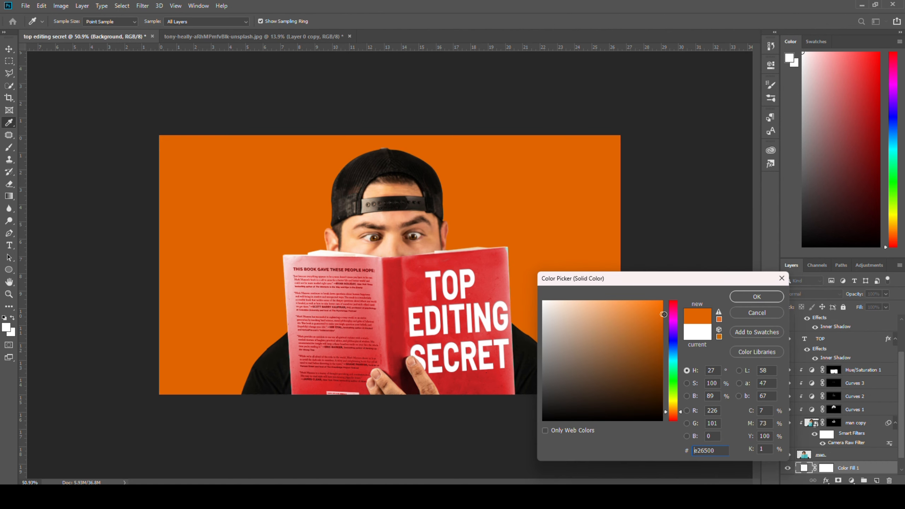
pyautogui.click(757, 297)
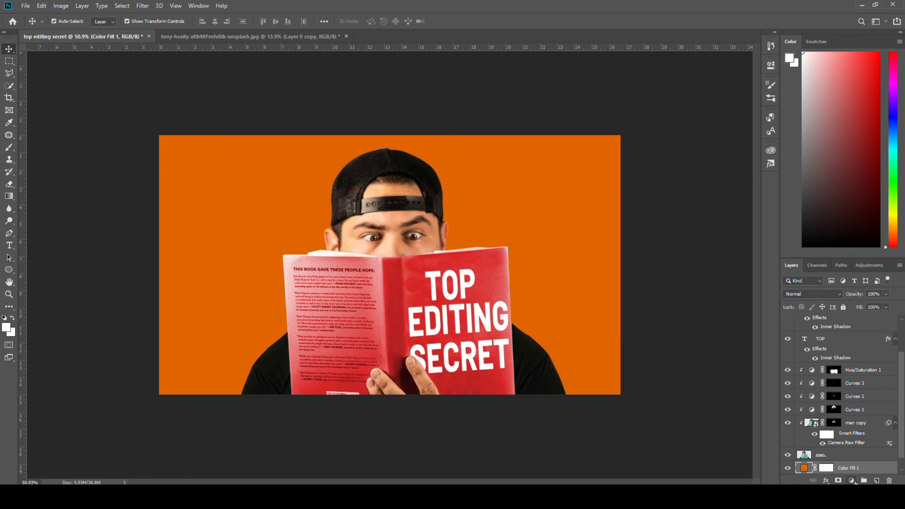
# Add an Exposure adjustment layer above the colour fill and raise its exposure to brighten the background
pyautogui.click(853, 481)
pyautogui.click(838, 376)
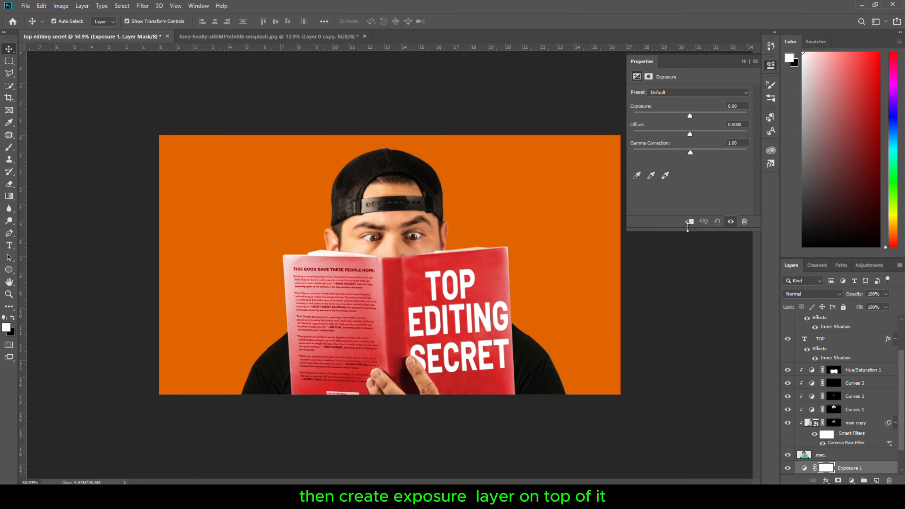
pyautogui.moveTo(689, 114); pyautogui.dragTo(709, 116)
pyautogui.click(771, 66)
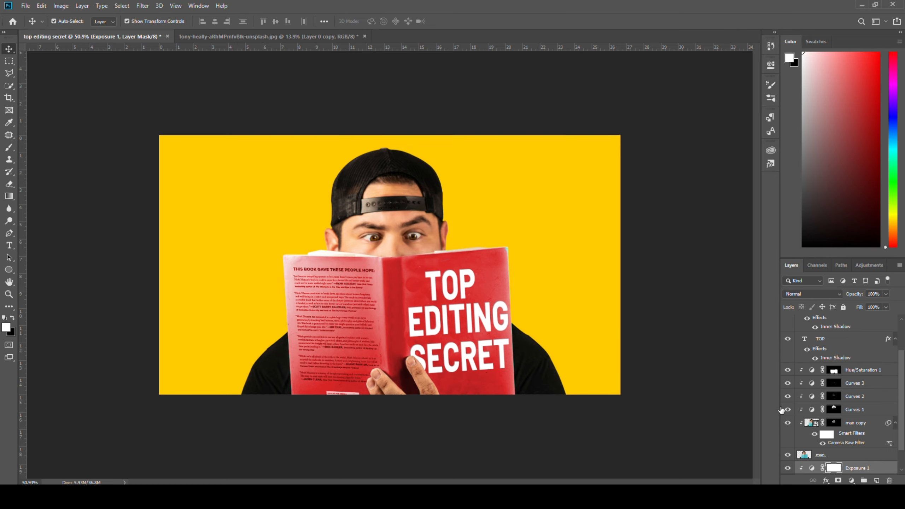
# Invert the Exposure mask and paint white with a soft low-opacity brush around the centre to make a radial glow
pyautogui.scroll(-2, 830, 423)
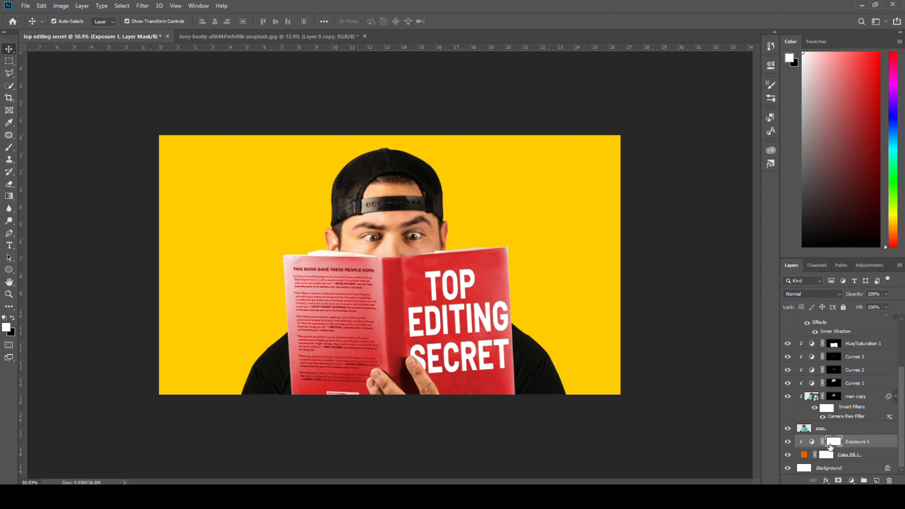
pyautogui.hotkey('ctrl', 'i')
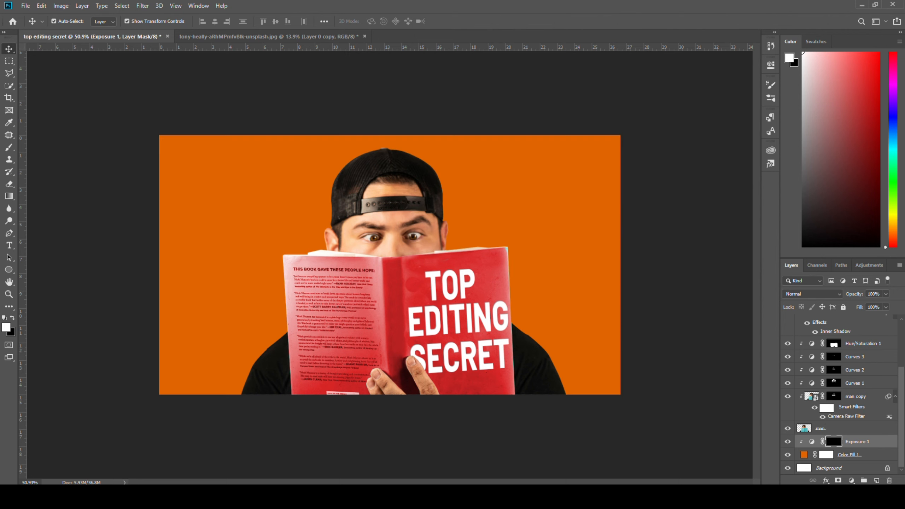
pyautogui.press('b')
pyautogui.moveTo(371, 266); pyautogui.dragTo(377, 245)
pyautogui.moveTo(181, 24); pyautogui.dragTo(165, 24)
pyautogui.moveTo(435, 303)
pyautogui.mouseDown()
pyautogui.moveTo(446, 296)
pyautogui.moveTo(403, 284)
pyautogui.moveTo(266, 113)
pyautogui.mouseUp()
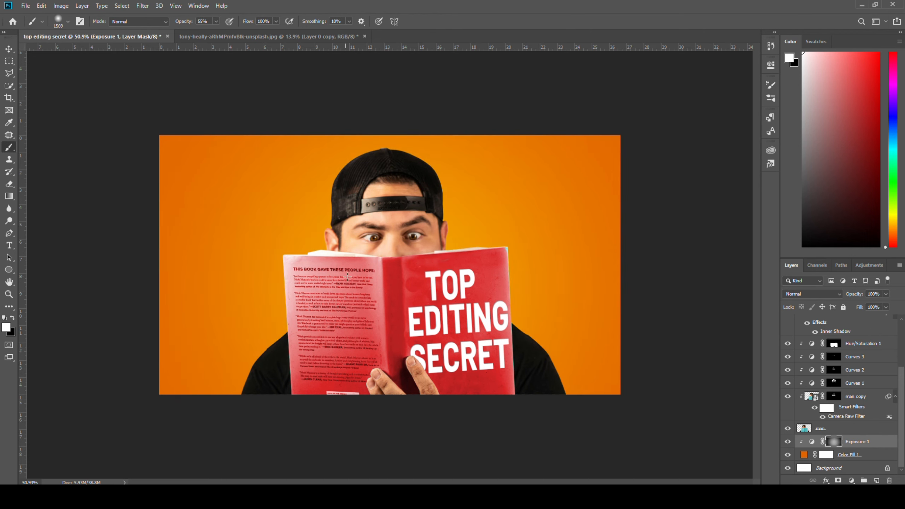
pyautogui.moveTo(349, 277); pyautogui.dragTo(340, 187)
pyautogui.moveTo(445, 245)
pyautogui.mouseDown()
pyautogui.moveTo(412, 223)
pyautogui.moveTo(426, 228)
pyautogui.mouseUp()
pyautogui.click(424, 256)
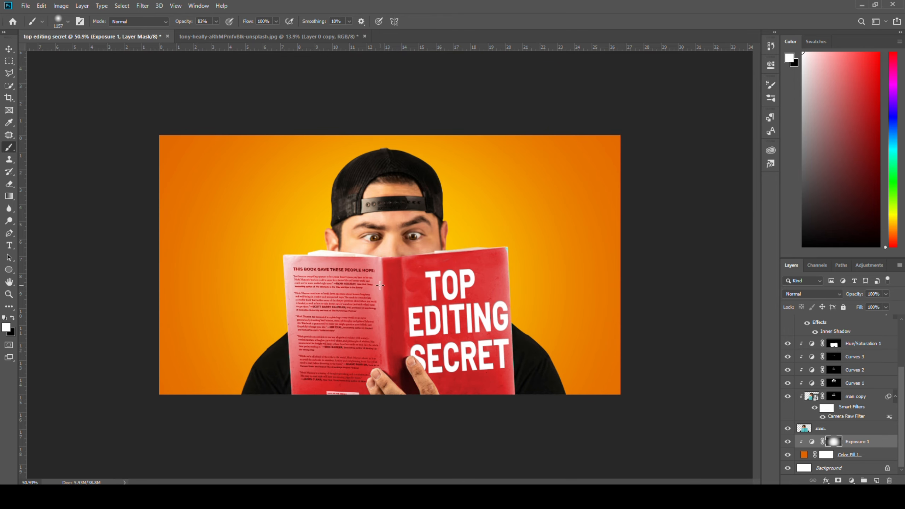
pyautogui.click(413, 278)
pyautogui.moveTo(399, 307); pyautogui.dragTo(494, 310)
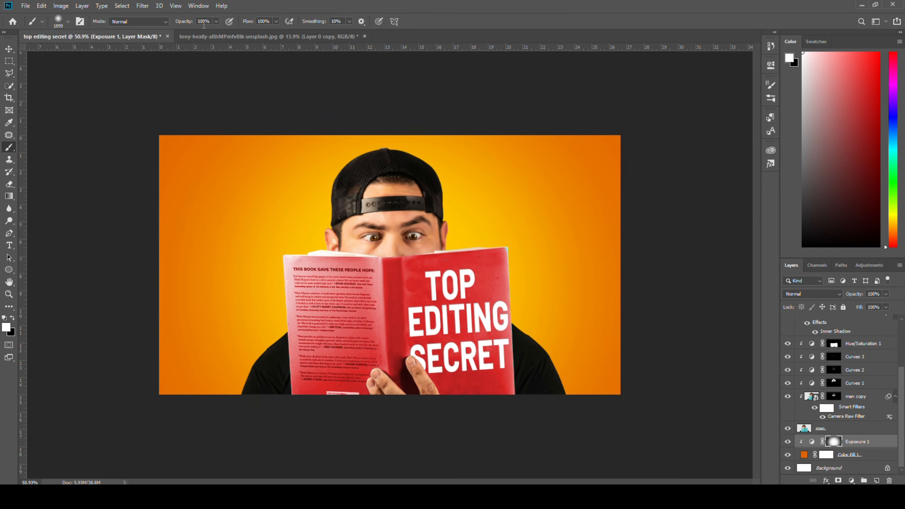
pyautogui.moveTo(409, 245); pyautogui.dragTo(359, 283)
pyautogui.moveTo(162, 26); pyautogui.dragTo(155, 26)
pyautogui.moveTo(317, 284); pyautogui.dragTo(510, 302)
pyautogui.click(415, 308)
pyautogui.scroll(-2, 415, 307)
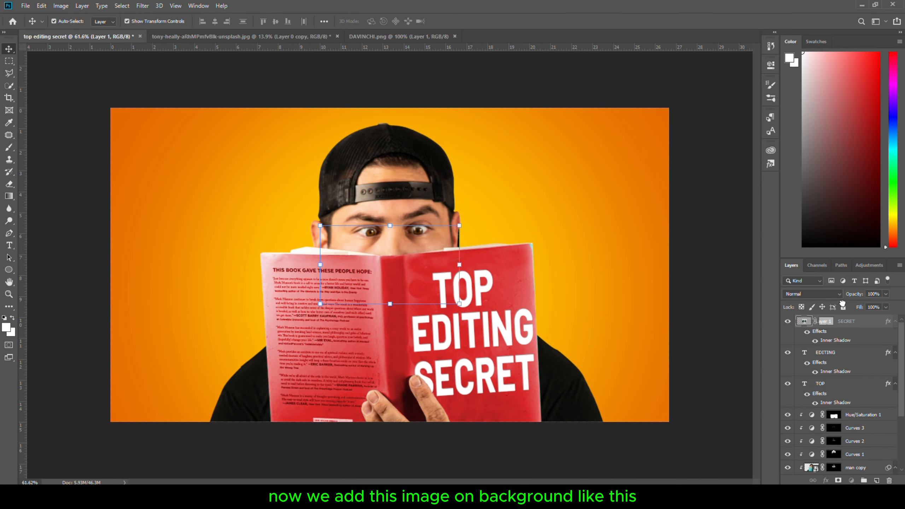
# Paste the cyan tech-circle image and scale it up to cover the whole canvas
pyautogui.hotkey('ctrl', 'v')
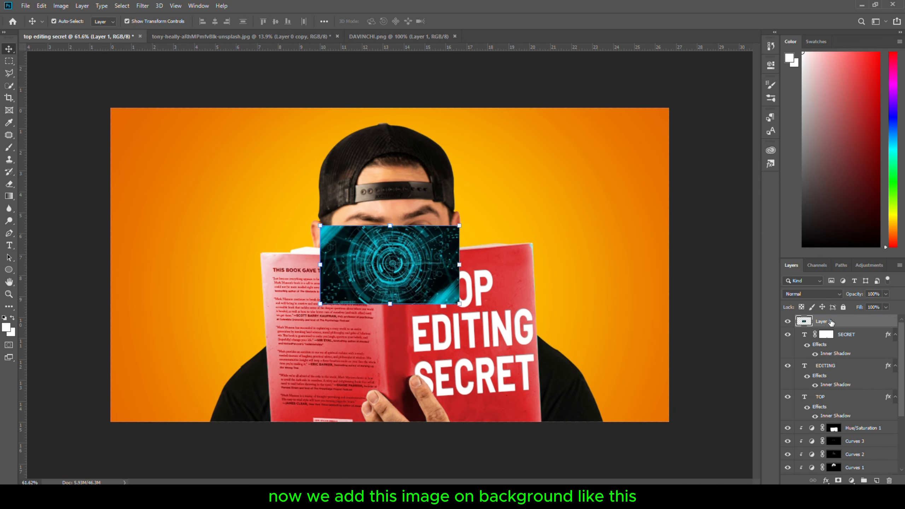
pyautogui.moveTo(460, 304); pyautogui.dragTo(728, 455)
pyautogui.moveTo(320, 226); pyautogui.dragTo(35, 65)
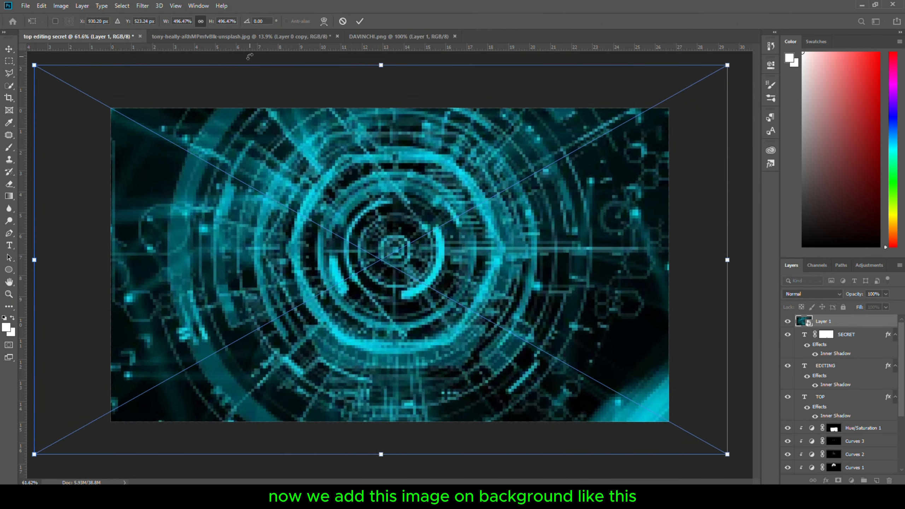
pyautogui.press('Return')
# Set the tech-circle layer's blend mode to Screen and lower its opacity
pyautogui.scroll(-3, 838, 392)
pyautogui.click(813, 294)
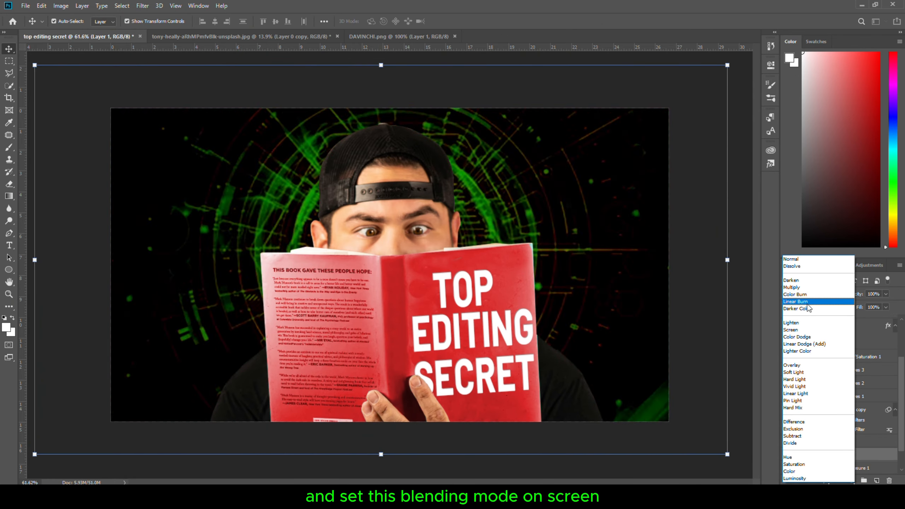
pyautogui.click(791, 330)
pyautogui.moveTo(863, 295); pyautogui.dragTo(849, 296)
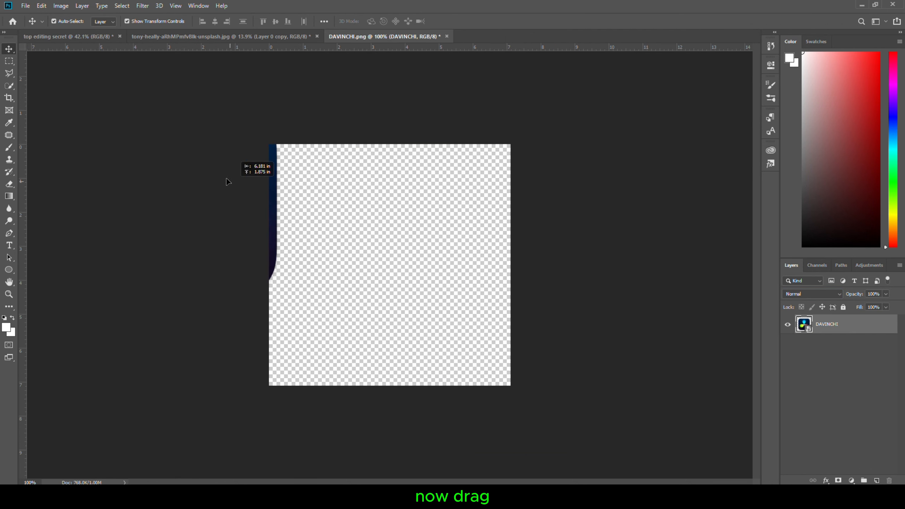
pyautogui.moveTo(228, 182); pyautogui.dragTo(188, 128)
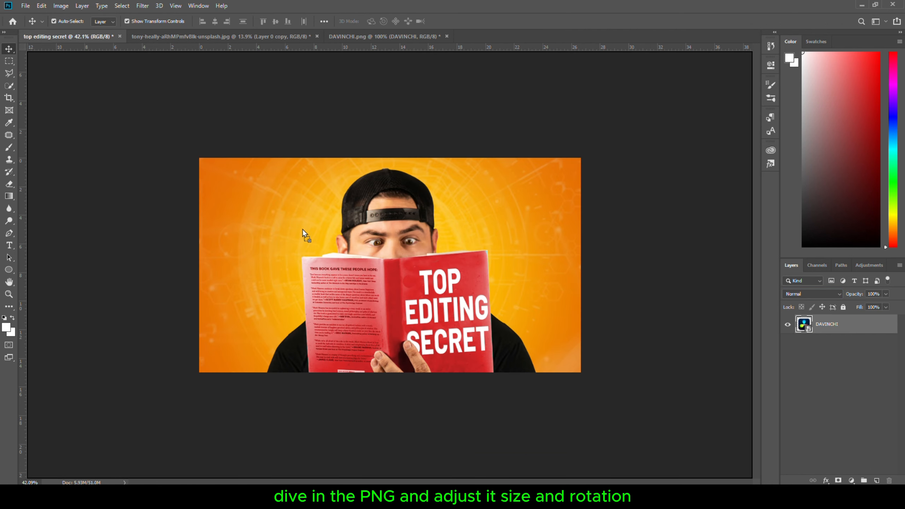
# Place the DaVinci Resolve logo and scale it down beside the man's head on the upper left
pyautogui.moveTo(303, 229); pyautogui.dragTo(303, 229)
pyautogui.scroll(4, 377, 265)
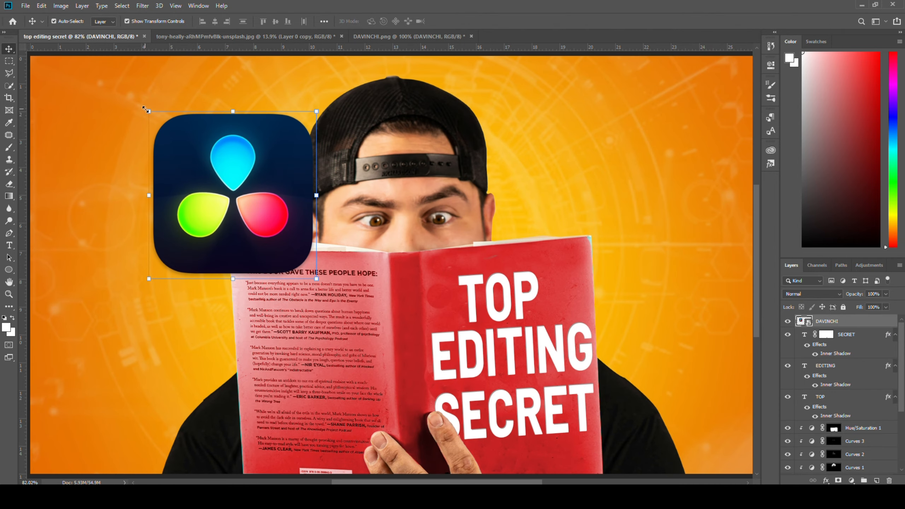
pyautogui.moveTo(145, 110); pyautogui.dragTo(178, 176)
pyautogui.press('Return')
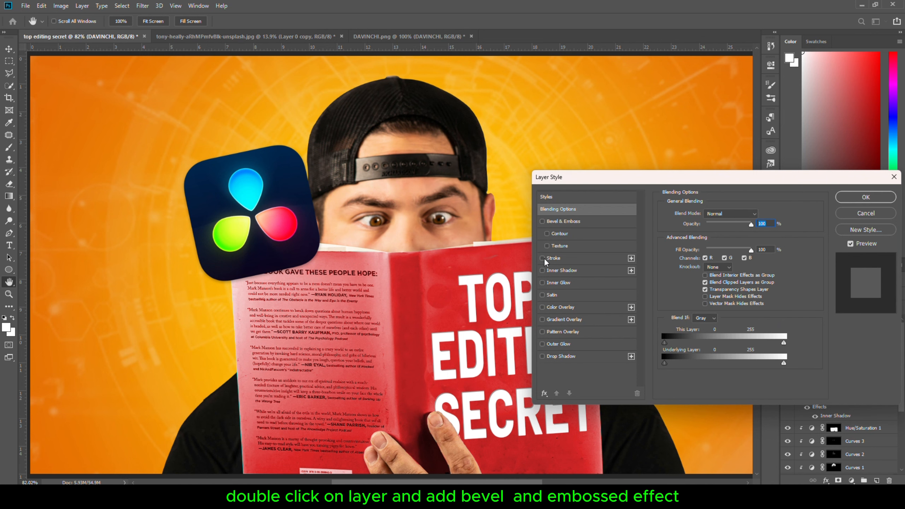
# Apply Bevel & Emboss to the logo with depth 407%, size 35 px and soften 16 px
pyautogui.click(560, 222)
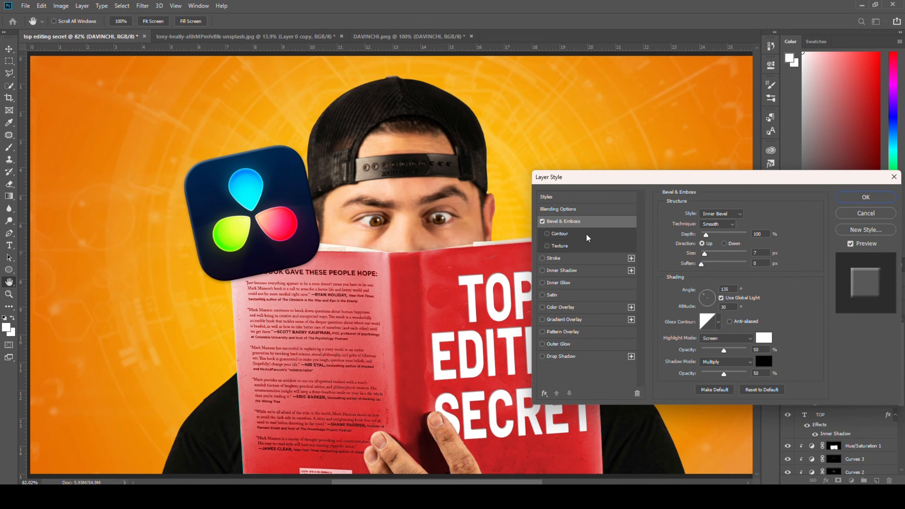
pyautogui.moveTo(715, 238); pyautogui.dragTo(715, 267)
pyautogui.moveTo(706, 255); pyautogui.dragTo(740, 268)
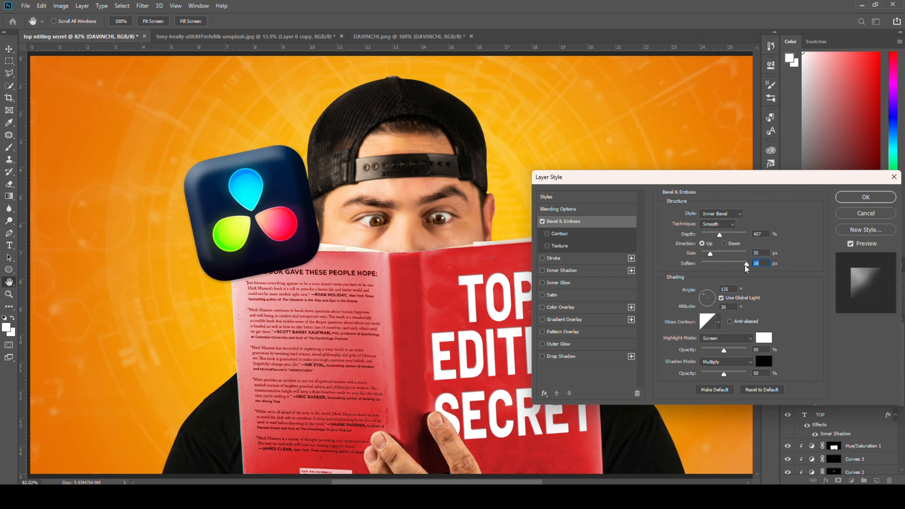
pyautogui.click(866, 197)
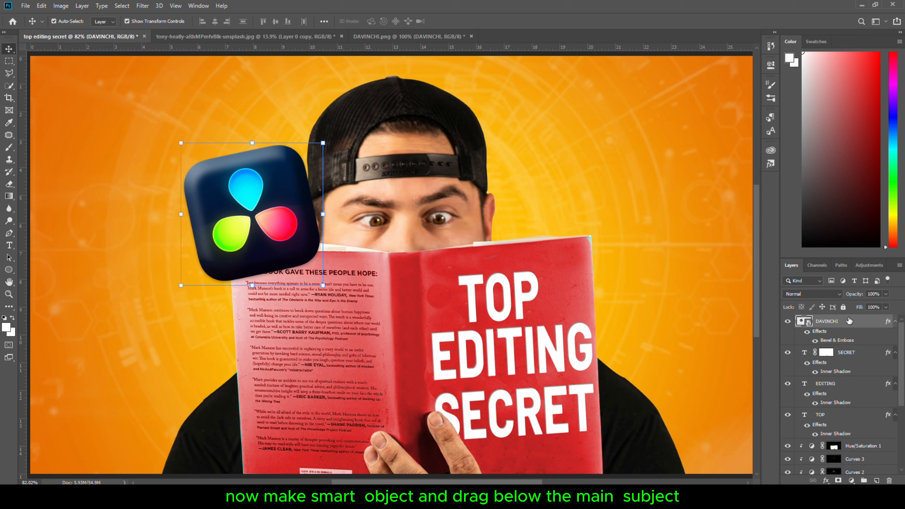
# Convert the logo layer to a Smart Object and move it below the man's layer
pyautogui.rightClick(850, 322)
pyautogui.click(770, 196)
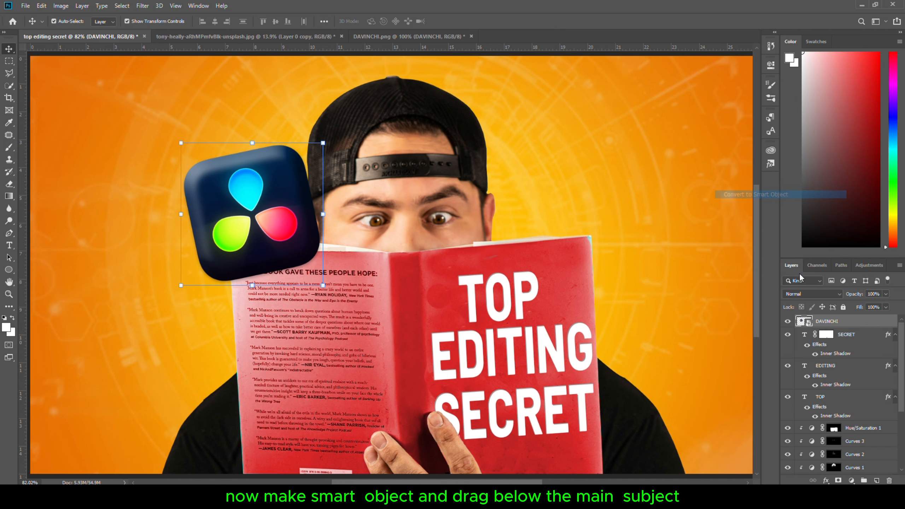
pyautogui.moveTo(832, 327); pyautogui.dragTo(835, 449)
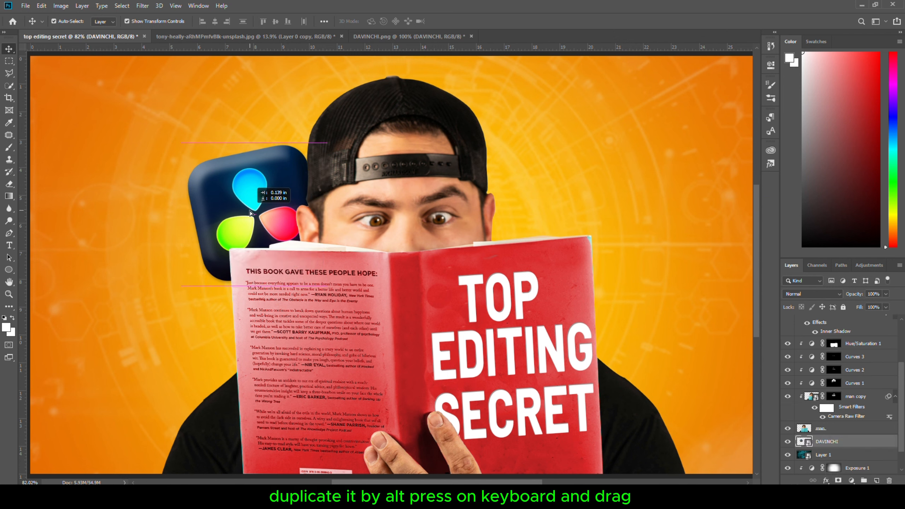
# Duplicate the logo to the right side of the head and scale the copy slightly
pyautogui.moveTo(247, 212); pyautogui.dragTo(513, 202)
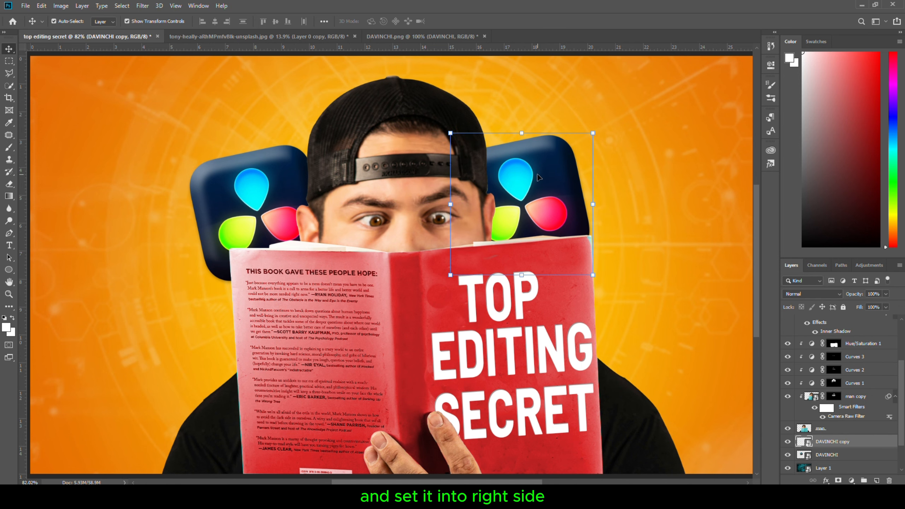
pyautogui.hotkey('ctrl', 't')
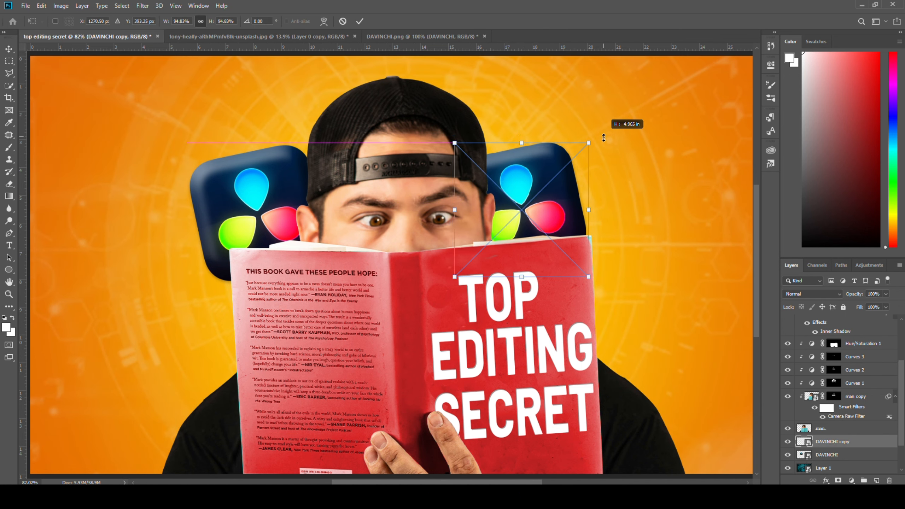
pyautogui.moveTo(602, 127); pyautogui.dragTo(619, 169)
pyautogui.press('Return')
# Add a new empty layer above the two DaVinci logo layers
pyautogui.click(241, 183)
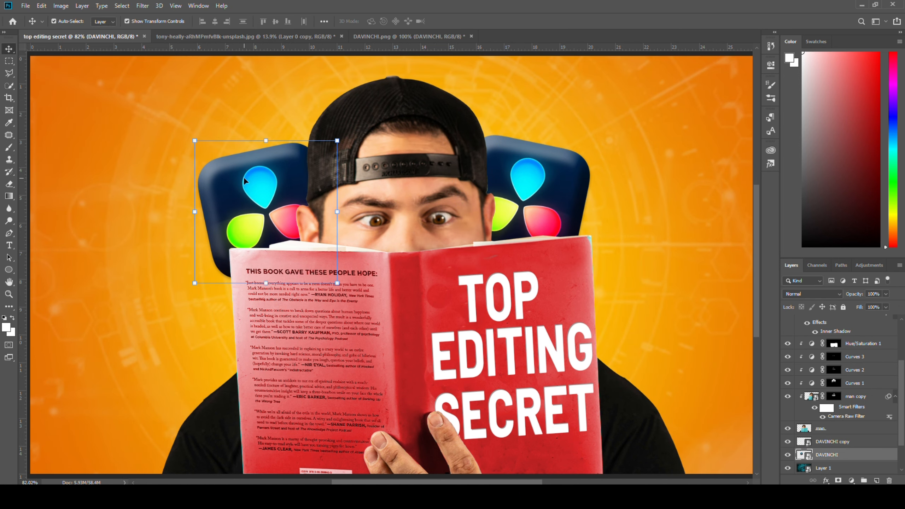
pyautogui.scroll(-3, 190, 153)
pyautogui.scroll(-1, 190, 157)
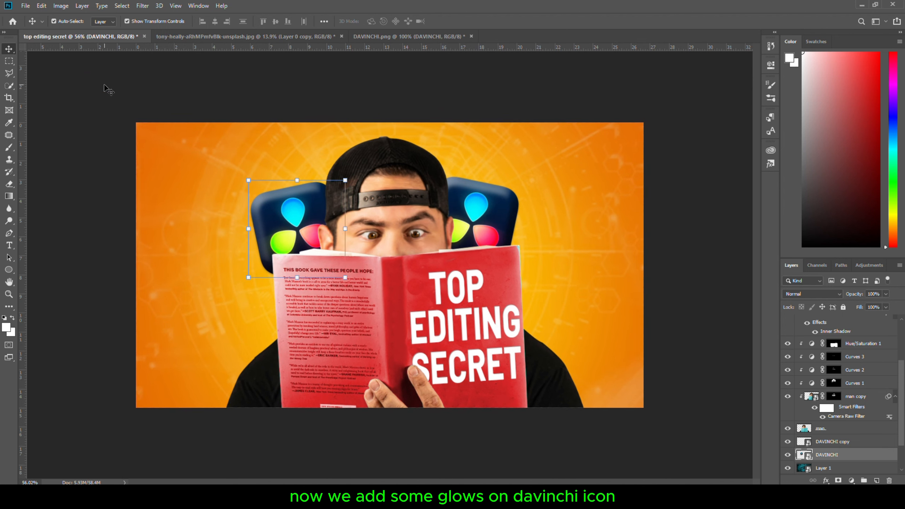
pyautogui.click(62, 75)
pyautogui.scroll(3, 62, 75)
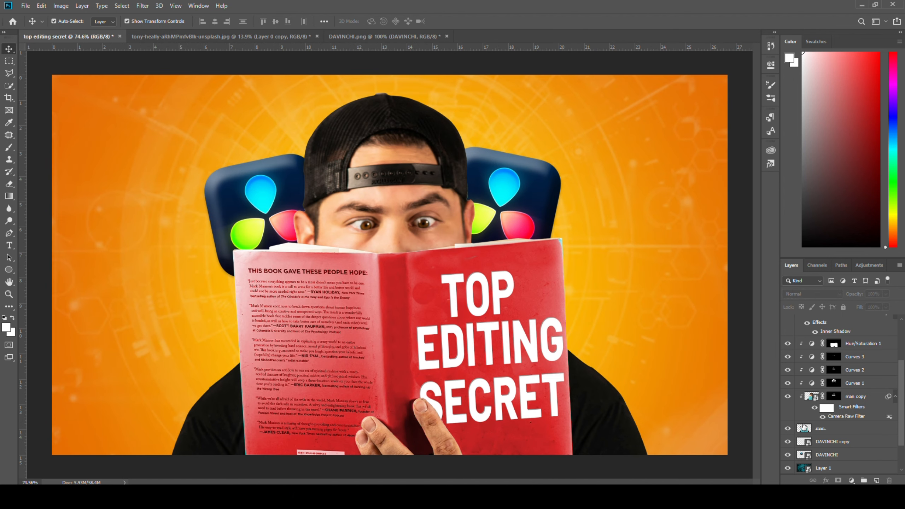
pyautogui.scroll(-2, 803, 427)
pyautogui.click(859, 408)
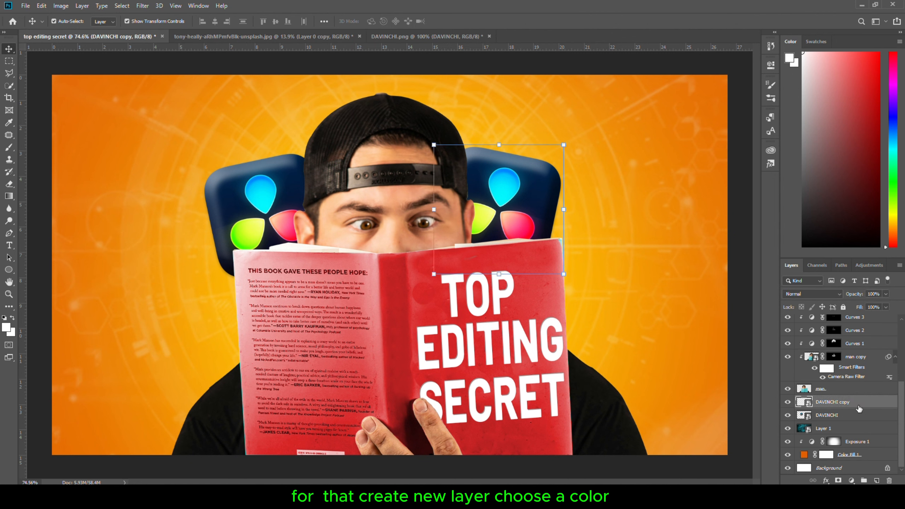
pyautogui.click(877, 481)
pyautogui.press('b')
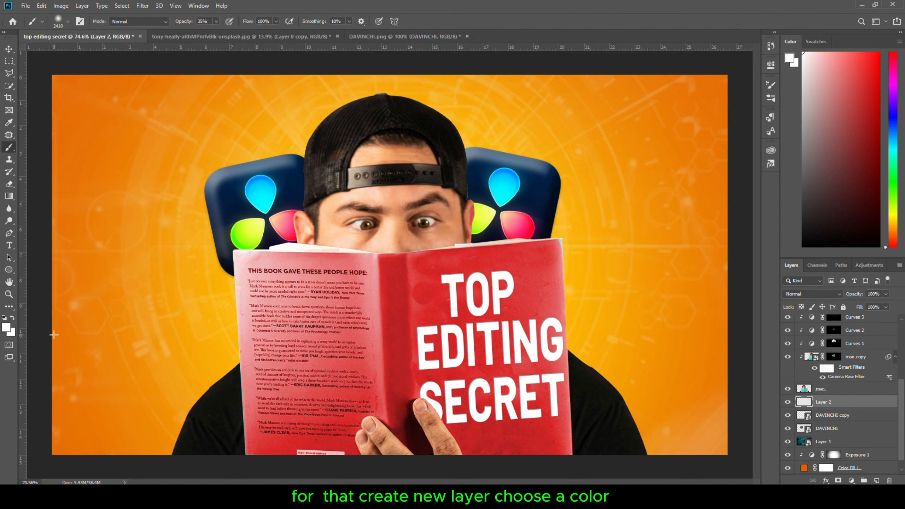
# Sample the logo's cyan as foreground colour and set the new layer's blend mode to Linear Dodge (Add)
pyautogui.click(8, 331)
pyautogui.click(259, 196)
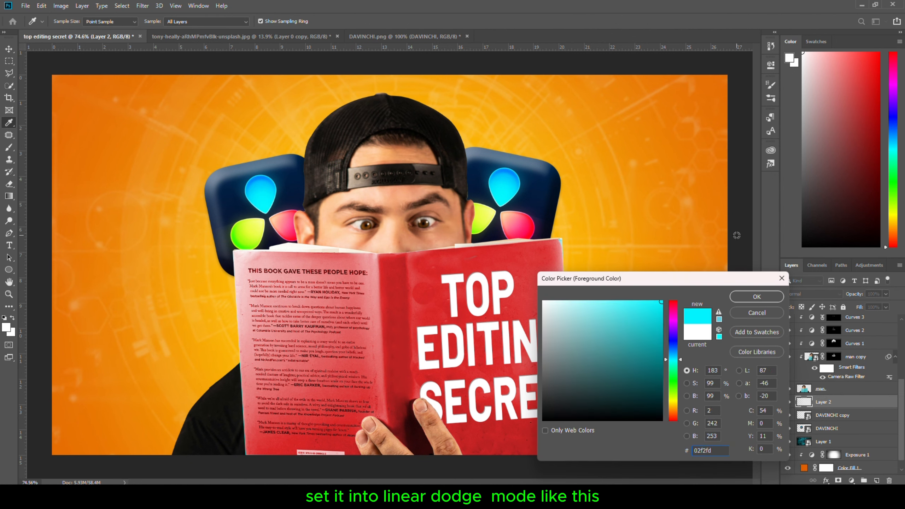
pyautogui.click(757, 296)
pyautogui.click(810, 294)
pyautogui.click(809, 338)
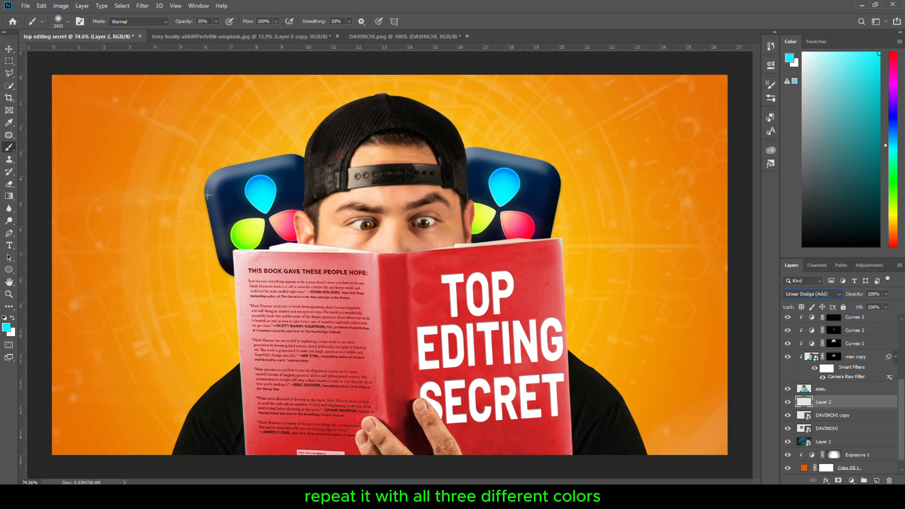
# Resize the brush and dab cyan, green and red glows over the matching droplets of the left DaVinci logo, sampling each colour
pyautogui.moveTo(175, 228); pyautogui.dragTo(140, 238)
pyautogui.moveTo(268, 204); pyautogui.dragTo(178, 222)
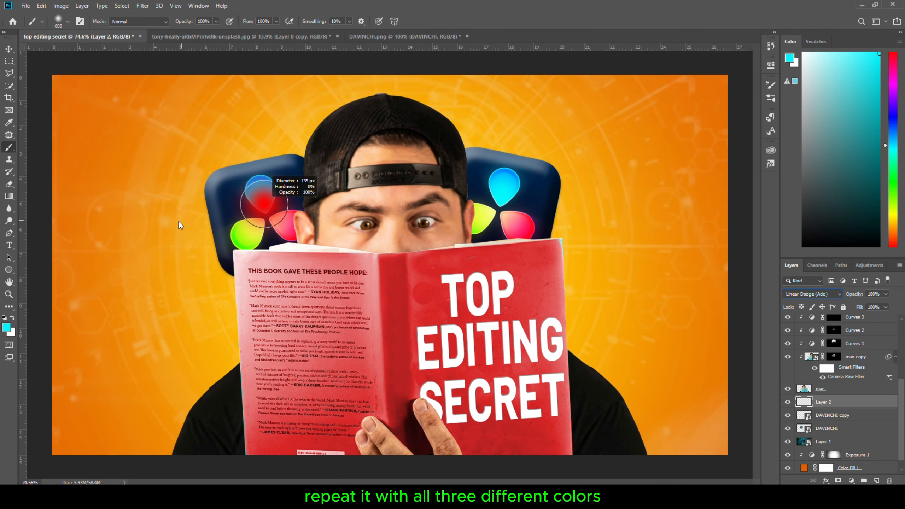
pyautogui.click(262, 193)
pyautogui.click(8, 327)
pyautogui.click(257, 228)
pyautogui.click(757, 297)
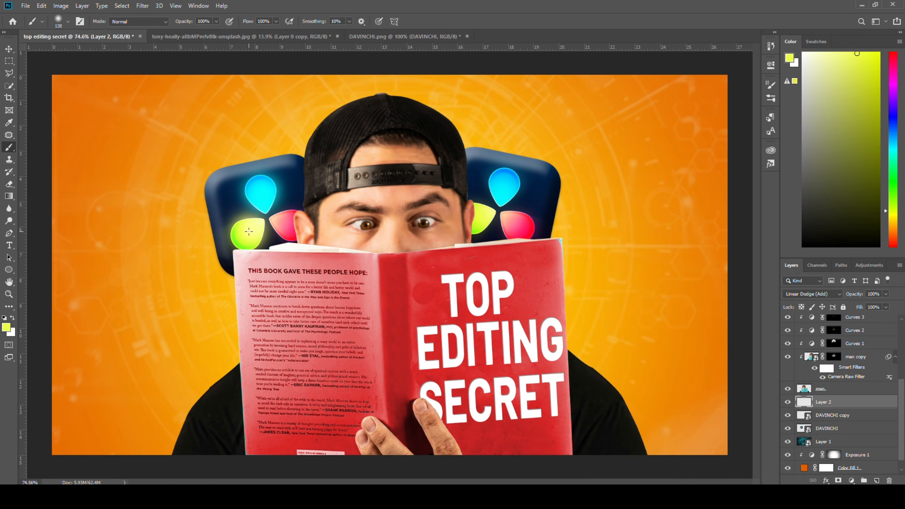
pyautogui.click(7, 328)
pyautogui.click(289, 229)
pyautogui.click(756, 296)
pyautogui.click(284, 225)
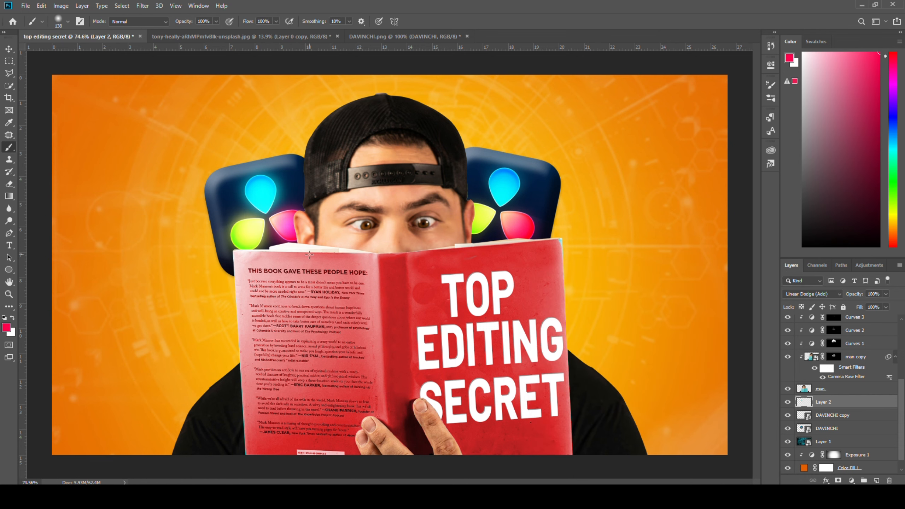
# Dab red, yellow-green and cyan glows over the matching droplets of the right DaVinci logo, sampling each colour first
pyautogui.click(523, 228)
pyautogui.click(7, 328)
pyautogui.click(480, 217)
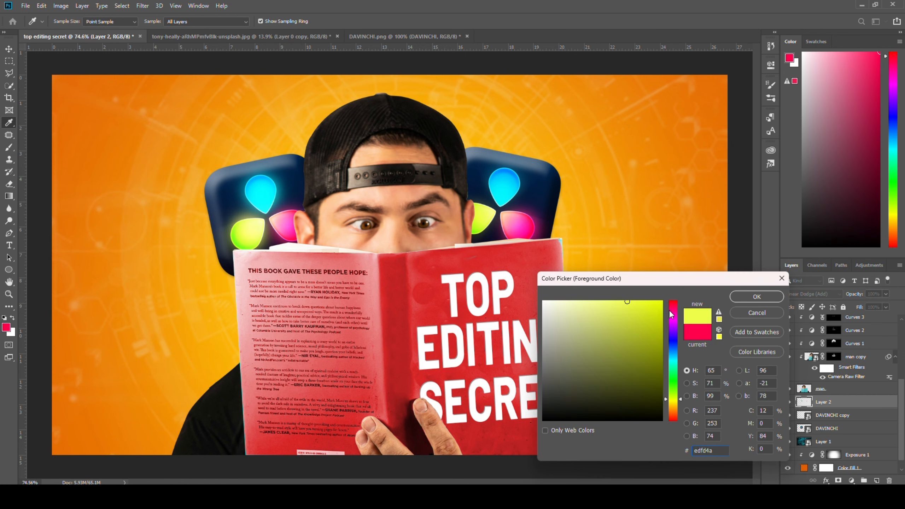
pyautogui.click(756, 296)
pyautogui.click(484, 218)
pyautogui.click(7, 327)
pyautogui.click(503, 186)
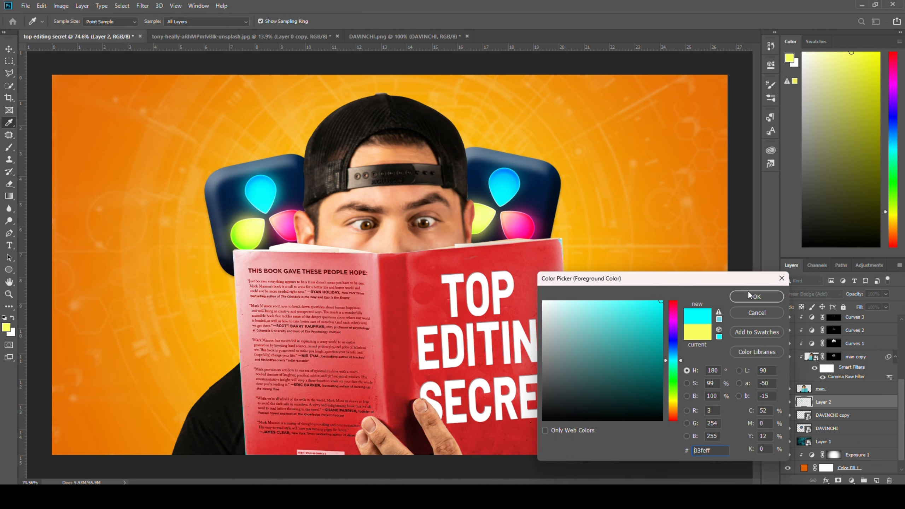
pyautogui.click(756, 297)
pyautogui.click(504, 185)
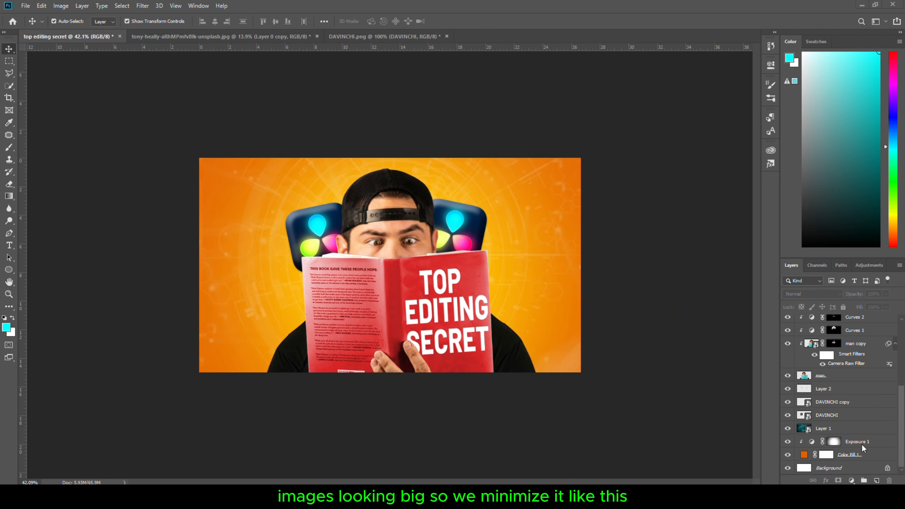
# Select the layers from Exposure 1 up to the title text and scale them to about 97%, shifting them slightly down
pyautogui.scroll(1, 860, 446)
pyautogui.click(846, 446)
pyautogui.scroll(3, 851, 423)
pyautogui.keyDown('shift'); pyautogui.click(863, 324); pyautogui.keyUp('shift')
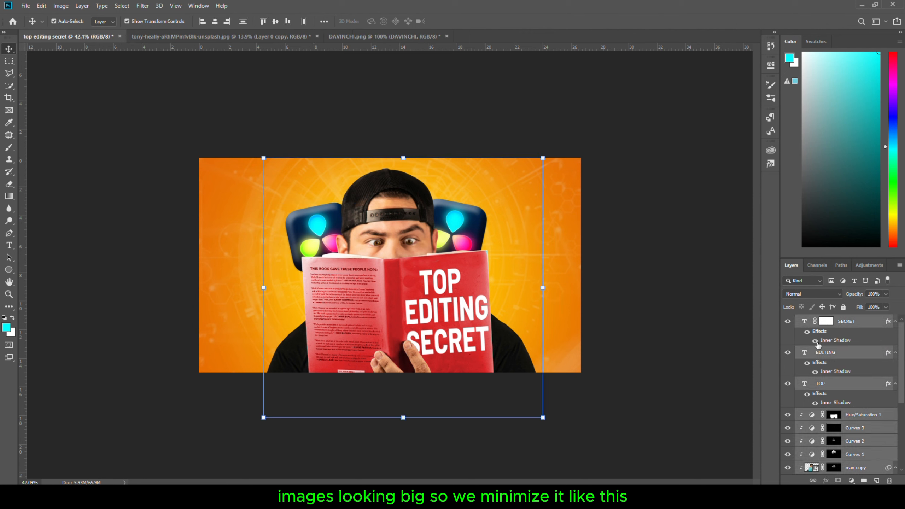
pyautogui.hotkey('ctrl', 't')
pyautogui.click(460, 196)
pyautogui.moveTo(412, 210); pyautogui.dragTo(415, 217)
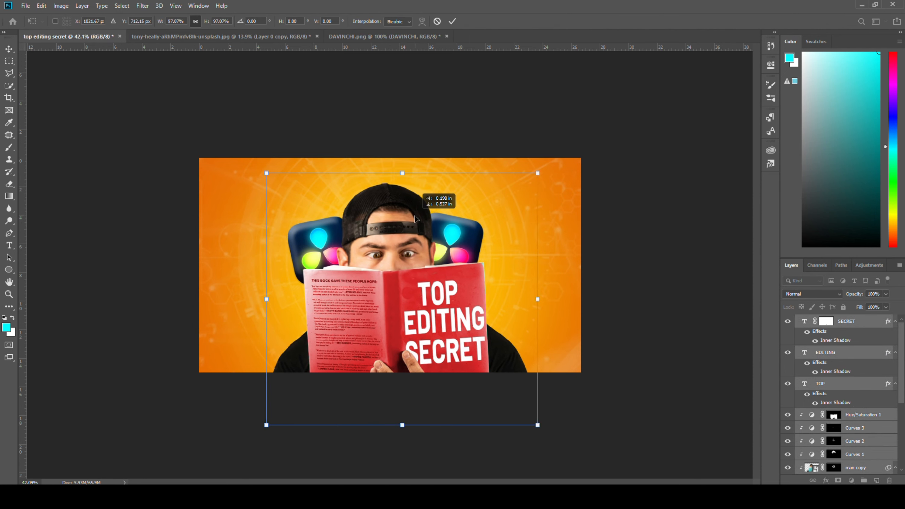
pyautogui.click(118, 175)
# Draw a large circle of about 1260 px with no fill and a 15 px white stroke around the man
pyautogui.click(9, 270)
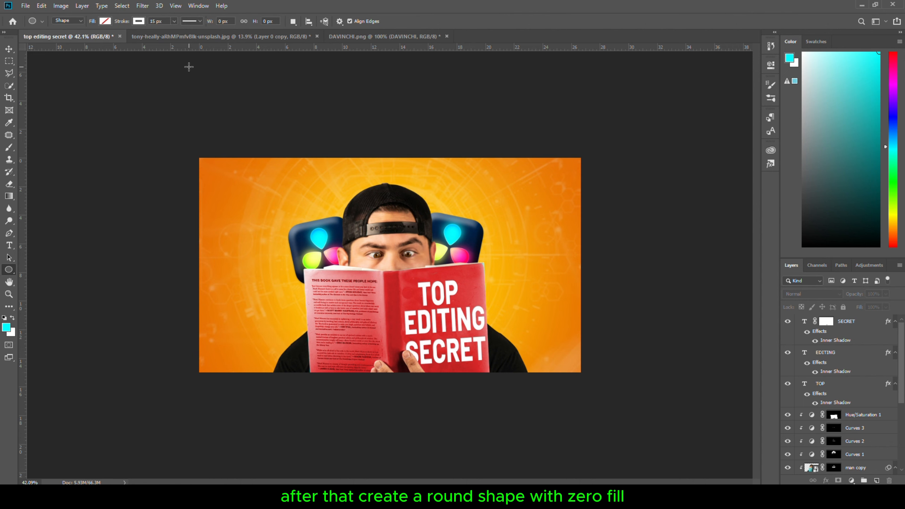
pyautogui.moveTo(277, 174)
pyautogui.mouseDown()
pyautogui.moveTo(519, 387)
pyautogui.moveTo(617, 425)
pyautogui.mouseUp()
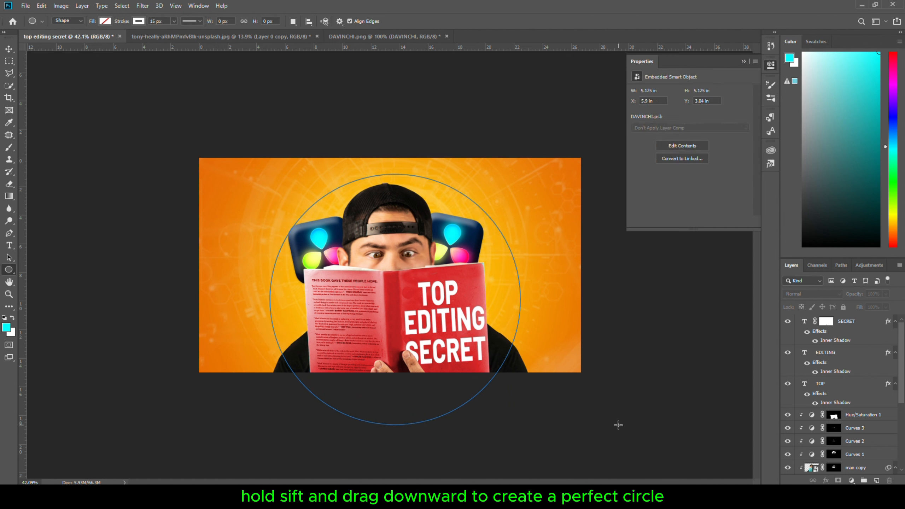
pyautogui.click(769, 67)
# Nudge the circle up and slightly left, and move its layer below the man's layer
pyautogui.press('v')
pyautogui.hotkey('shift', 'Up')
pyautogui.hotkey('shift', 'Up')
pyautogui.hotkey('shift', 'Up')
pyautogui.hotkey('shift', 'Up')
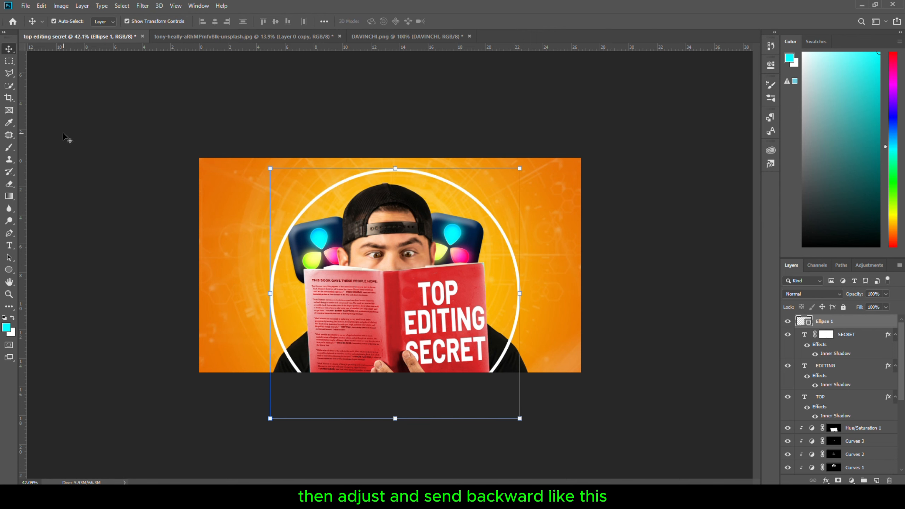
pyautogui.hotkey('shift', 'Up')
pyautogui.hotkey('shift', 'Up')
pyautogui.hotkey('shift', 'Up')
pyautogui.hotkey('shift', 'Up')
pyautogui.hotkey('shift', 'Up')
pyautogui.hotkey('shift', 'Left')
pyautogui.hotkey('shift', 'Left')
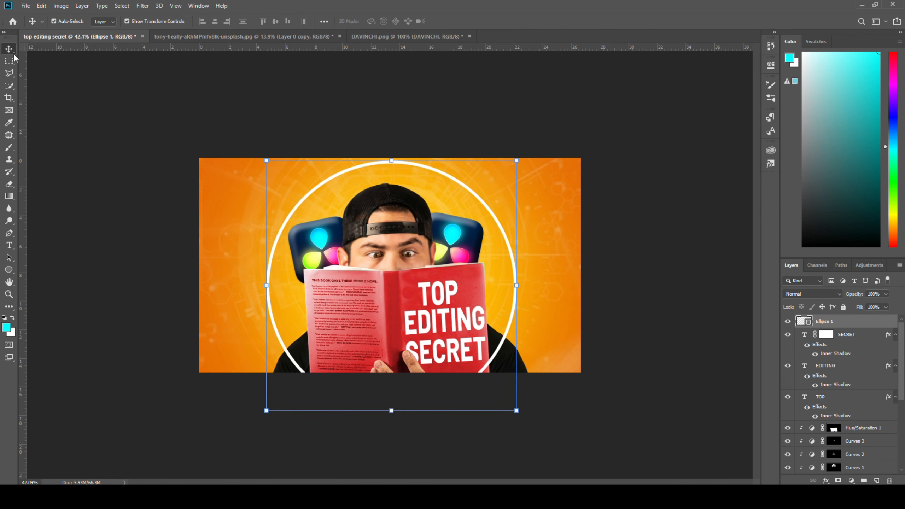
pyautogui.click(655, 283)
pyautogui.moveTo(846, 323); pyautogui.dragTo(847, 435)
# Set the ellipse fill to white and draw a small dot on the ring at the upper left
pyautogui.click(11, 271)
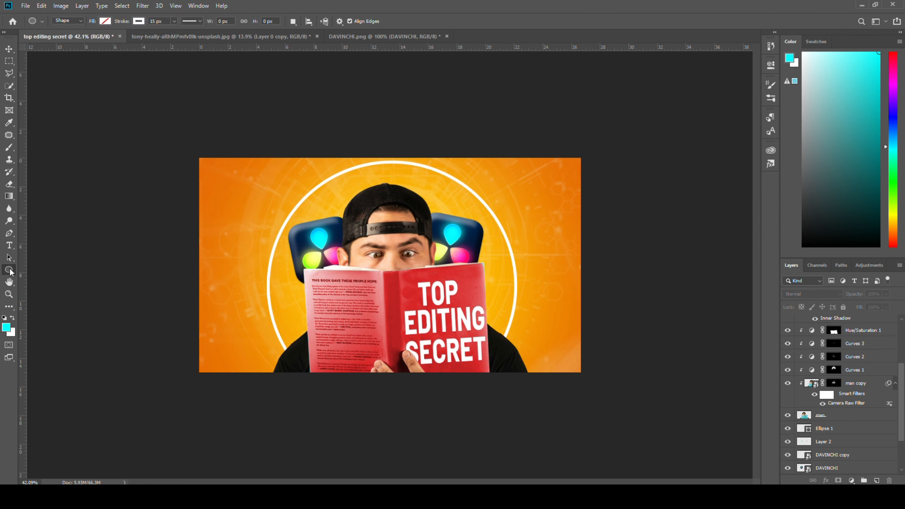
pyautogui.click(104, 21)
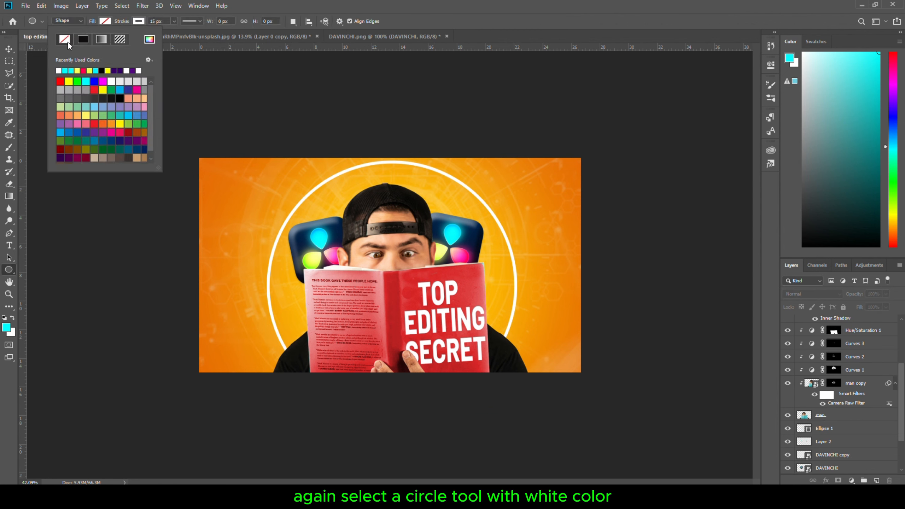
pyautogui.click(139, 20)
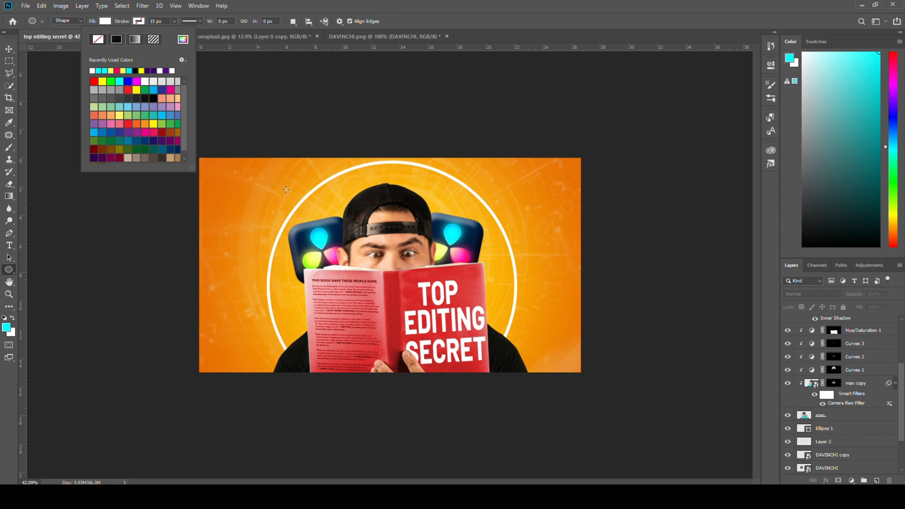
pyautogui.moveTo(293, 201)
pyautogui.mouseDown()
pyautogui.moveTo(313, 215)
pyautogui.moveTo(299, 208)
pyautogui.moveTo(309, 195)
pyautogui.moveTo(482, 195)
pyautogui.moveTo(515, 294)
pyautogui.moveTo(270, 295)
pyautogui.mouseUp()
# Duplicate the white dot to the upper-right, left and right points of the ring
pyautogui.press('v')
pyautogui.click(303, 210)
pyautogui.click(514, 296)
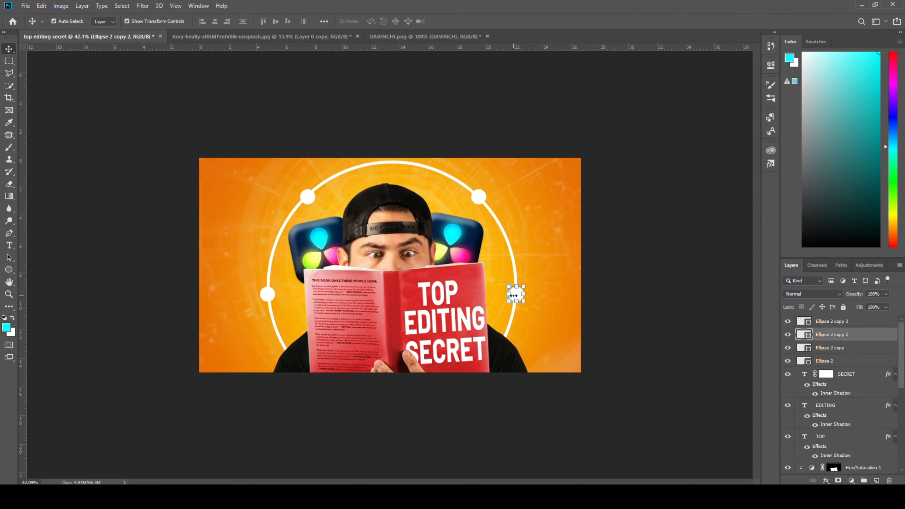
pyautogui.click(27, 65)
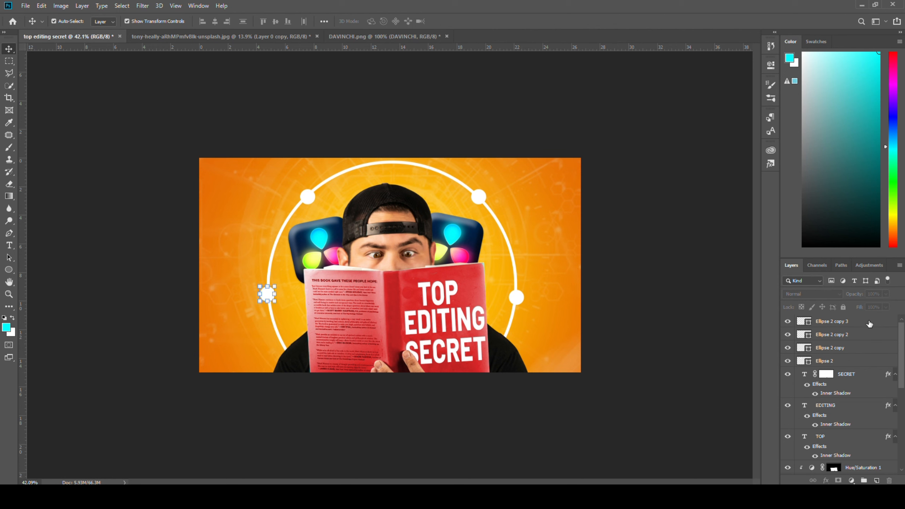
# Add a new layer above the dots, set the foreground colour to white and the blend mode to Linear Dodge (Add)
pyautogui.click(870, 322)
pyautogui.click(877, 481)
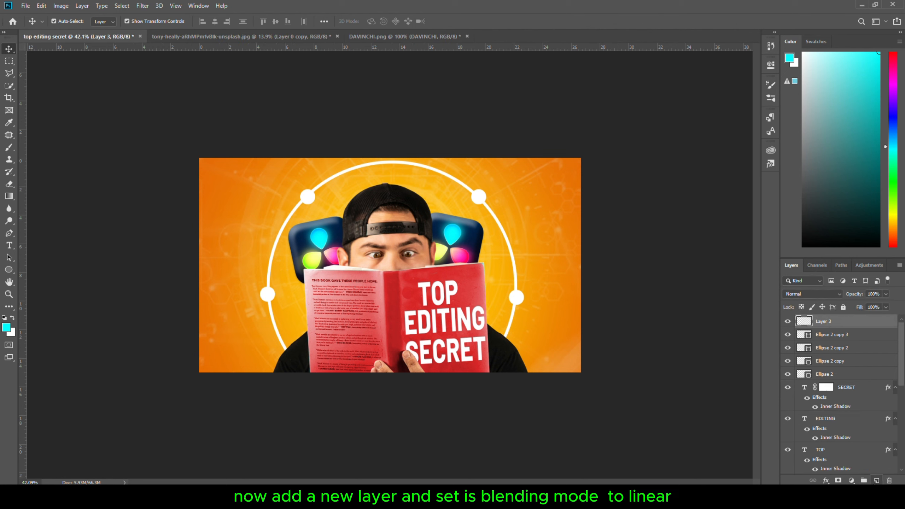
pyautogui.press('b')
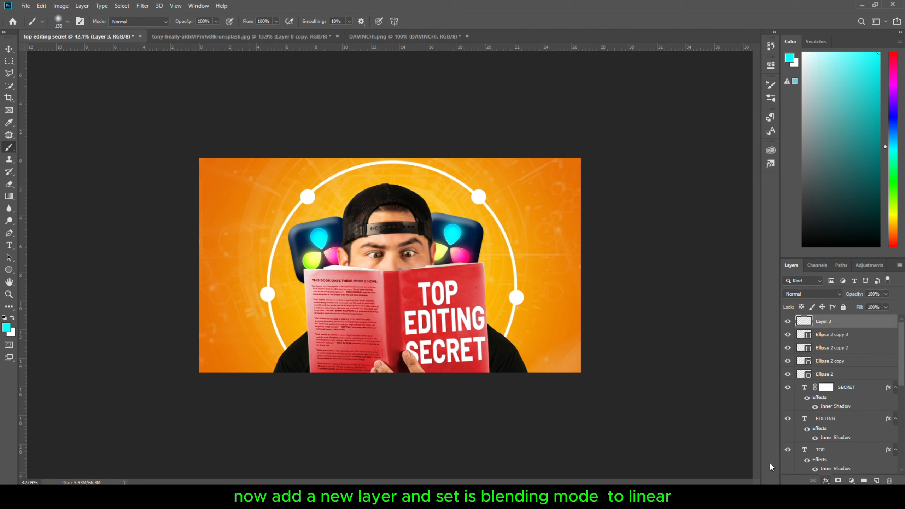
pyautogui.click(6, 328)
pyautogui.moveTo(584, 309); pyautogui.dragTo(504, 295)
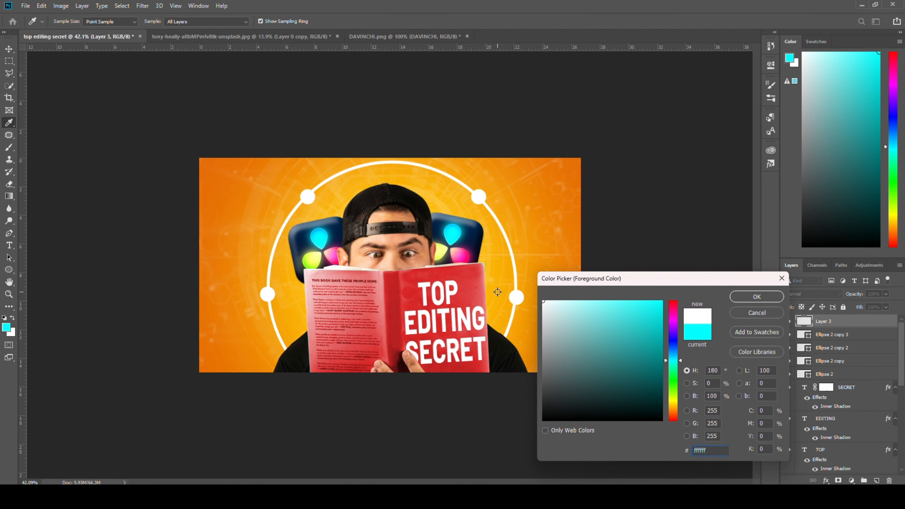
pyautogui.click(757, 296)
pyautogui.click(815, 294)
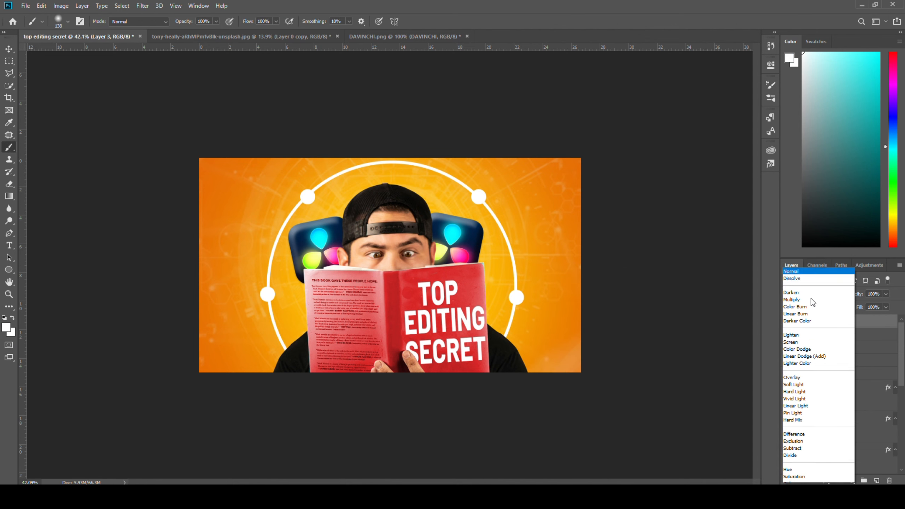
pyautogui.click(816, 344)
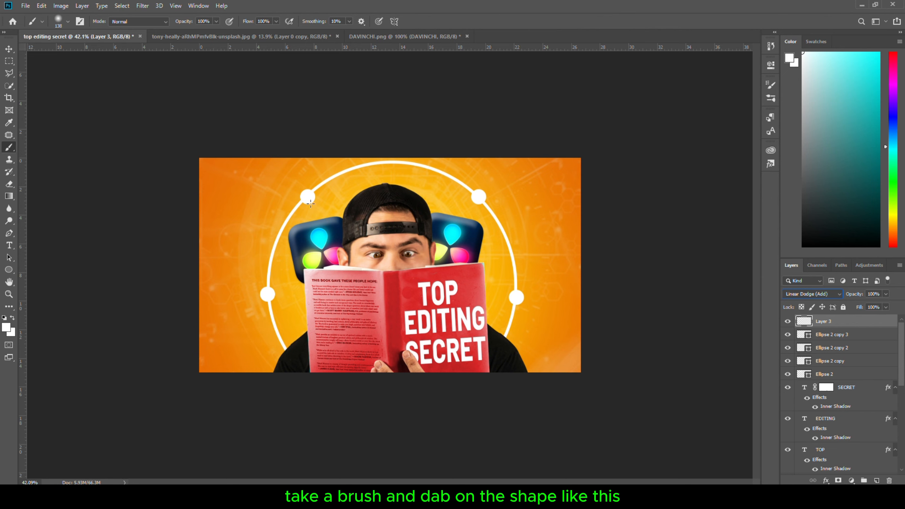
# Dab a white glow with the brush on each of the four dots
pyautogui.moveTo(310, 203); pyautogui.dragTo(308, 197)
pyautogui.click(307, 196)
pyautogui.click(269, 296)
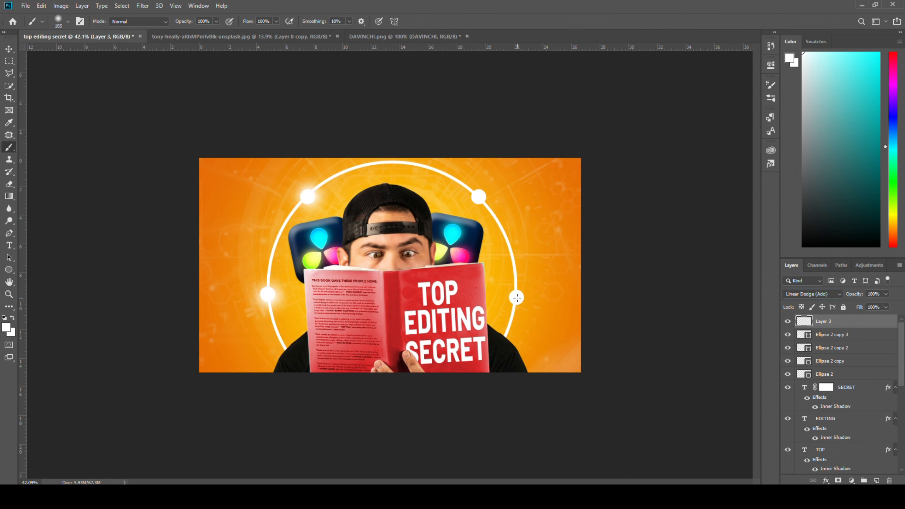
pyautogui.click(517, 298)
pyautogui.click(481, 197)
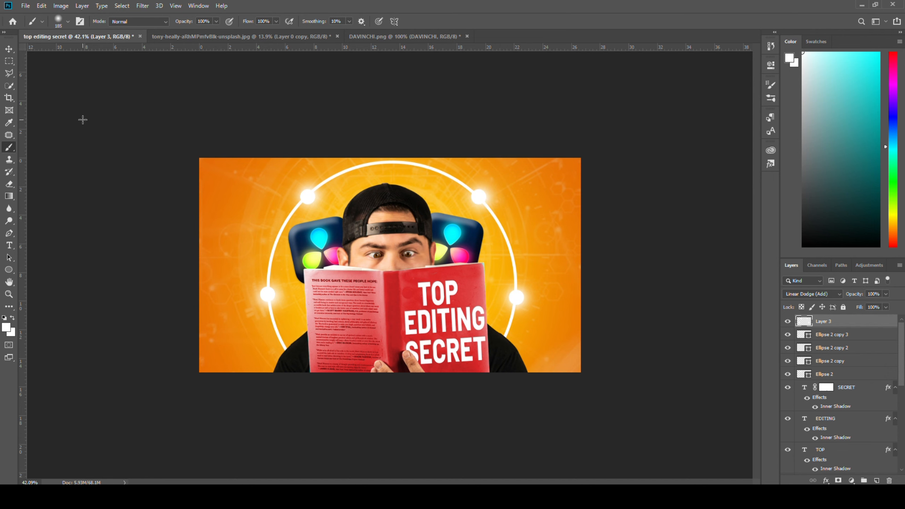
# Add a text layer reading "STEP 1" at the canvas's upper-left corner
pyautogui.click(9, 51)
pyautogui.click(96, 90)
pyautogui.press('t')
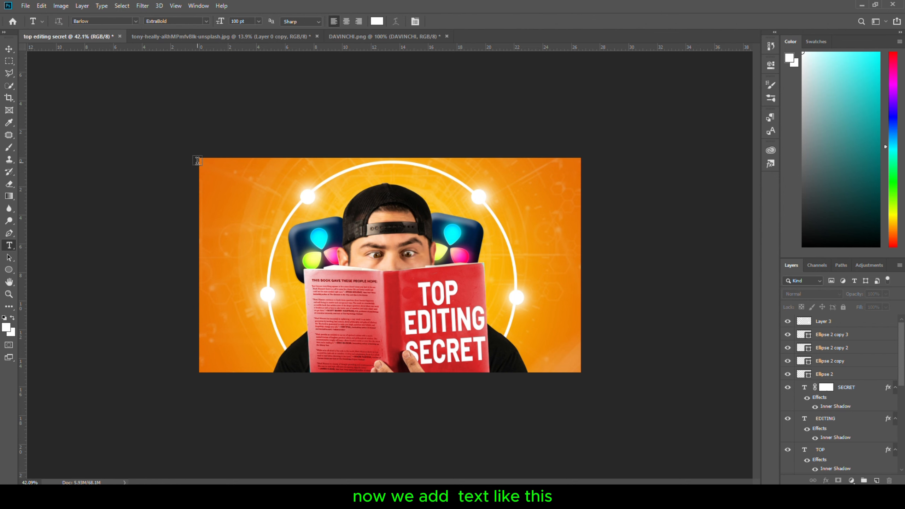
pyautogui.moveTo(209, 178); pyautogui.dragTo(286, 204)
pyautogui.write('STEP 1')
# Set the STEP 1 text's font to Agency FB and its size to 80 pt
pyautogui.hotkey('ctrl', 'a')
pyautogui.click(135, 22)
pyautogui.click(111, 147)
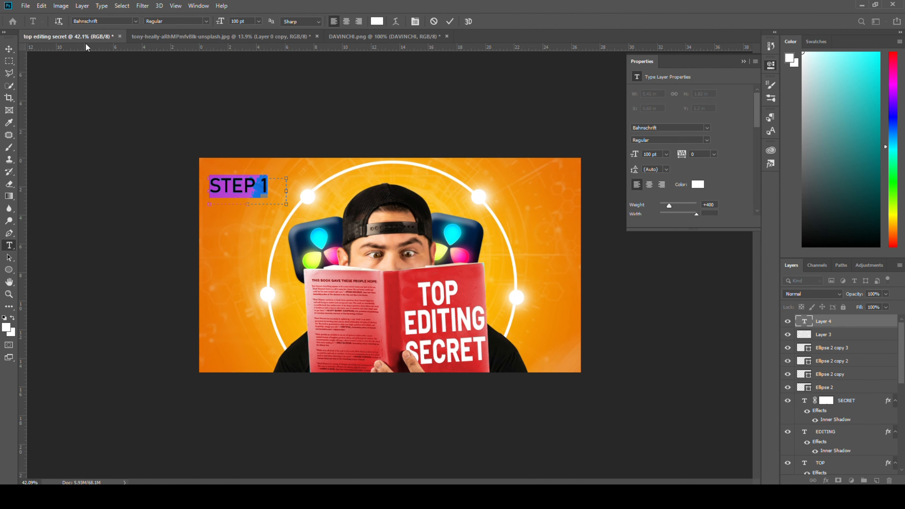
pyautogui.click(136, 22)
pyautogui.click(116, 166)
pyautogui.click(135, 21)
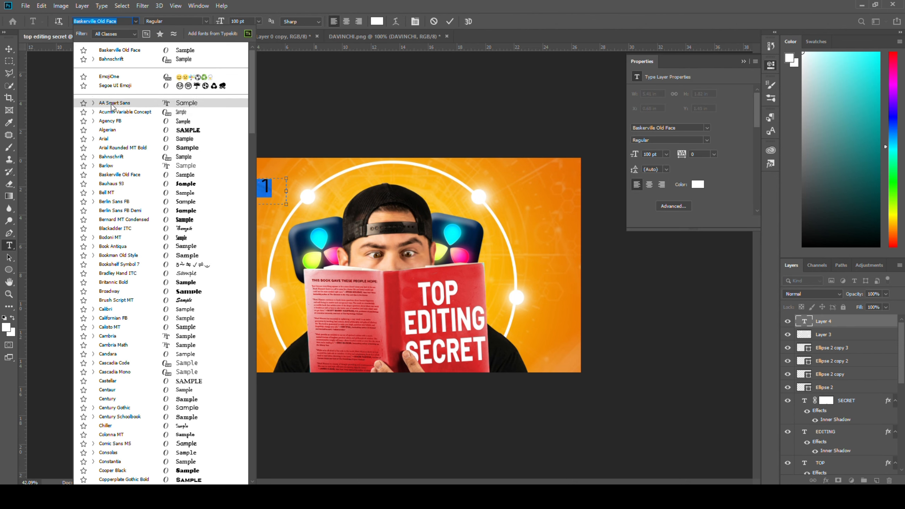
pyautogui.click(113, 102)
pyautogui.click(136, 22)
pyautogui.click(110, 130)
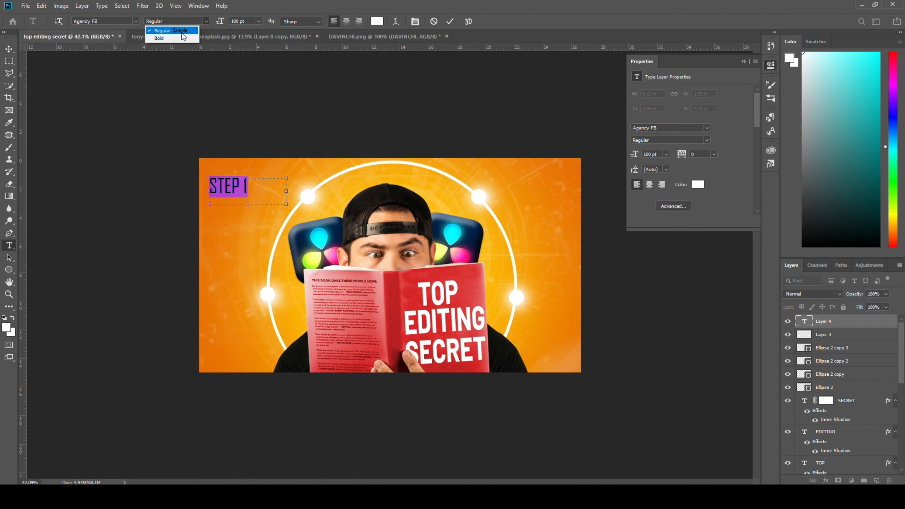
pyautogui.click(235, 21)
pyautogui.write('80')
pyautogui.click(8, 48)
# Move STEP 1 beside the left dot and duplicate the label for the other dots
pyautogui.click(743, 61)
pyautogui.scroll(3, 214, 179)
pyautogui.moveTo(186, 161); pyautogui.dragTo(202, 308)
pyautogui.keyDown('alt'); pyautogui.moveTo(202, 308); pyautogui.dragTo(605, 310); pyautogui.keyUp('alt')
# Renumber the copied labels to STEP 2, STEP 3 and STEP 4 beside the upper-left, upper-right and right dots
pyautogui.click(258, 168)
pyautogui.press('BackSpace')
pyautogui.write('2')
pyautogui.click(578, 175)
pyautogui.press('BackSpace')
pyautogui.write('3')
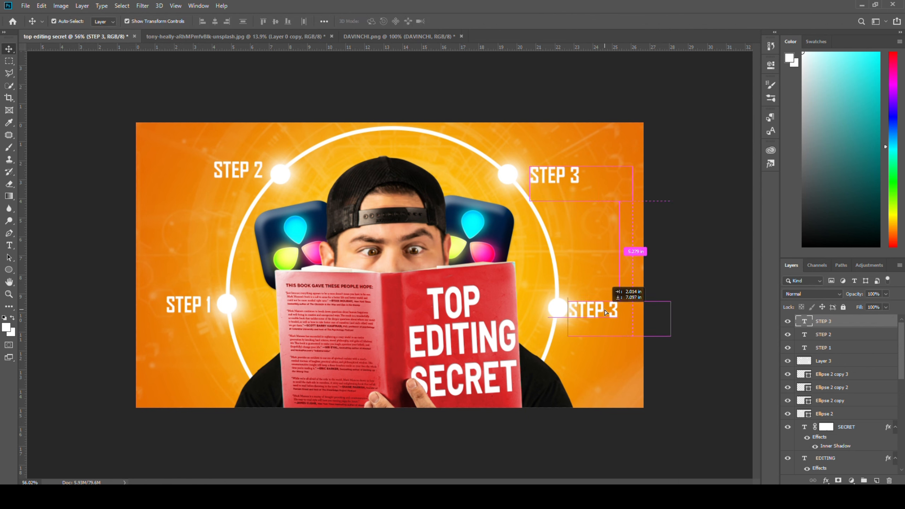
pyautogui.write('4')
pyautogui.click(9, 49)
# Add a thin caption "(storyboard)" under STEP 1
pyautogui.press('t')
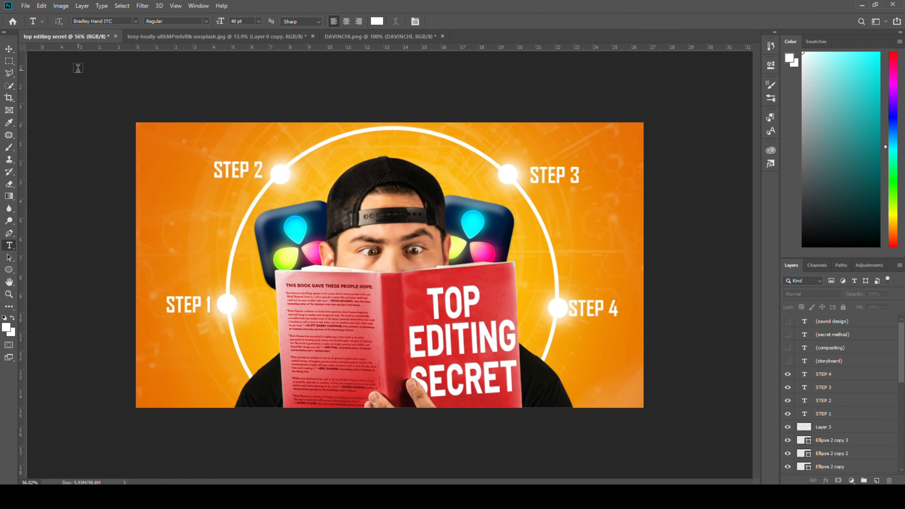
pyautogui.moveTo(157, 335); pyautogui.dragTo(238, 353)
pyautogui.write('(stor')
pyautogui.click(9, 49)
# Duplicate the caption and change the copies to "(compositing)", "(top secret idea)" and "(sound design)" under steps 2, 3 and 4
pyautogui.moveTo(186, 340); pyautogui.dragTo(591, 326)
pyautogui.doubleClick(226, 186)
pyautogui.write('(compositing)')
pyautogui.click(8, 49)
pyautogui.doubleClick(569, 188)
pyautogui.write('(top secret idea)')
pyautogui.click(9, 49)
pyautogui.doubleClick(592, 326)
pyautogui.write('(sound design)')
pyautogui.click(9, 49)
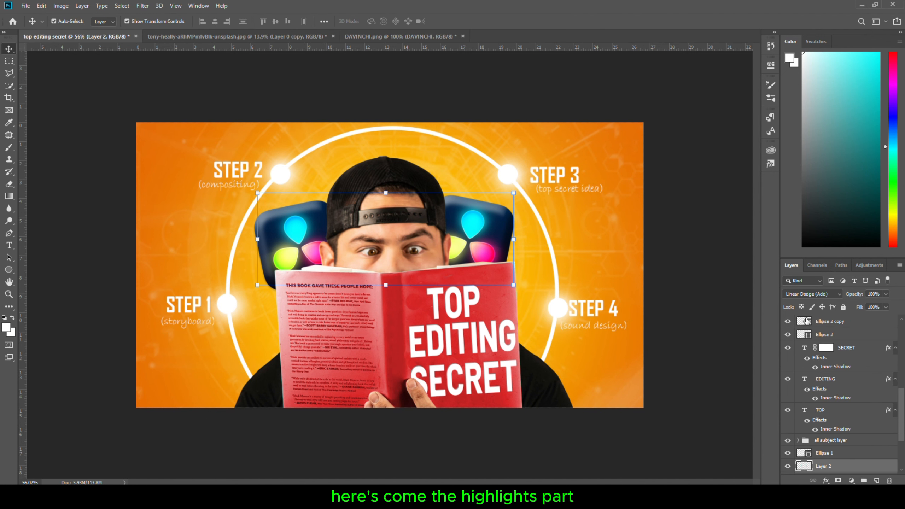
# Add a cyan Solid Color fill layer above the "all subject layer" group and clip it to the group
pyautogui.scroll(-2, 858, 414)
pyautogui.click(855, 416)
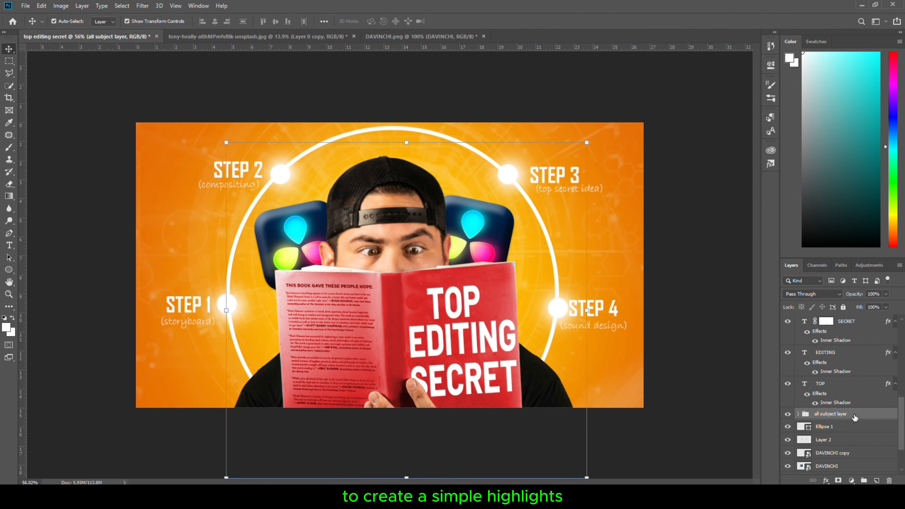
pyautogui.click(852, 481)
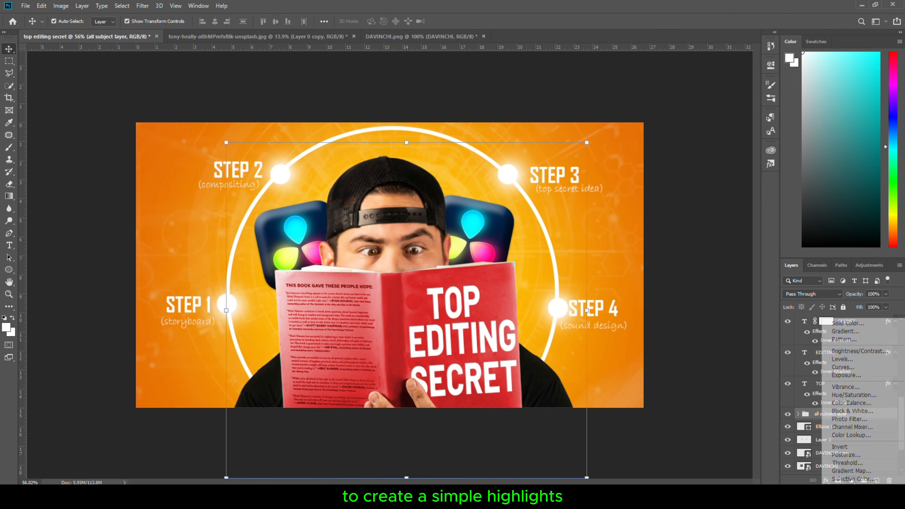
pyautogui.click(829, 325)
pyautogui.click(675, 360)
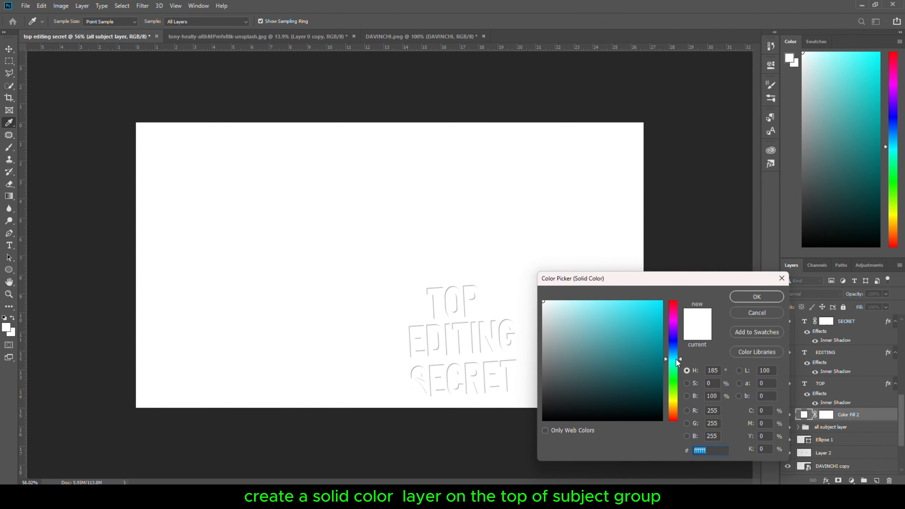
pyautogui.click(662, 301)
pyautogui.click(740, 298)
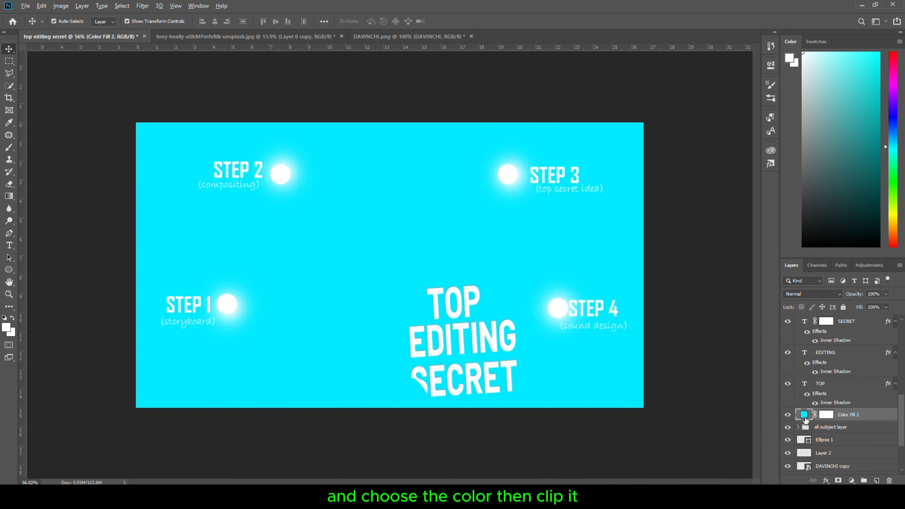
pyautogui.keyDown('alt'); pyautogui.click(804, 421); pyautogui.keyUp('alt')
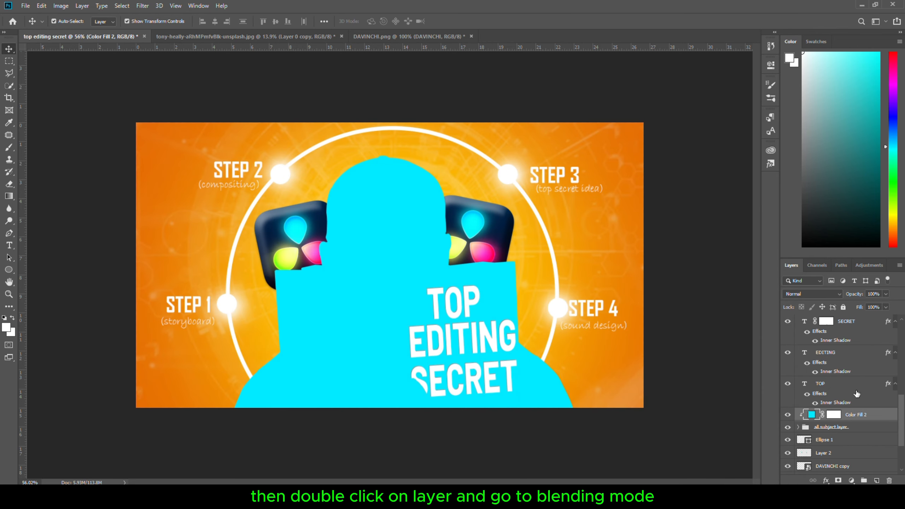
# Set the cyan fill's Blend If underlying-layer slider, split apart, so the colour only affects the brighter areas
pyautogui.doubleClick(881, 419)
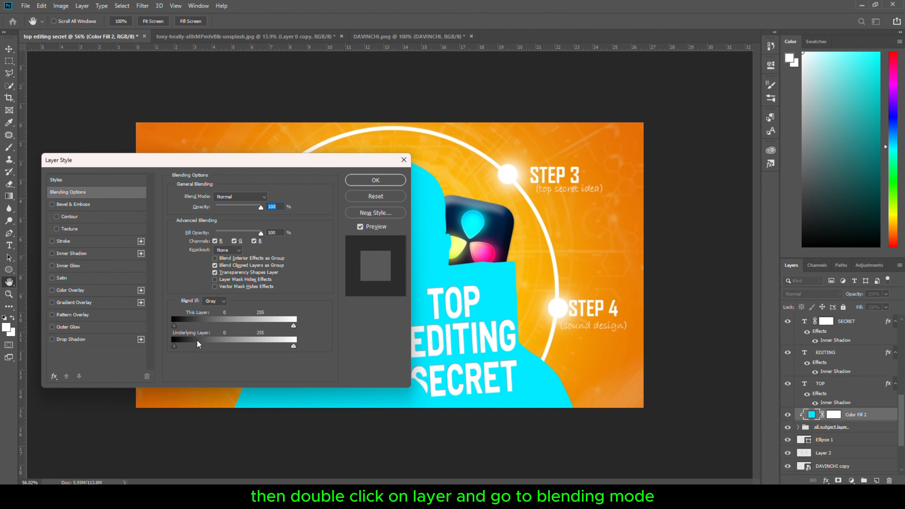
pyautogui.moveTo(174, 345); pyautogui.dragTo(198, 346)
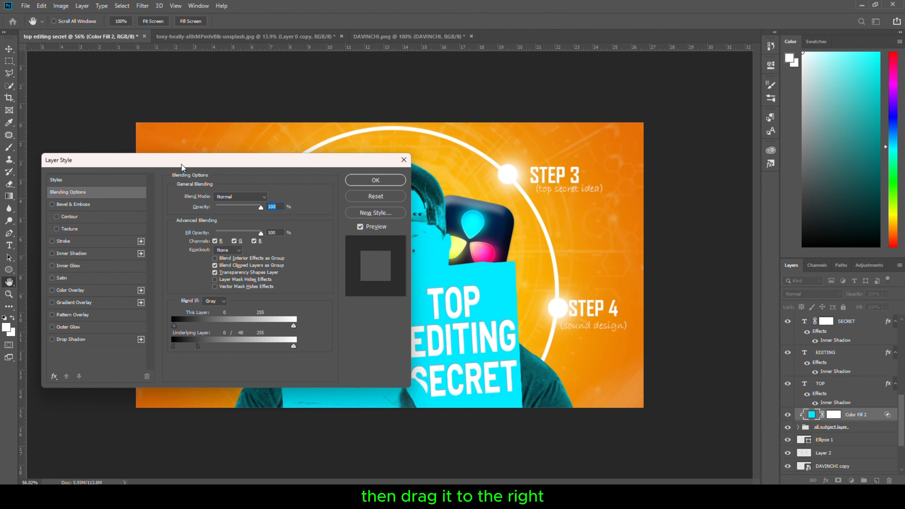
pyautogui.moveTo(182, 167); pyautogui.dragTo(597, 114)
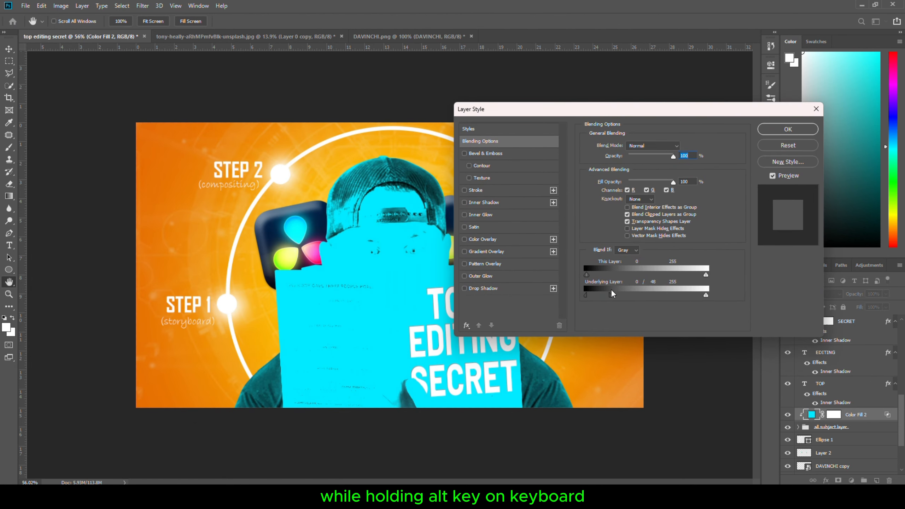
pyautogui.moveTo(613, 294); pyautogui.dragTo(621, 295)
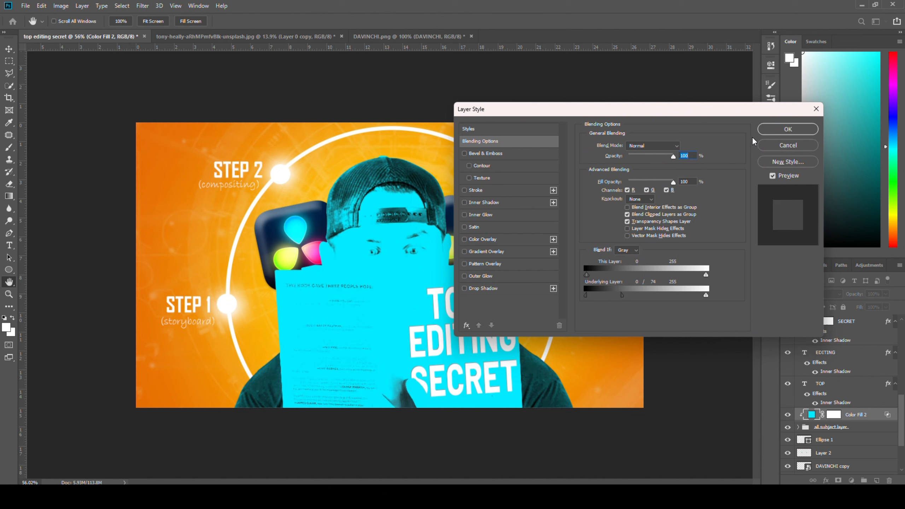
pyautogui.click(787, 129)
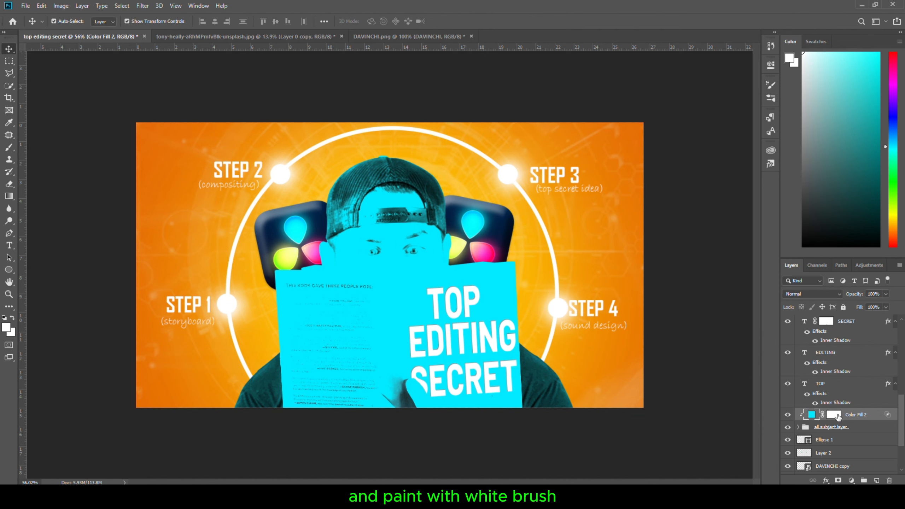
# Invert the cyan fill's mask and paint cyan highlights onto the cap with a white brush at 69% opacity
pyautogui.click(834, 415)
pyautogui.hotkey('ctrl', 'i')
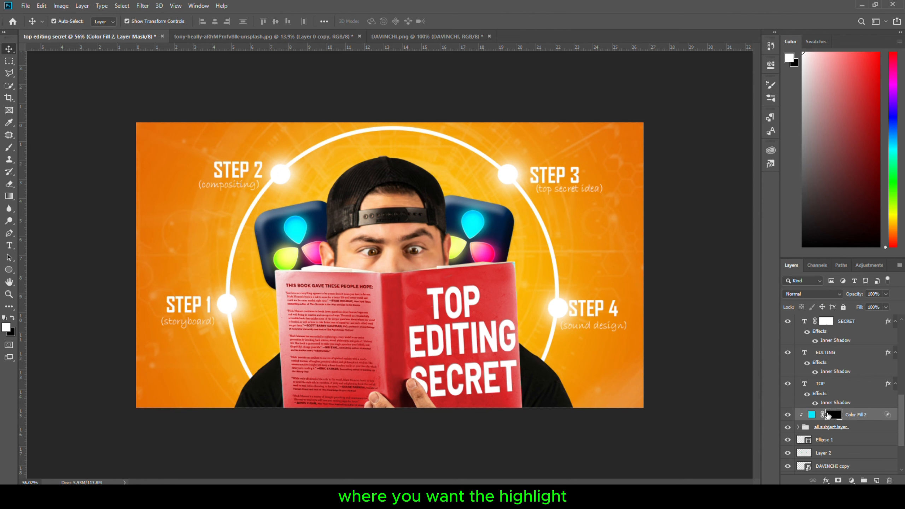
pyautogui.press('b')
pyautogui.scroll(2, 367, 209)
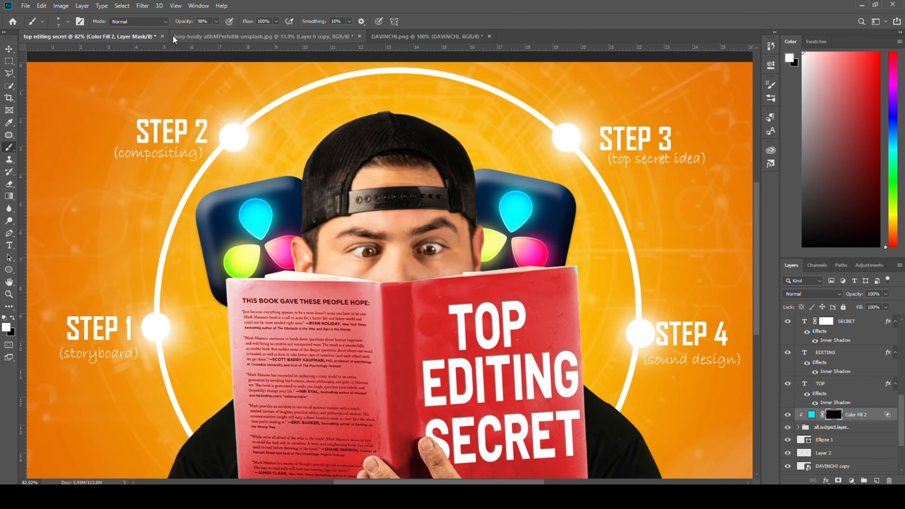
pyautogui.moveTo(183, 22); pyautogui.dragTo(171, 24)
pyautogui.moveTo(306, 193)
pyautogui.mouseDown()
pyautogui.moveTo(322, 169)
pyautogui.moveTo(291, 218)
pyautogui.mouseUp()
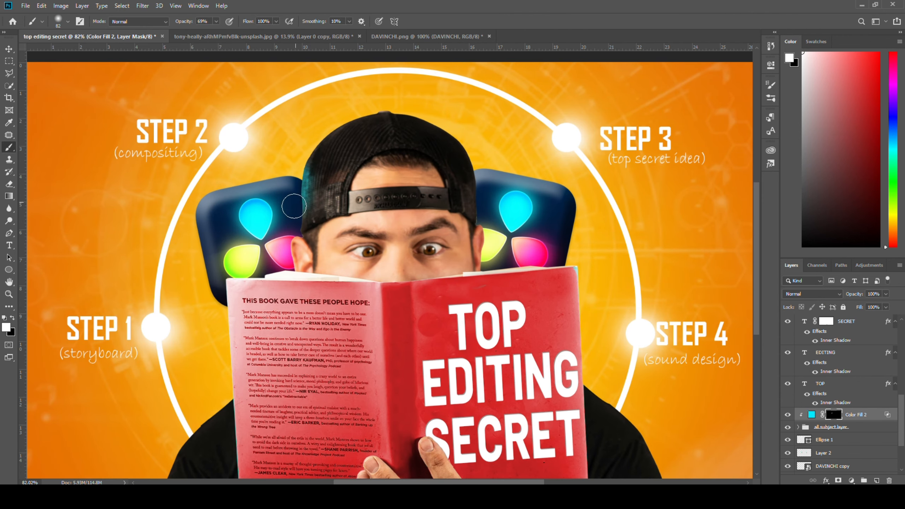
pyautogui.moveTo(302, 181)
pyautogui.mouseDown()
pyautogui.moveTo(320, 191)
pyautogui.moveTo(298, 217)
pyautogui.mouseUp()
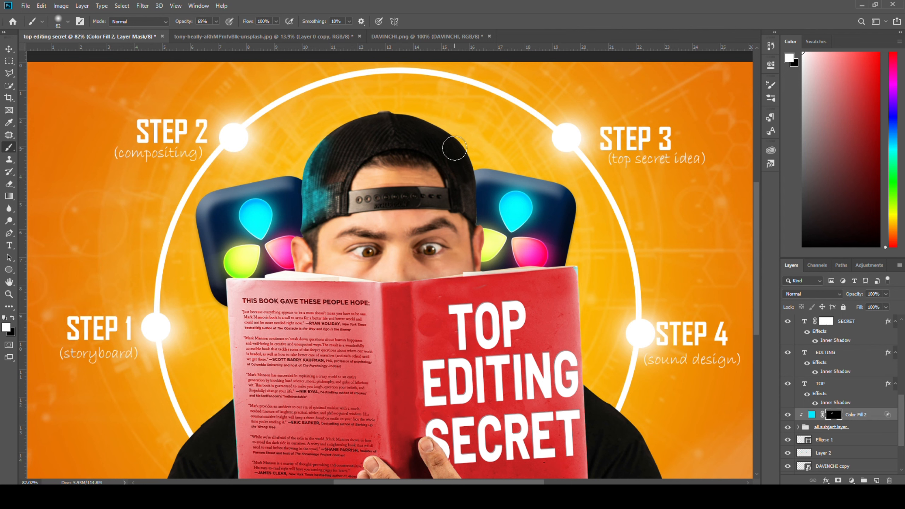
pyautogui.moveTo(455, 148)
pyautogui.mouseDown()
pyautogui.moveTo(475, 206)
pyautogui.moveTo(446, 129)
pyautogui.mouseUp()
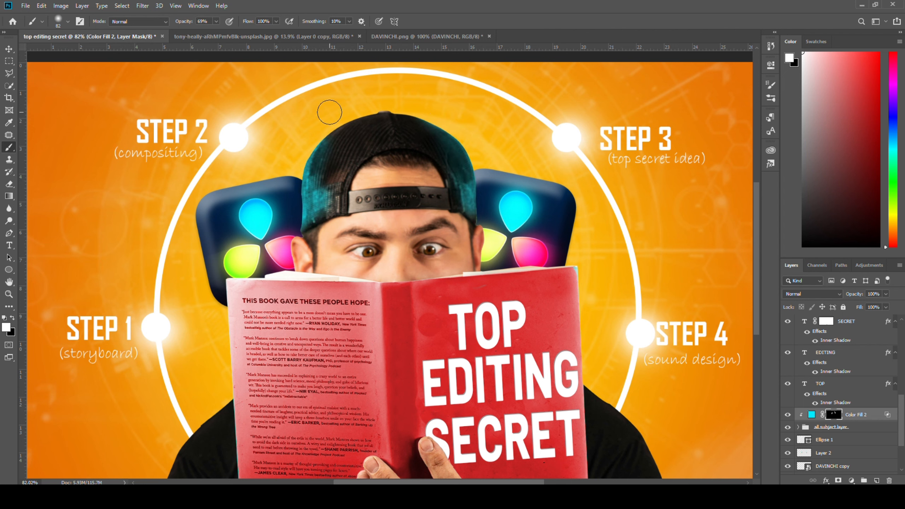
# Set the cyan fill layer to Linear Dodge (Add) blending at 63% opacity
pyautogui.click(795, 295)
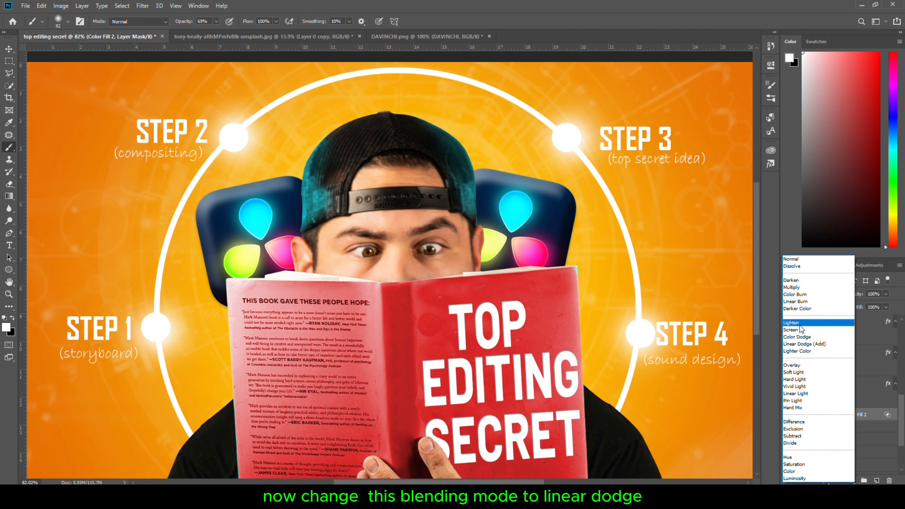
pyautogui.click(801, 344)
pyautogui.moveTo(855, 293); pyautogui.dragTo(860, 298)
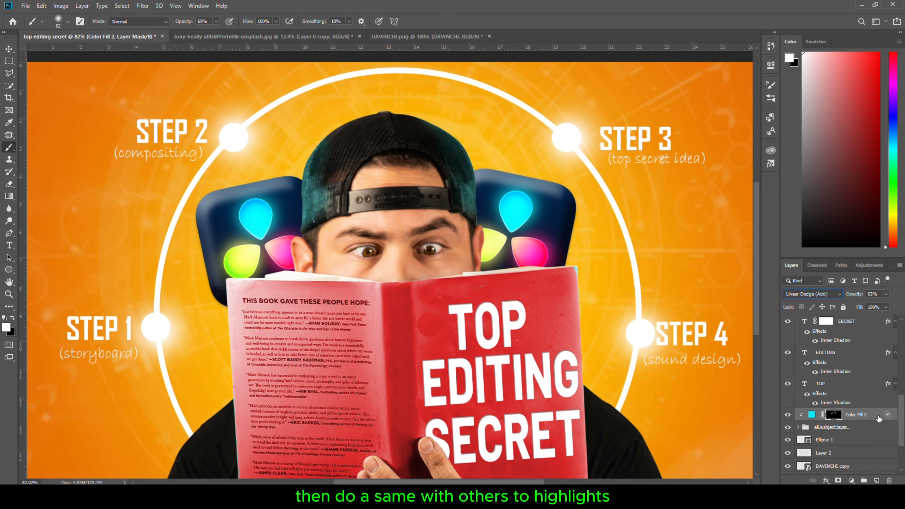
# Add a lime green Solid Color fill layer, colour a2ff00, above the cyan fill
pyautogui.click(812, 415)
pyautogui.click(852, 480)
pyautogui.click(849, 322)
pyautogui.click(673, 394)
pyautogui.moveTo(647, 317); pyautogui.dragTo(688, 293)
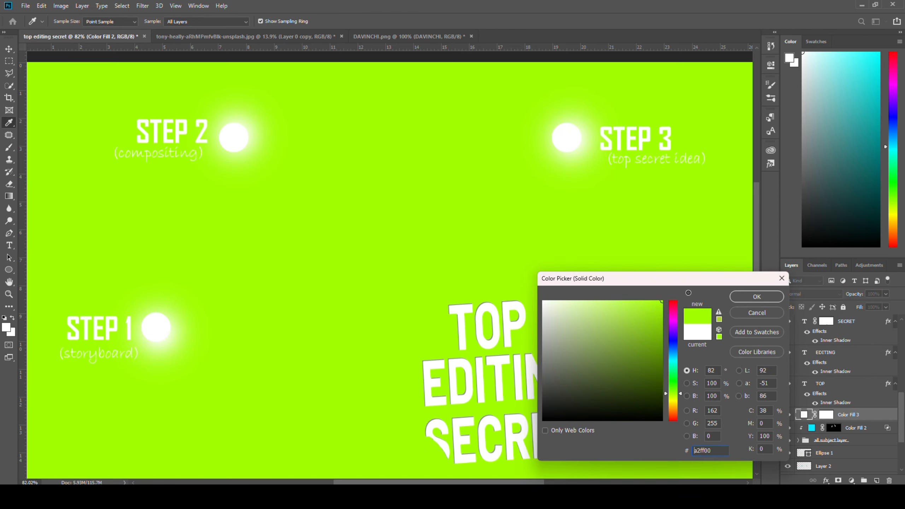
pyautogui.click(757, 296)
pyautogui.doubleClick(804, 415)
pyautogui.click(628, 314)
pyautogui.click(757, 296)
# Set the green fill to Linear Dodge (Add) and split its Blend If underlying-layer slider toward the highlights
pyautogui.click(813, 294)
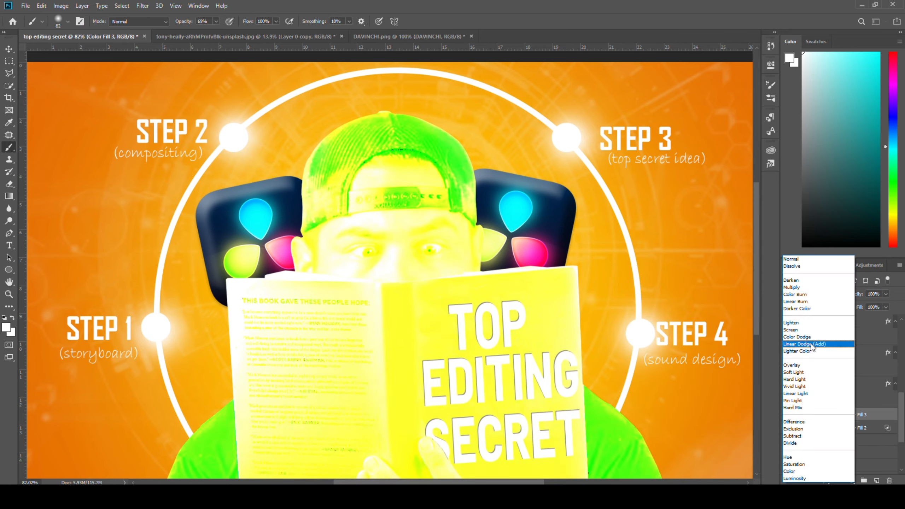
pyautogui.click(812, 344)
pyautogui.doubleClick(857, 417)
pyautogui.moveTo(585, 296); pyautogui.dragTo(696, 297)
pyautogui.moveTo(573, 113); pyautogui.dragTo(648, 145)
pyautogui.click(863, 162)
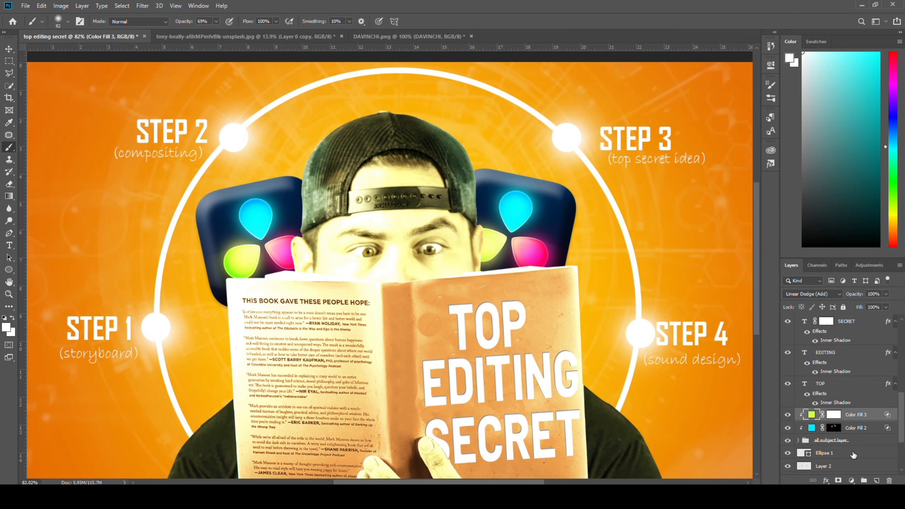
# Invert the green fill's mask and paint green highlights on the cap's right side at 42% brush opacity
pyautogui.click(834, 415)
pyautogui.hotkey('ctrl', 'i')
pyautogui.scroll(13, 487, 250)
pyautogui.moveTo(448, 233); pyautogui.dragTo(425, 235)
pyautogui.moveTo(466, 170)
pyautogui.mouseDown()
pyautogui.moveTo(477, 162)
pyautogui.moveTo(480, 331)
pyautogui.moveTo(472, 174)
pyautogui.moveTo(455, 240)
pyautogui.mouseUp()
pyautogui.press('x')
pyautogui.moveTo(428, 243); pyautogui.dragTo(419, 243)
pyautogui.moveTo(189, 22); pyautogui.dragTo(179, 22)
pyautogui.moveTo(451, 233)
pyautogui.mouseDown()
pyautogui.moveTo(460, 206)
pyautogui.moveTo(457, 241)
pyautogui.mouseUp()
pyautogui.scroll(-13, 436, 273)
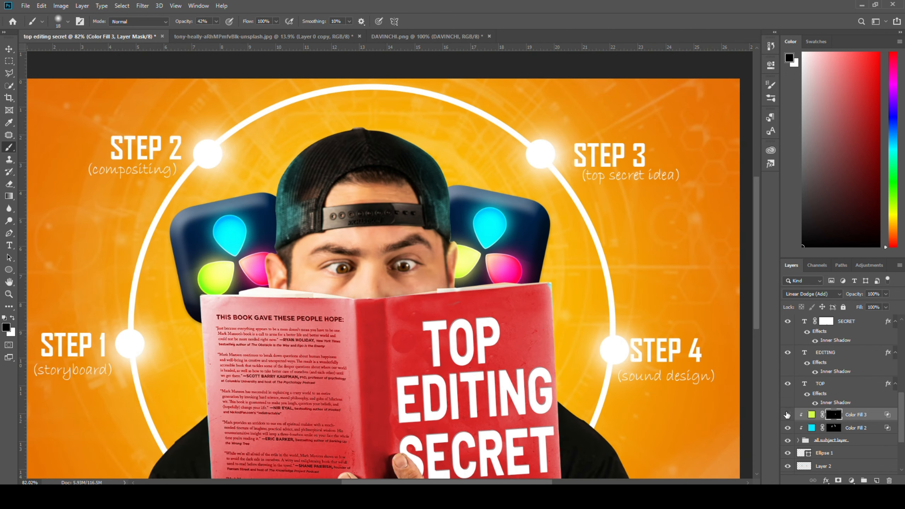
# Add a magenta Solid Color fill layer clipped above the green fill
pyautogui.click(9, 49)
pyautogui.click(852, 480)
pyautogui.click(845, 320)
pyautogui.click(673, 319)
pyautogui.click(662, 303)
pyautogui.click(759, 297)
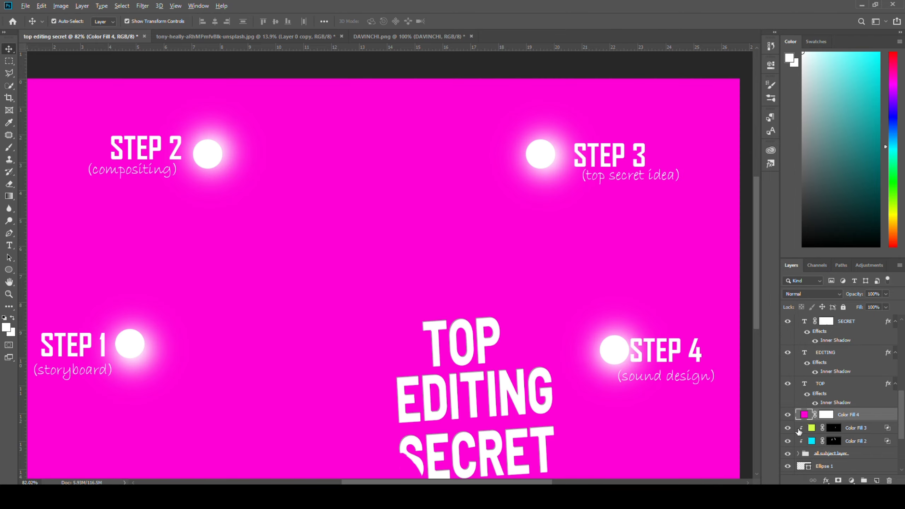
pyautogui.keyDown('alt'); pyautogui.click(801, 421); pyautogui.keyUp('alt')
# Set the magenta fill's blending to Linear Dodge (Add) with Blend If and invert its mask
pyautogui.doubleClick(887, 416)
pyautogui.moveTo(805, 312); pyautogui.dragTo(783, 313)
pyautogui.press('Return')
pyautogui.click(814, 294)
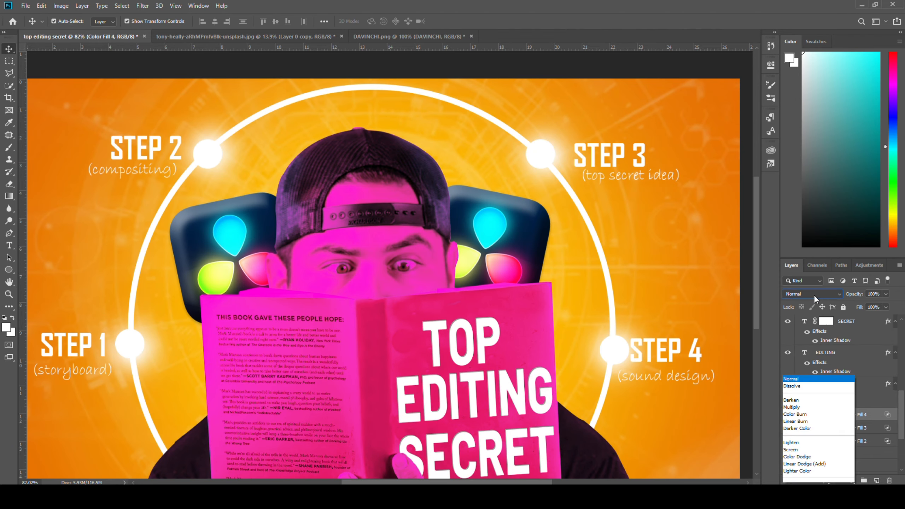
pyautogui.click(833, 418)
pyautogui.hotkey('ctrl', 'i')
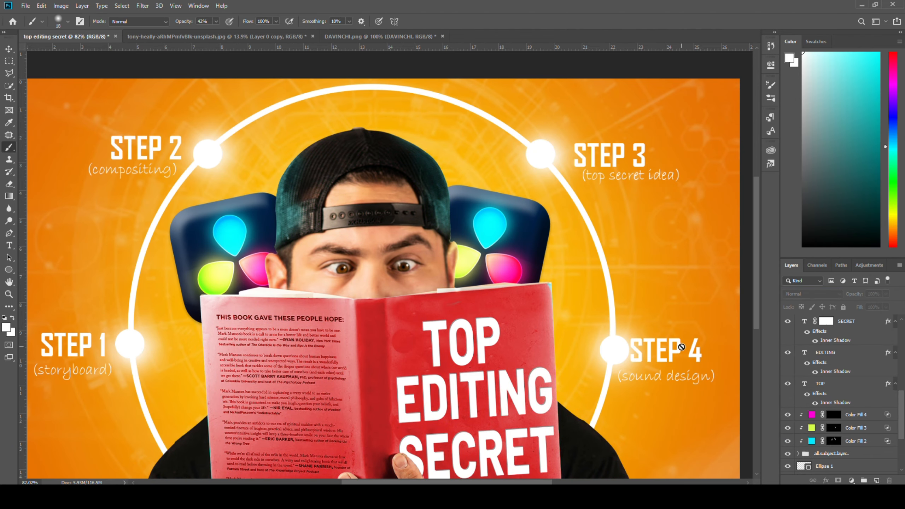
# Paint a magenta highlight onto the subject's ear with a small white brush
pyautogui.press('b')
pyautogui.press('x')
pyautogui.scroll(6, 454, 173)
pyautogui.press('[')
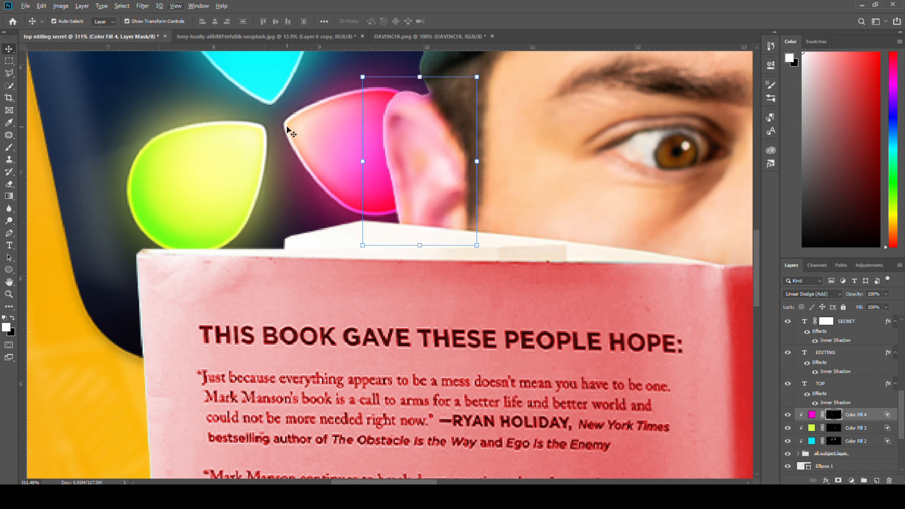
pyautogui.press('x')
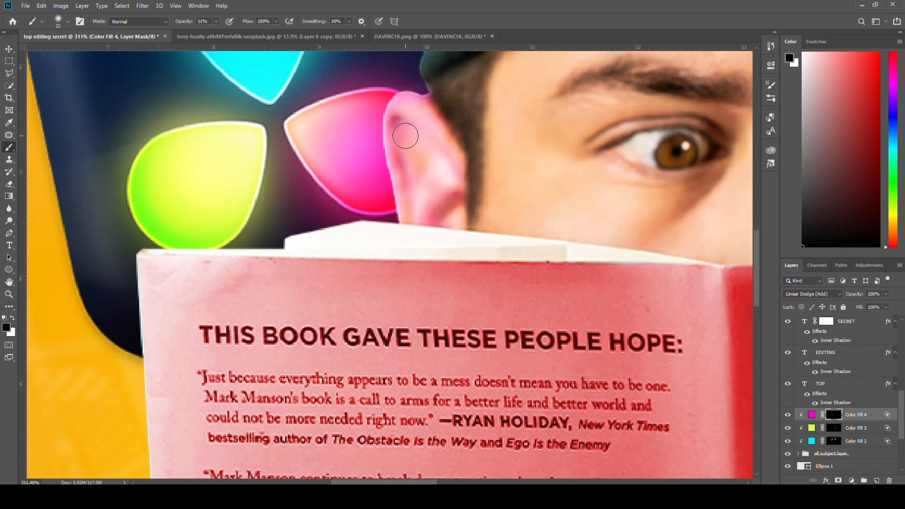
pyautogui.hotkey('ctrl', '0')
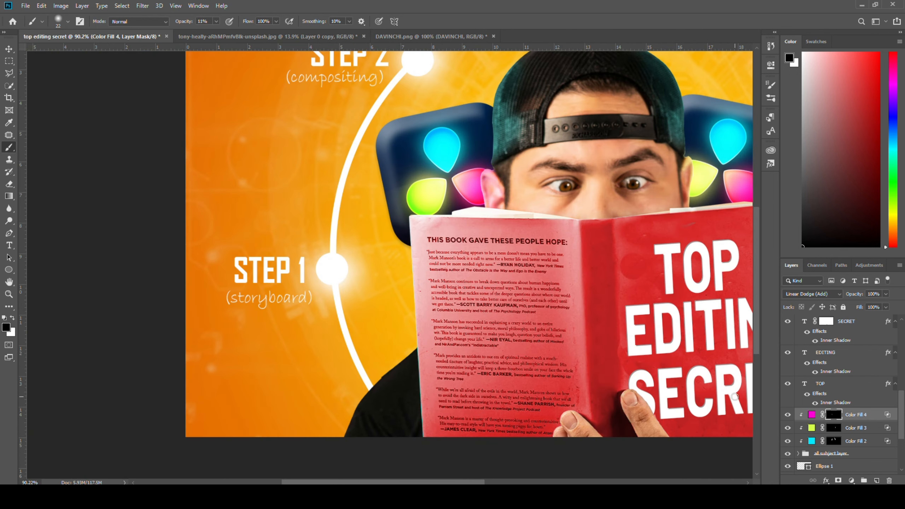
# Stamp all visible layers into a new merged layer at the top and convert it to a Smart Object
pyautogui.scroll(-11, 735, 397)
pyautogui.click(9, 50)
pyautogui.click(310, 110)
pyautogui.scroll(3, 624, 229)
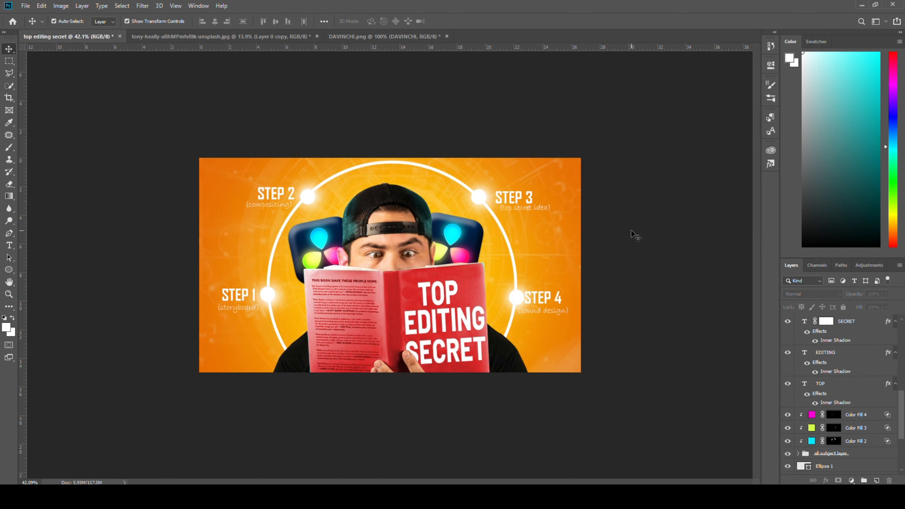
pyautogui.scroll(1, 638, 243)
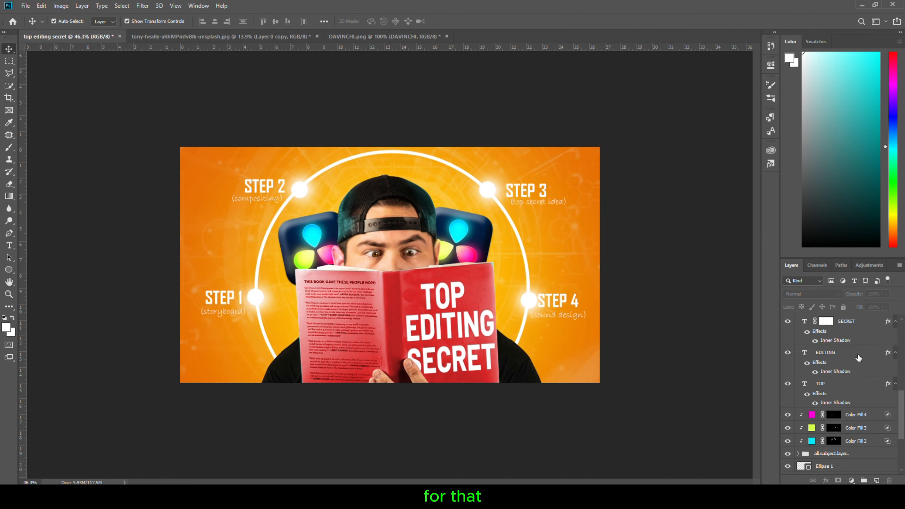
pyautogui.scroll(5, 859, 357)
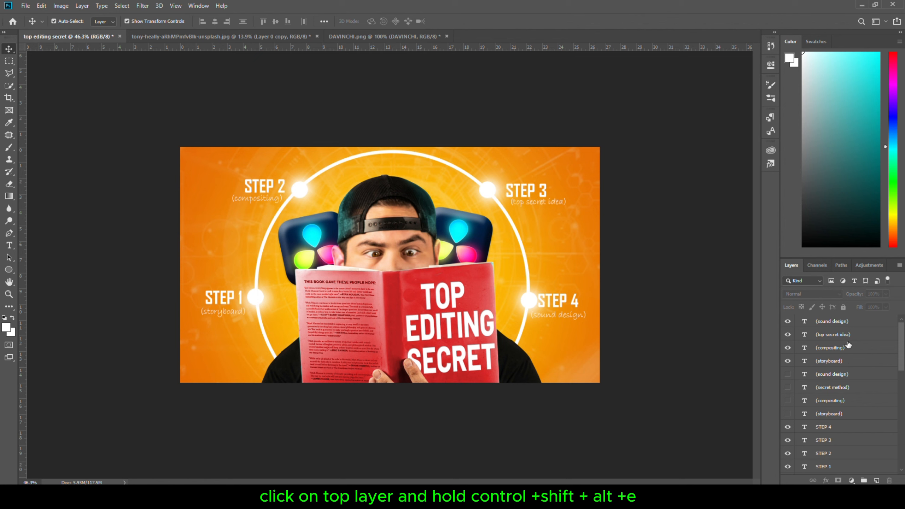
pyautogui.click(856, 328)
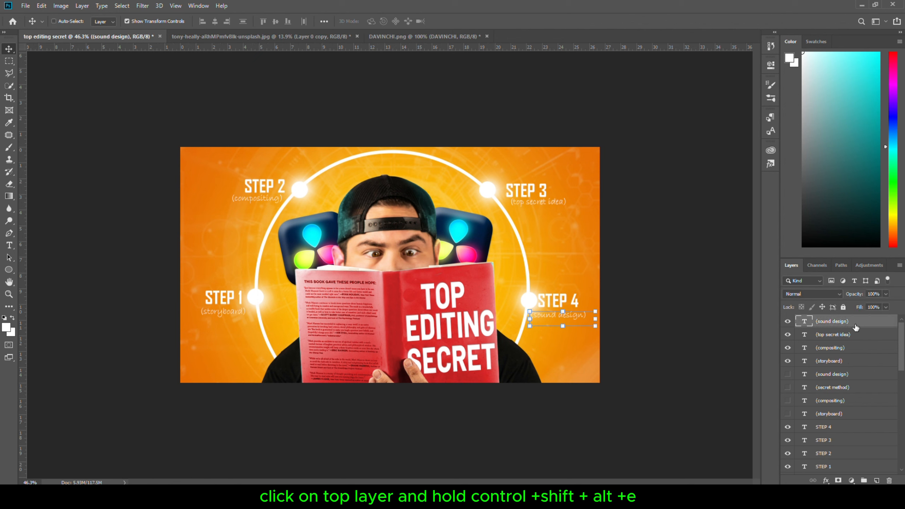
pyautogui.hotkey('ctrl', 'shift', 'alt', 'e')
pyautogui.rightClick(851, 328)
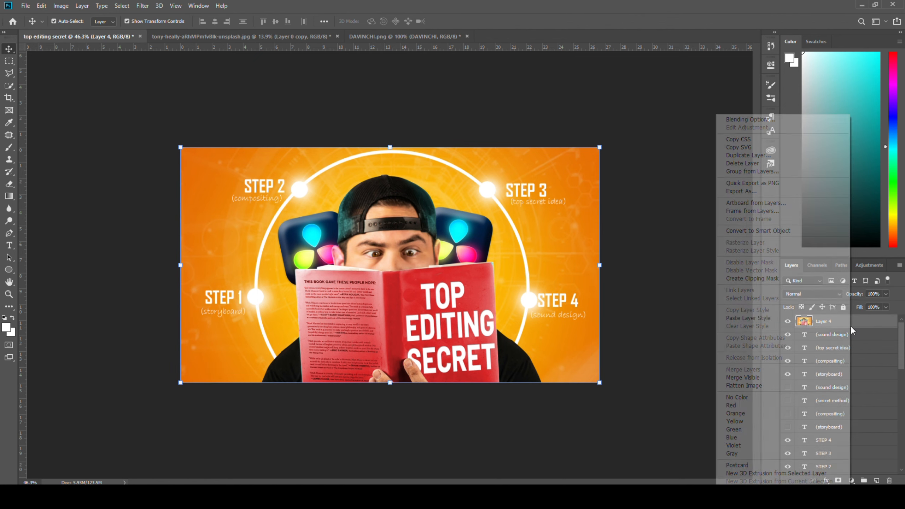
pyautogui.click(786, 231)
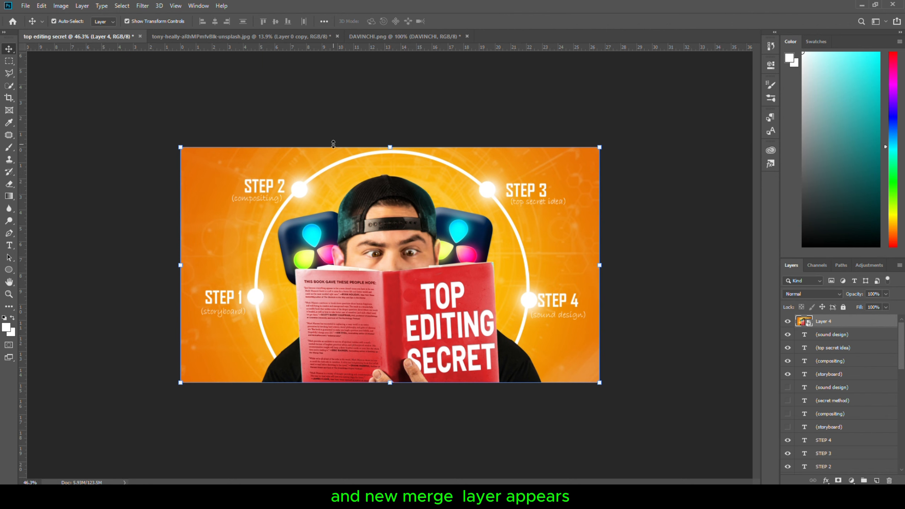
# Open the Camera Raw Filter on the merged layer and raise Vibrance to +18
pyautogui.click(142, 6)
pyautogui.click(173, 61)
pyautogui.moveTo(594, 380); pyautogui.dragTo(602, 379)
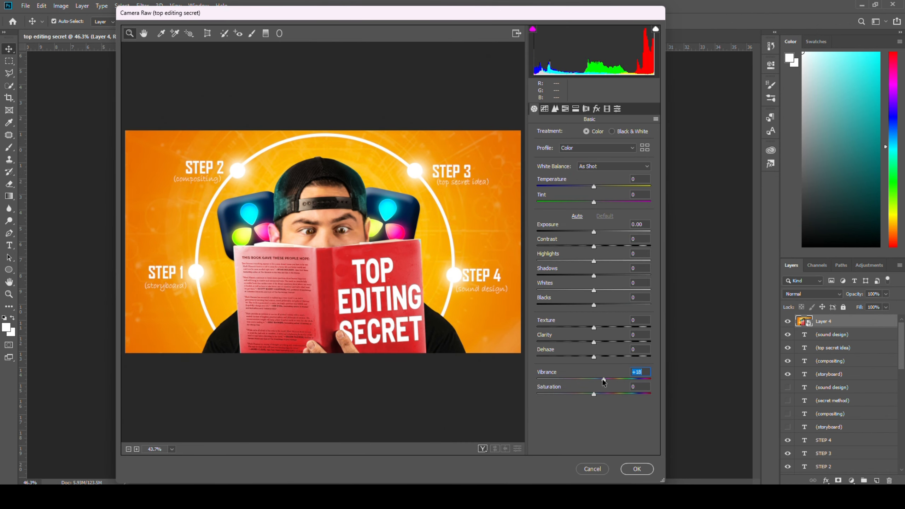
# Lower the Blacks in Camera Raw and try raising the Whites, then reset the Whites
pyautogui.moveTo(594, 305); pyautogui.dragTo(570, 307)
pyautogui.moveTo(594, 291); pyautogui.dragTo(619, 261)
pyautogui.scroll(2, 295, 339)
pyautogui.scroll(-3, 295, 339)
pyautogui.doubleClick(594, 291)
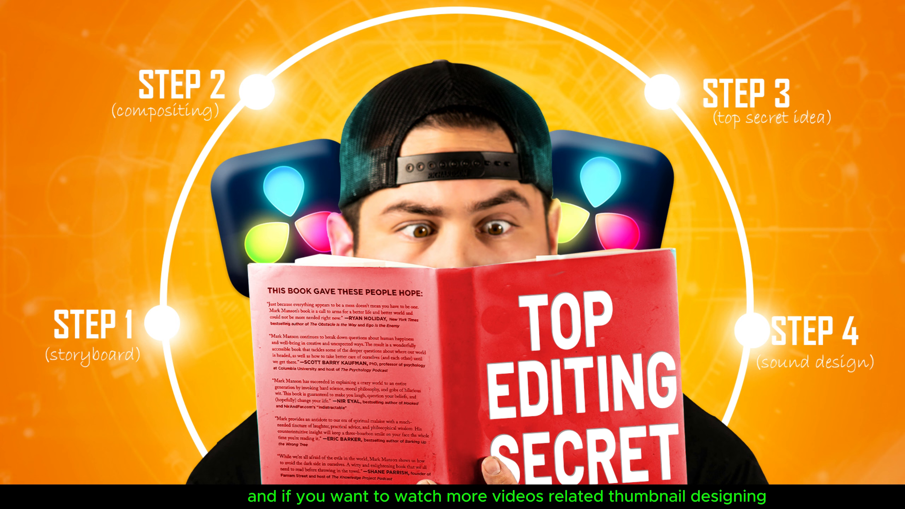